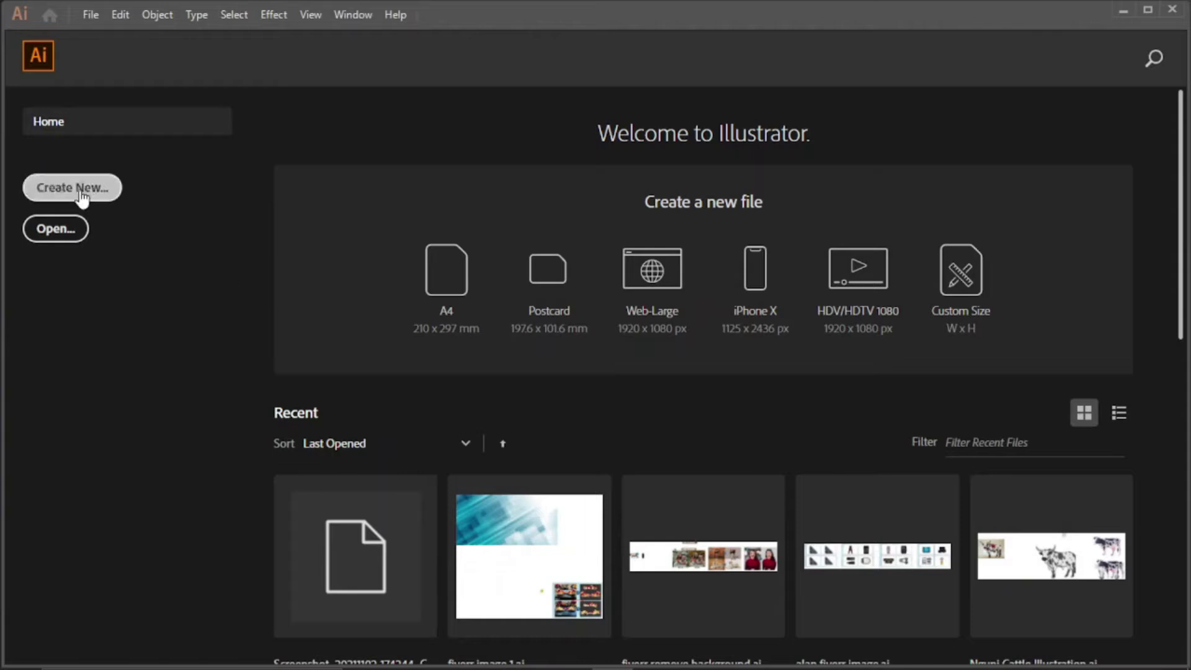
- Create a new blank document from the Web-Large 1920 × 1080 px preset
click(93, 187)
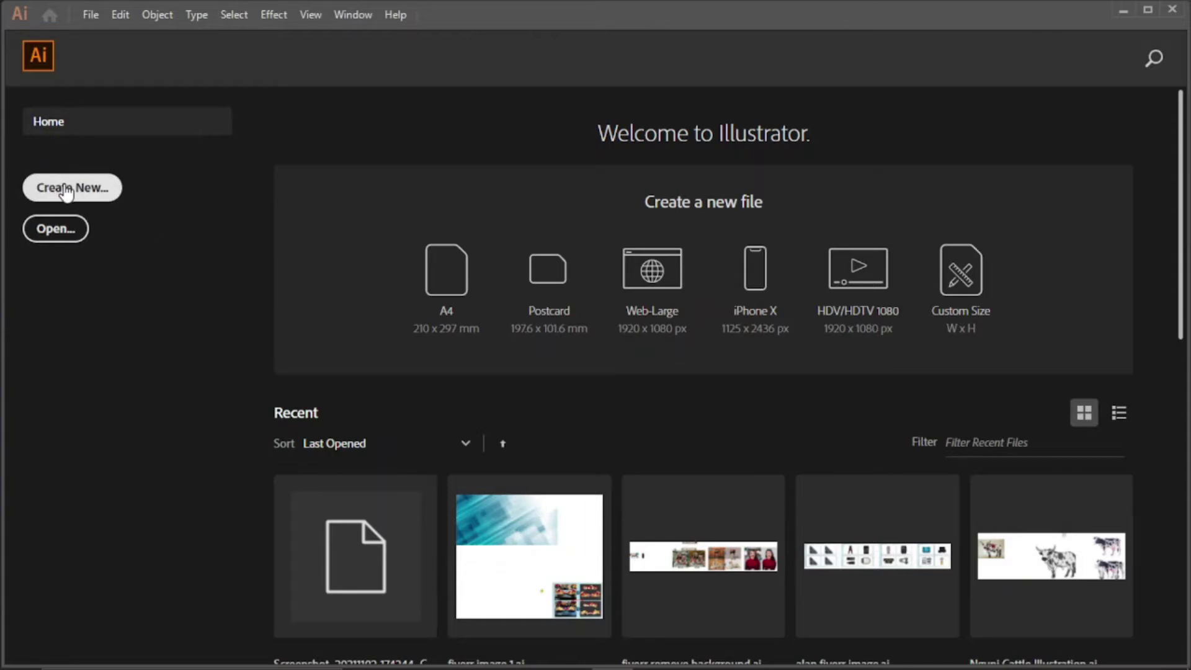
click(66, 193)
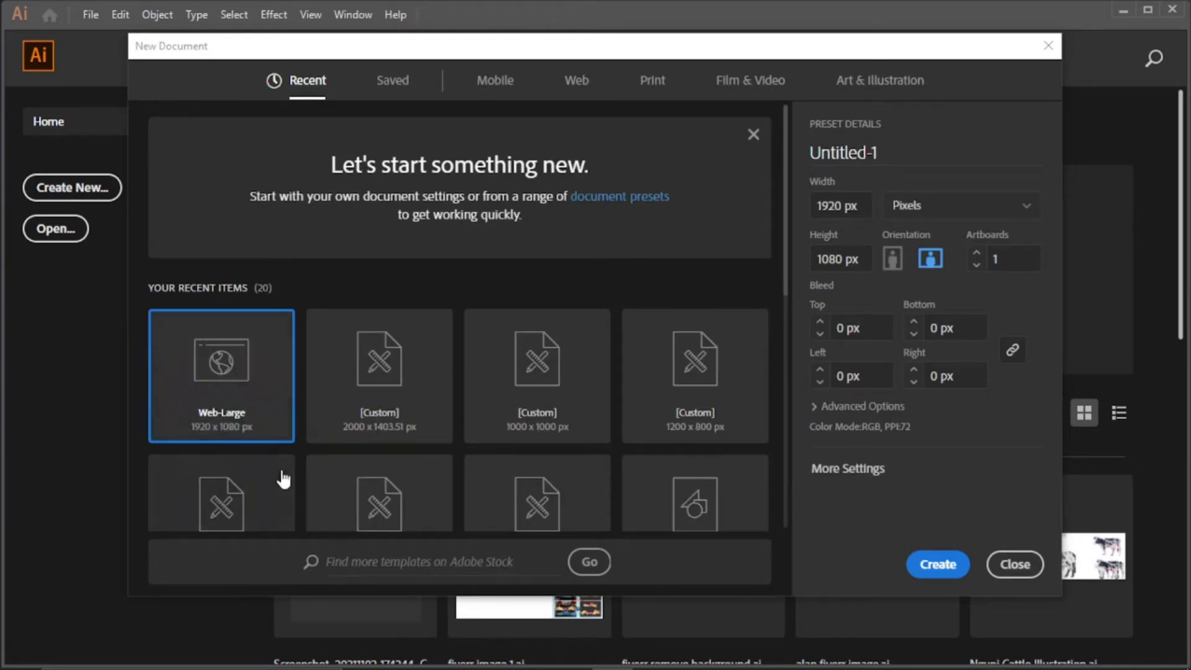
click(936, 565)
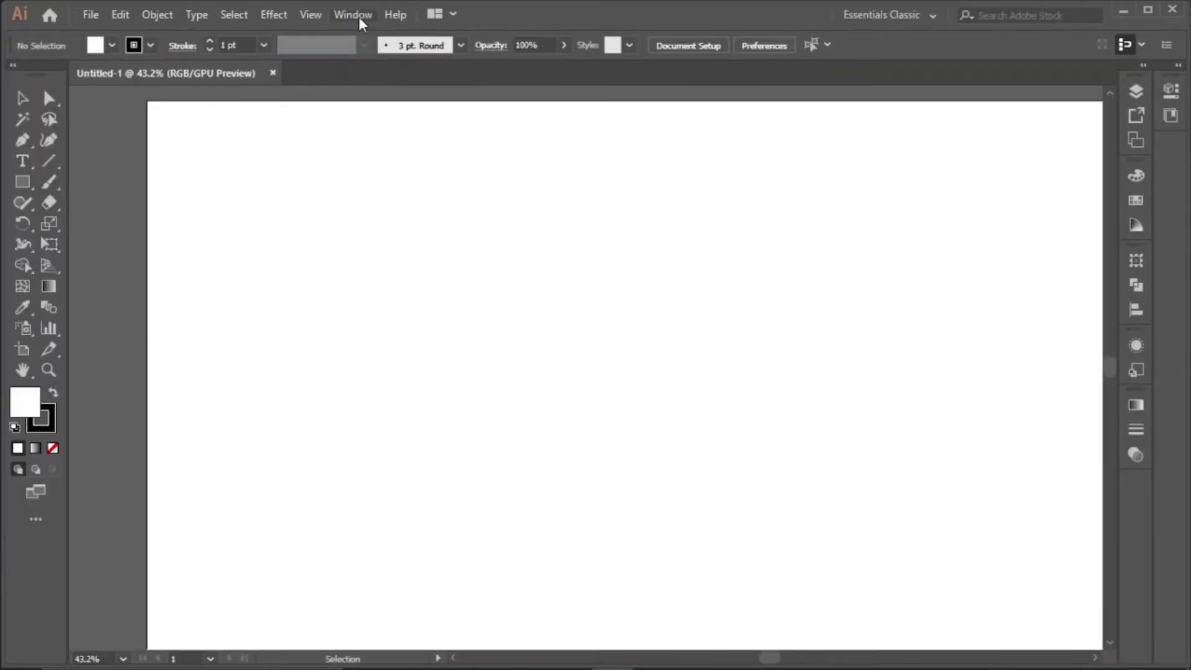
- Look through the View menu and close it without changing anything
click(314, 19)
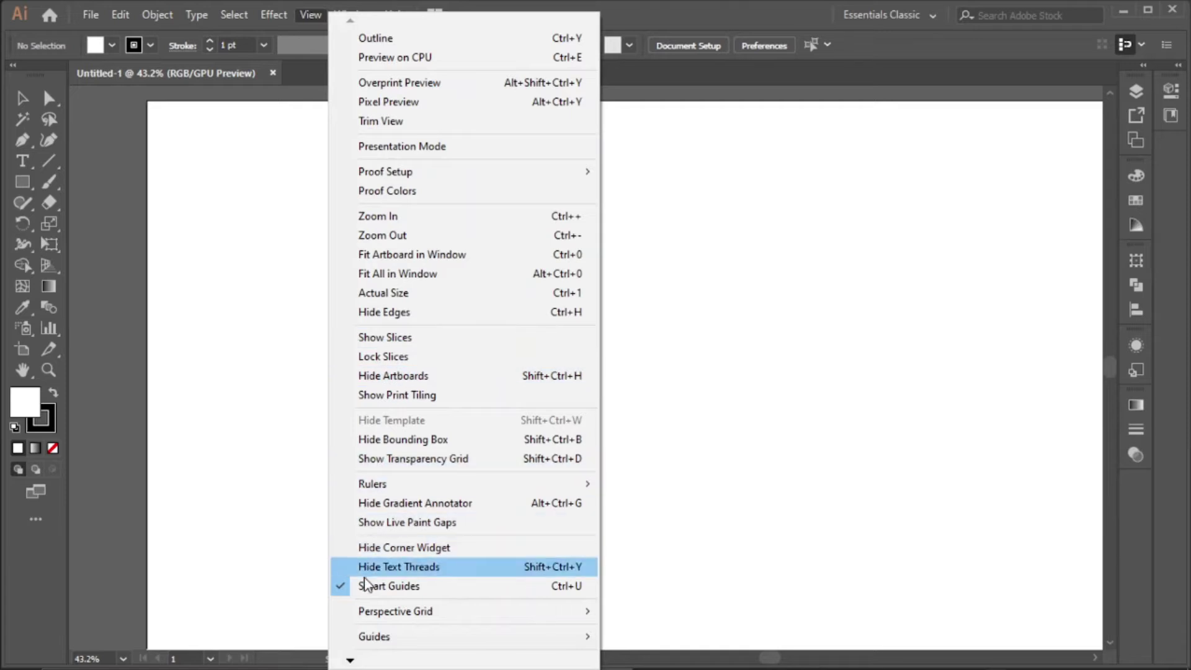
mouse_move(352, 661)
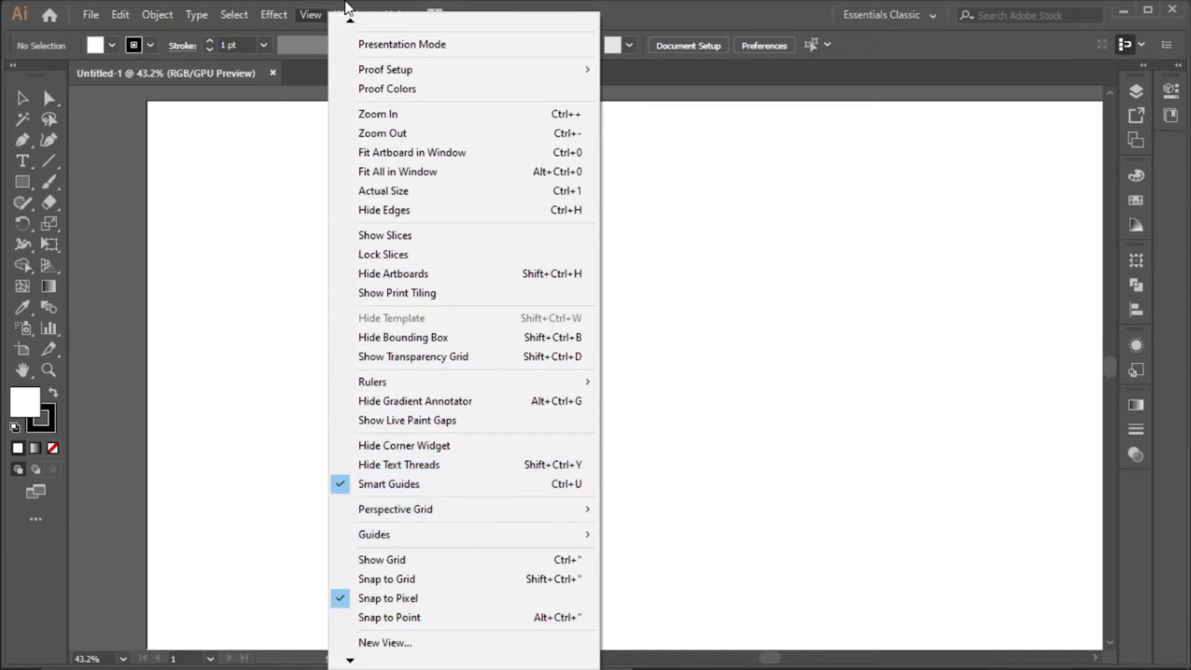
click(309, 16)
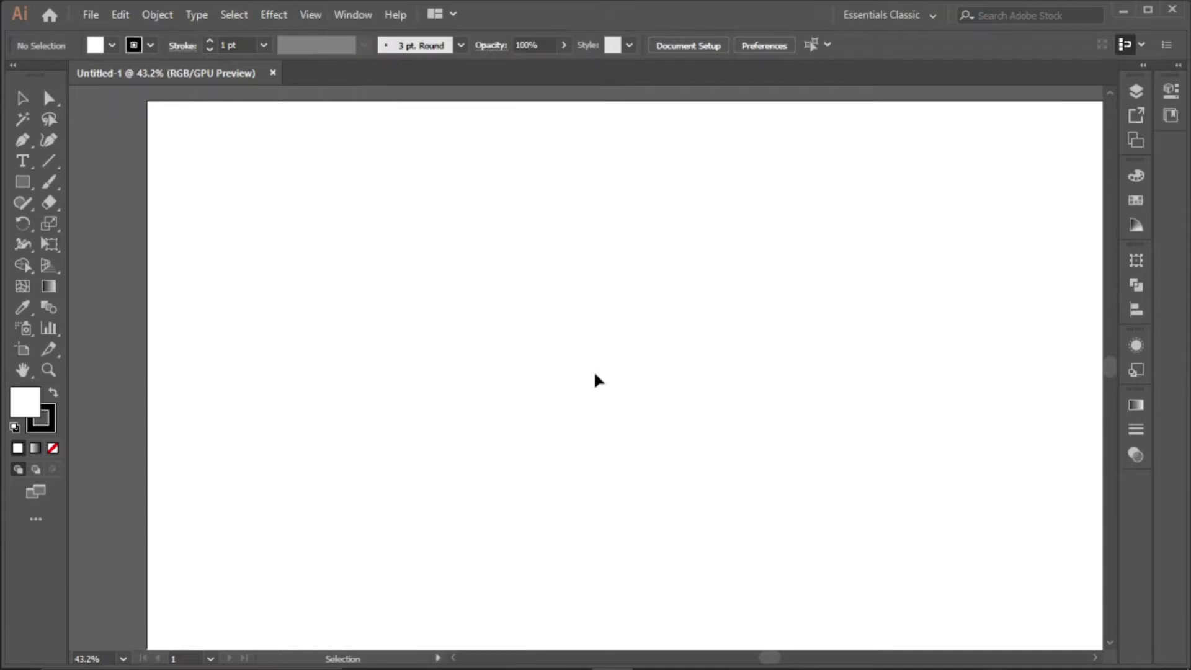
scroll(621, 382, down, 2)
drag(638, 385, 601, 370)
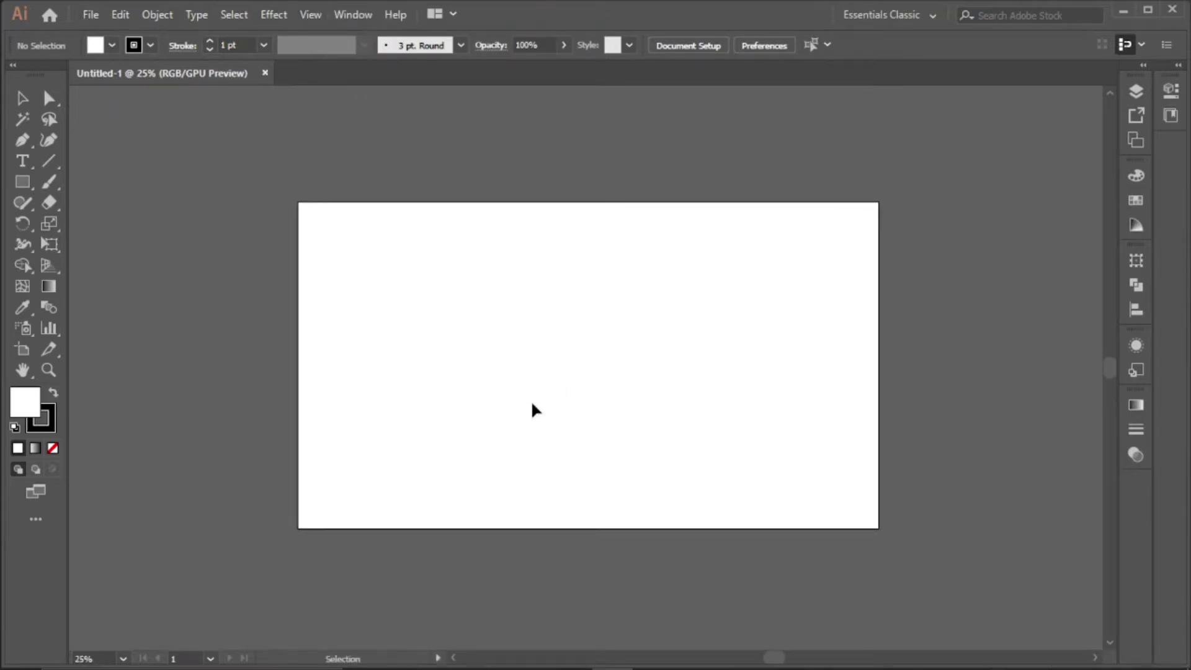
scroll(505, 417, down, 1)
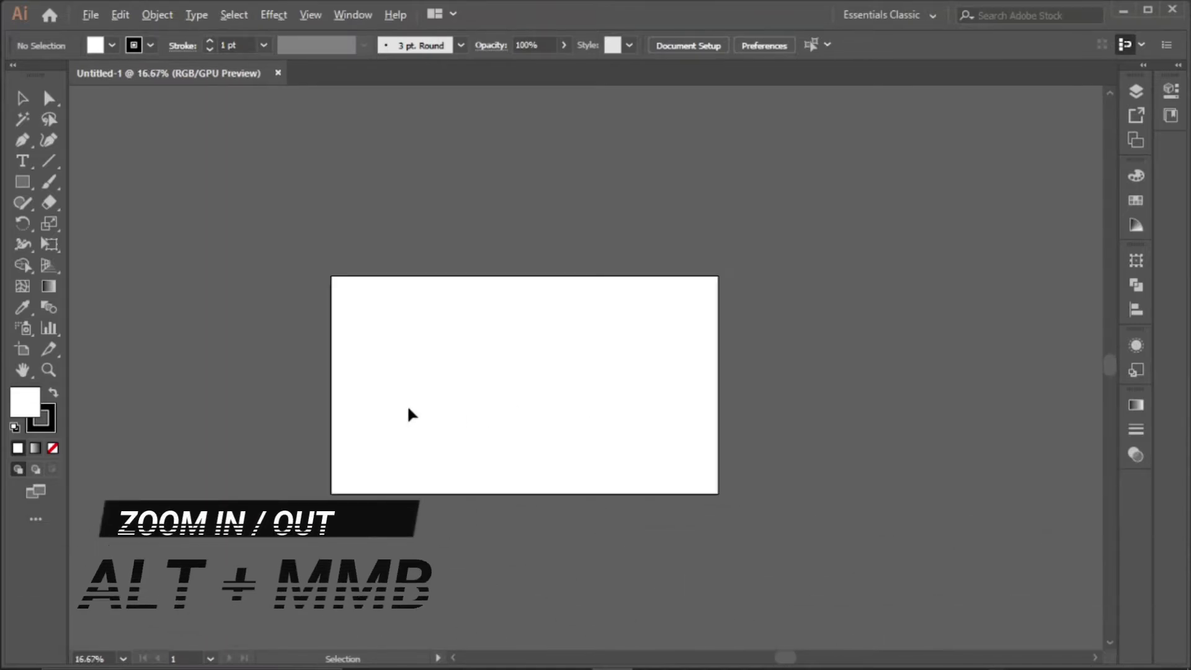
scroll(409, 414, up, 4)
scroll(410, 414, down, 3)
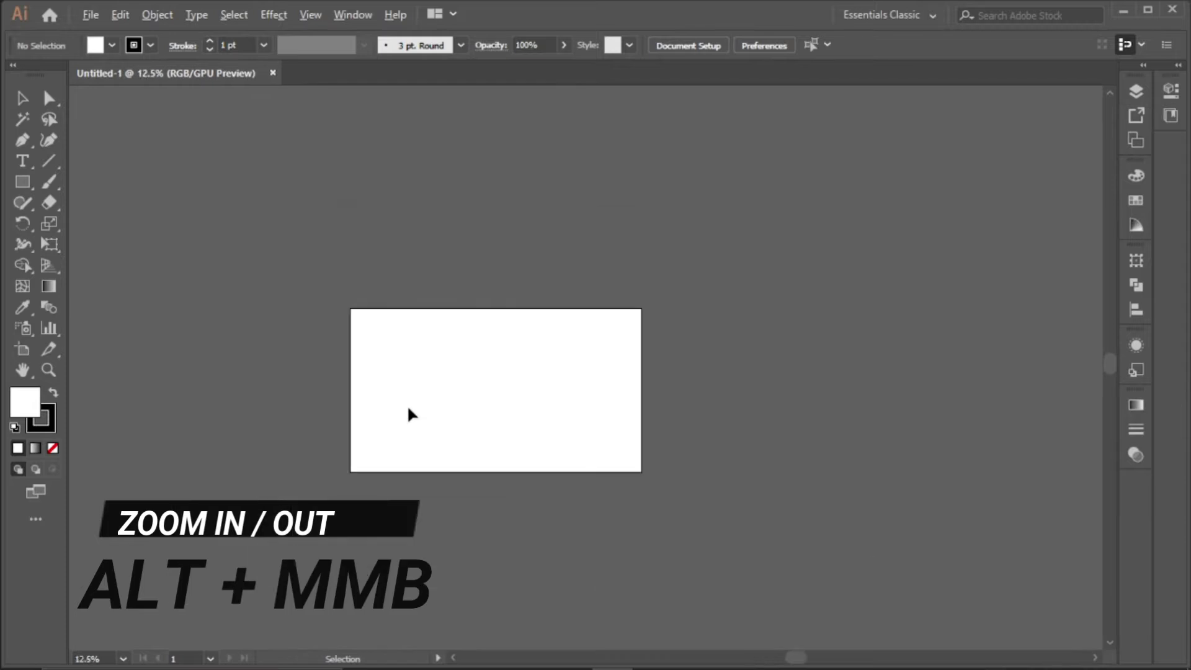
scroll(409, 414, up, 3)
scroll(409, 415, down, 3)
scroll(409, 414, up, 3)
scroll(410, 414, down, 3)
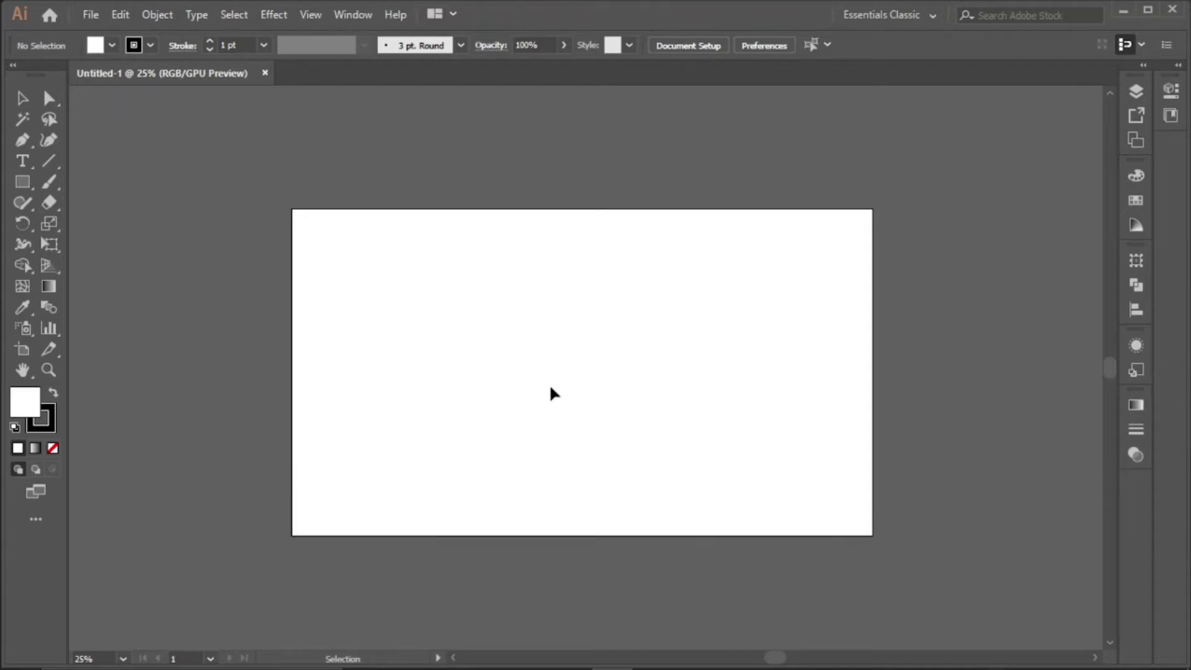
key(space)
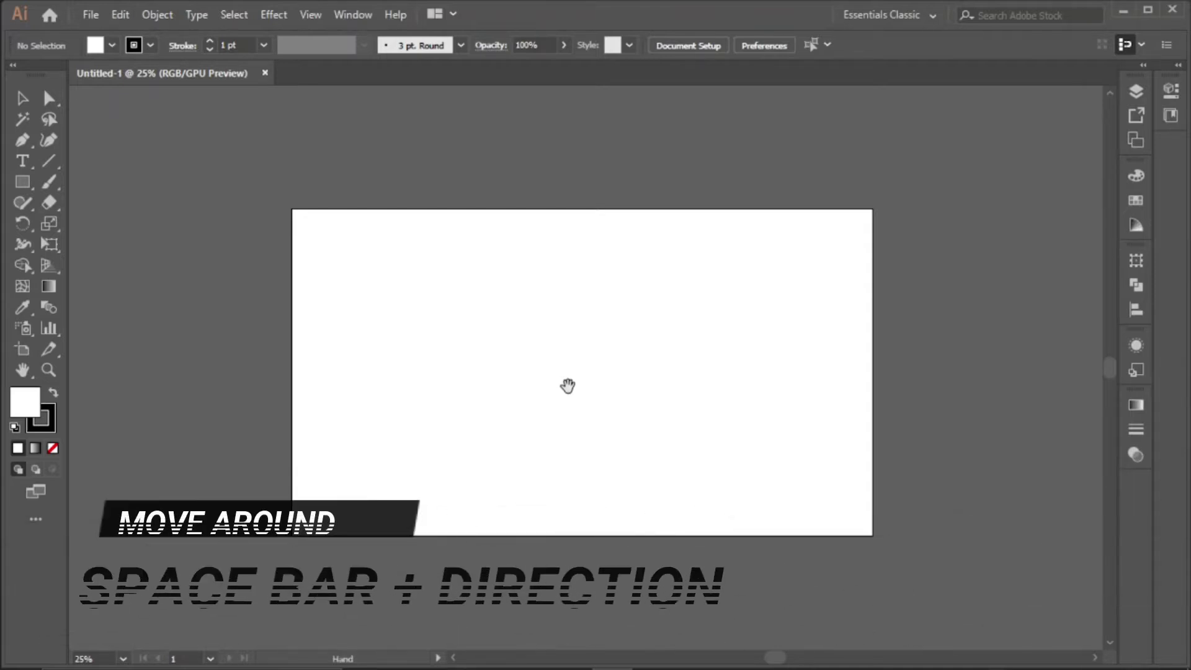
drag(559, 391, 539, 372)
key(ctrl+plus)
key(ctrl+plus)
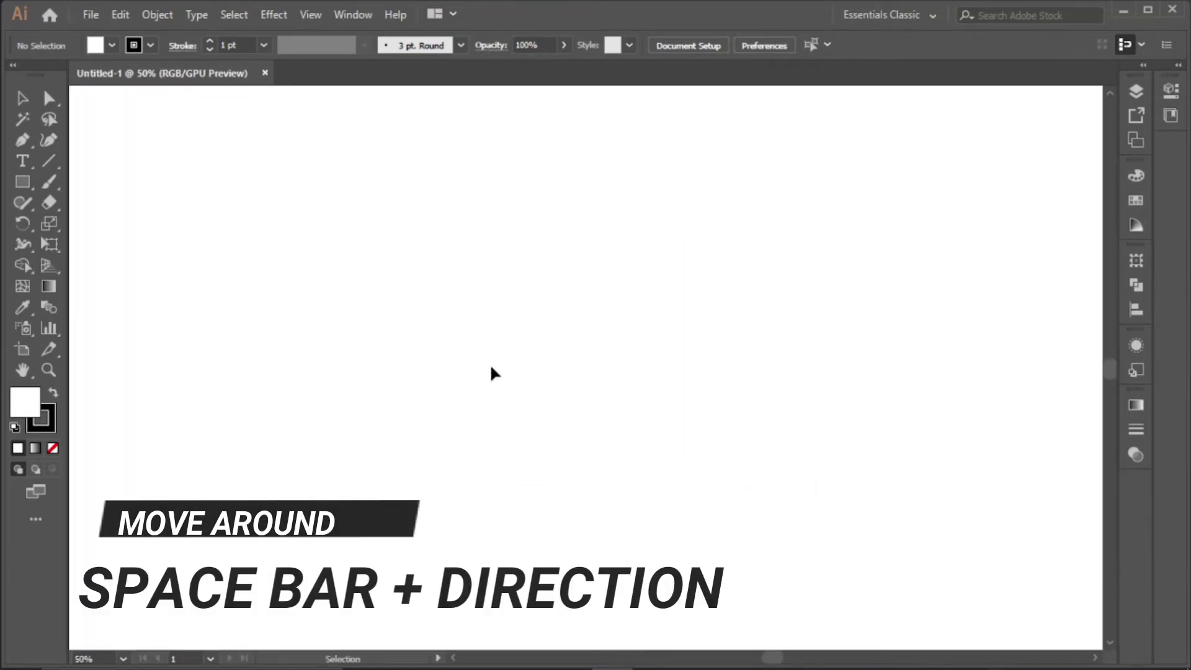
key(space)
drag(610, 392, 335, 397)
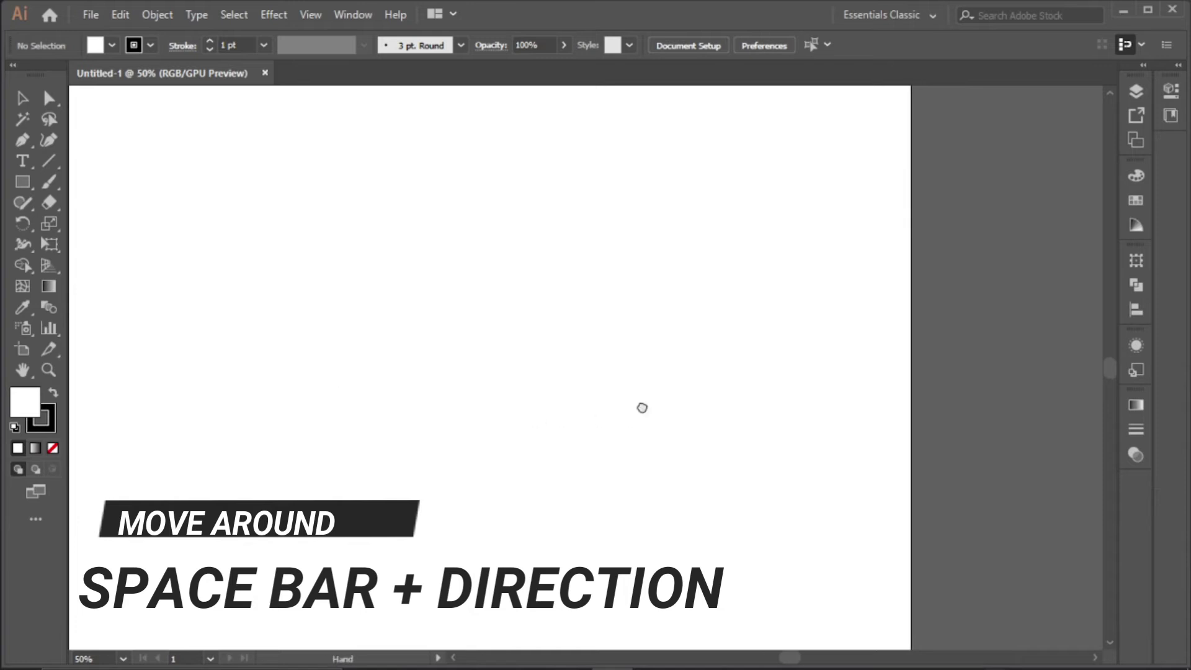
drag(643, 407, 865, 392)
drag(515, 335, 423, 359)
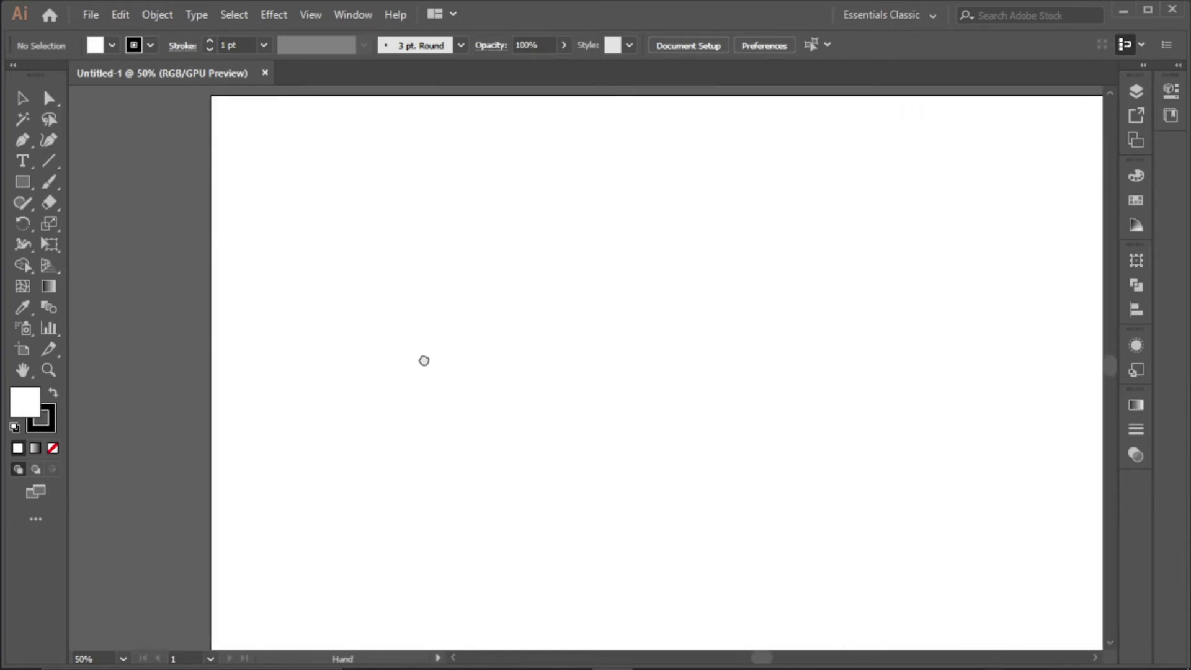
key(ctrl+minus)
drag(644, 386, 563, 365)
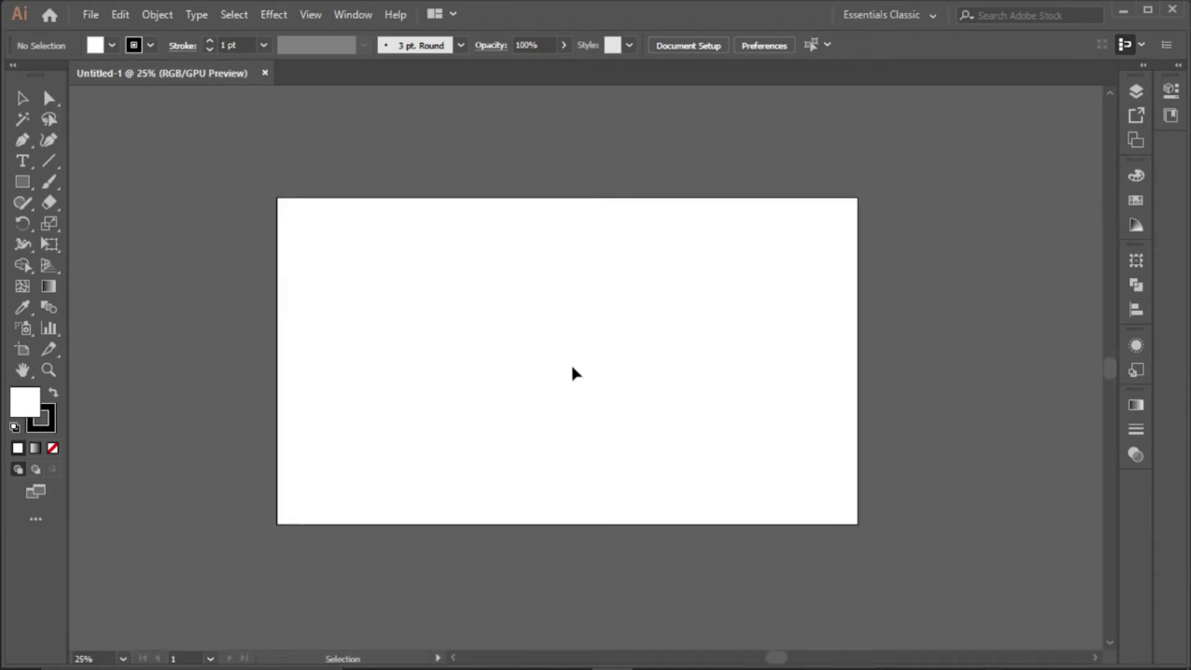
scroll(523, 335, up, 2)
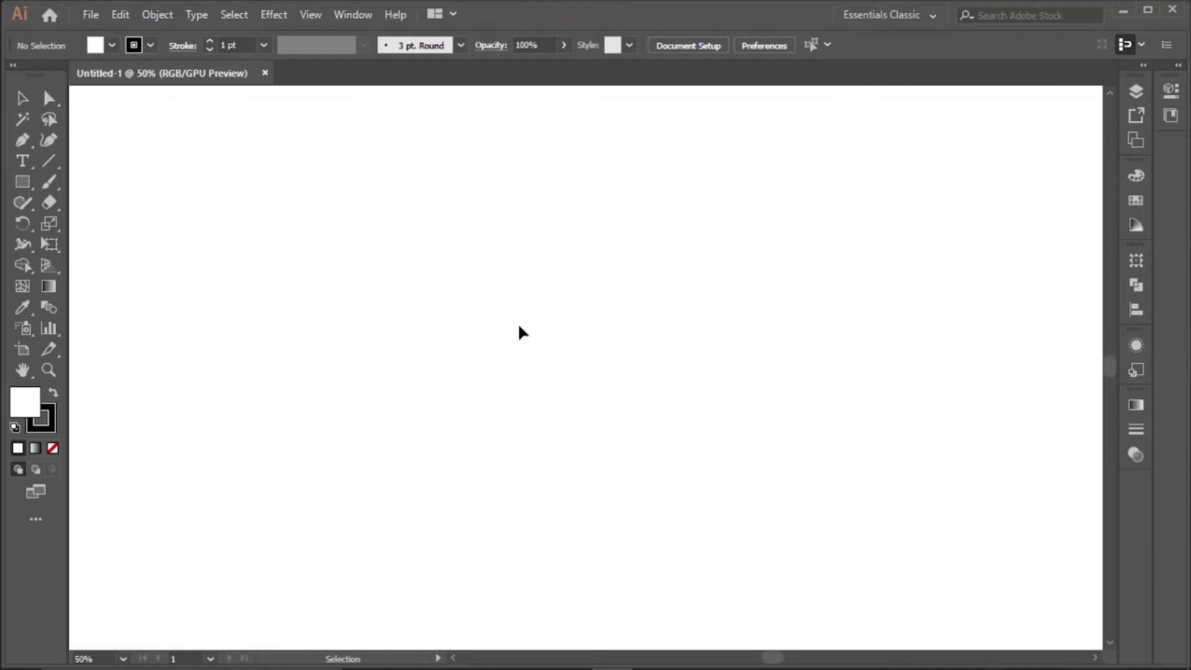
scroll(523, 334, down, 1)
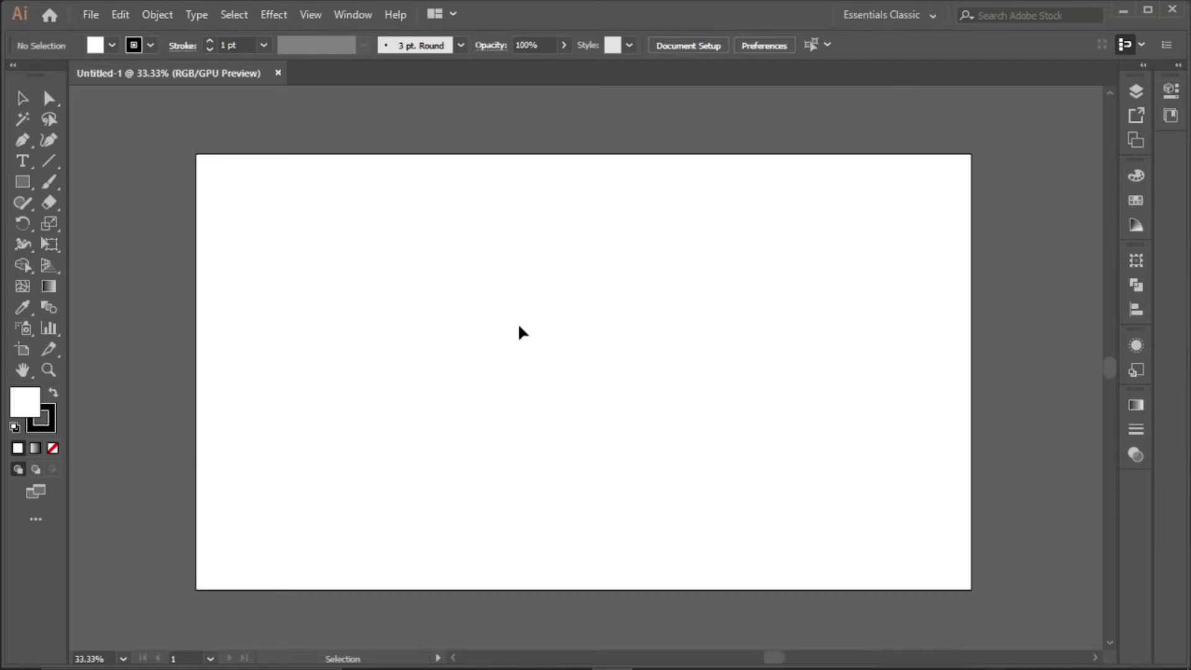
- Draw a tall rectangle in the middle of the artboard with a 4 pt stroke
click(21, 183)
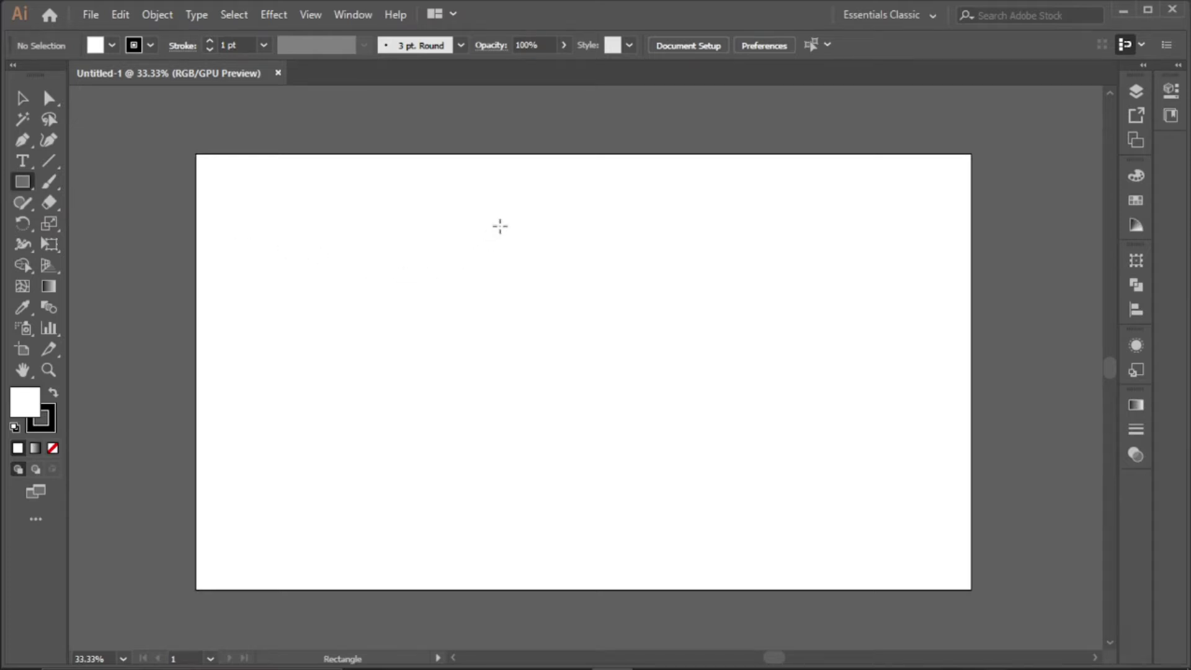
drag(515, 226, 669, 494)
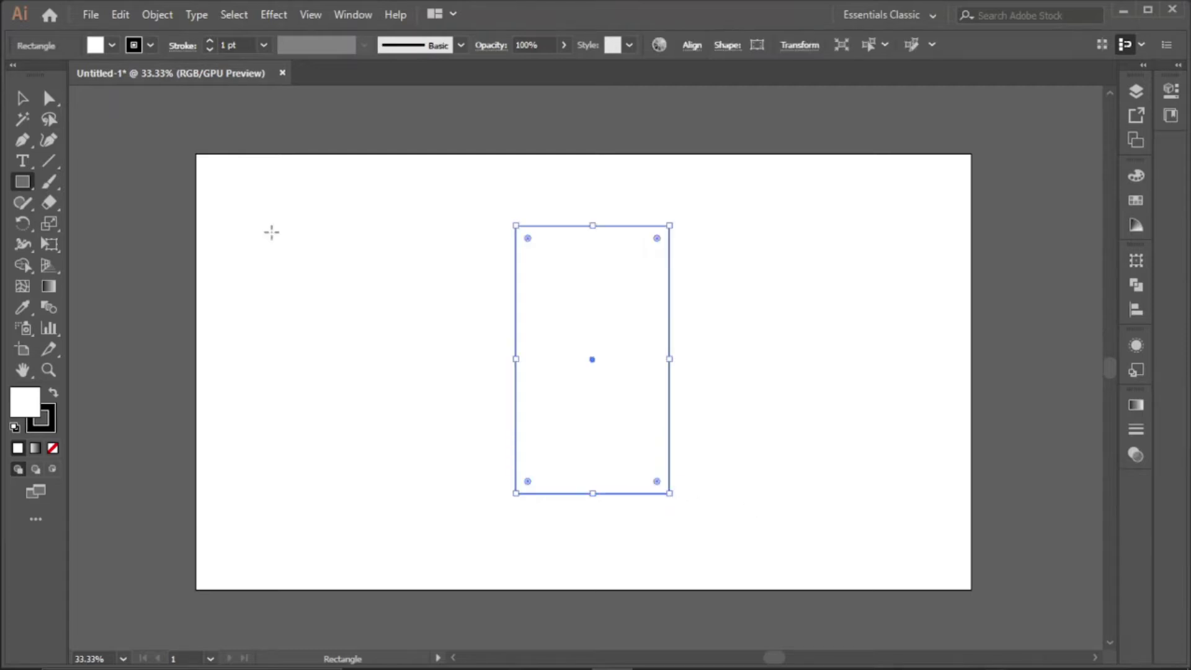
click(22, 98)
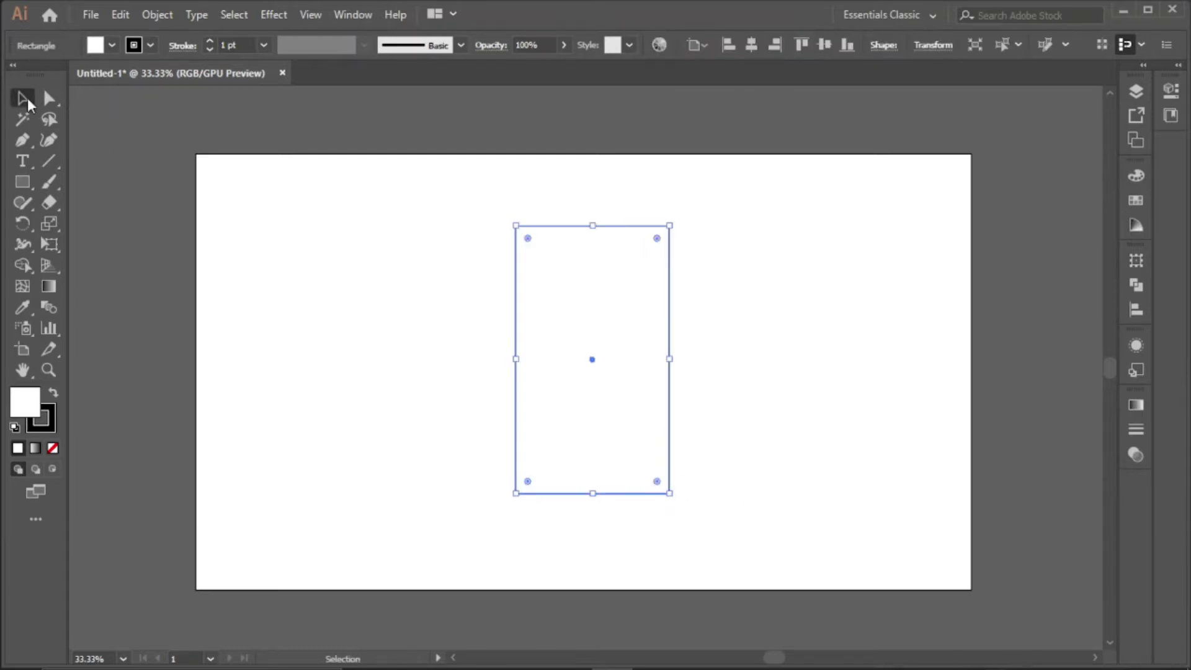
click(210, 41)
click(210, 41)
click(209, 42)
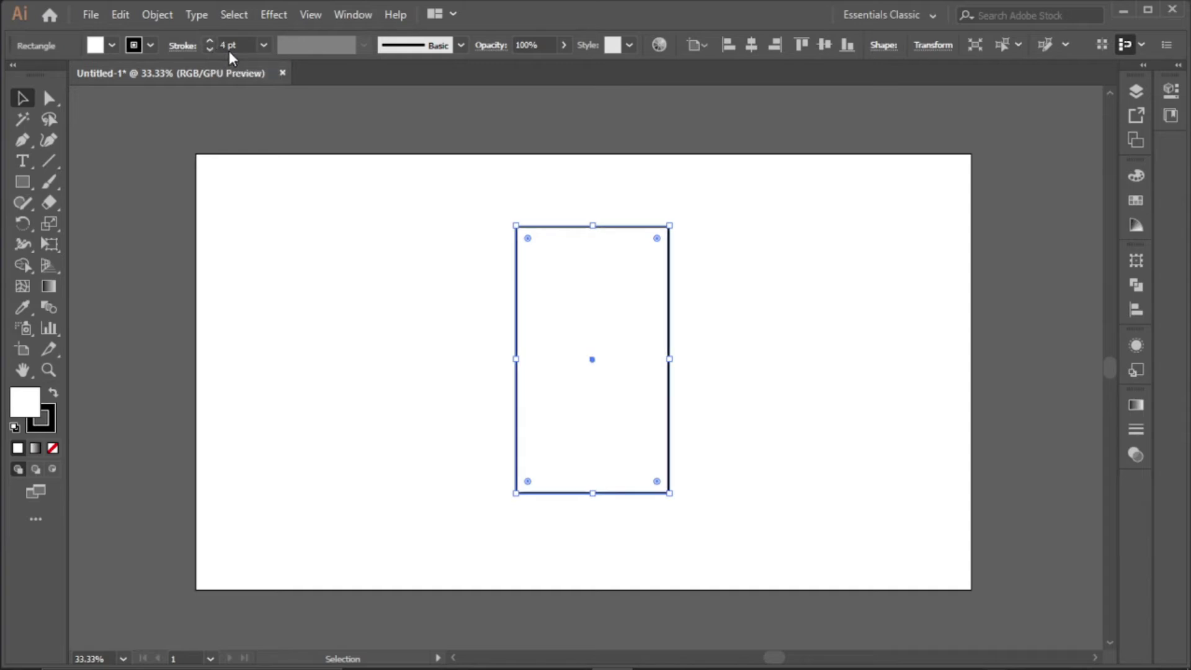
- Give the rectangle's stroke Round Cap and Round Join
click(1135, 429)
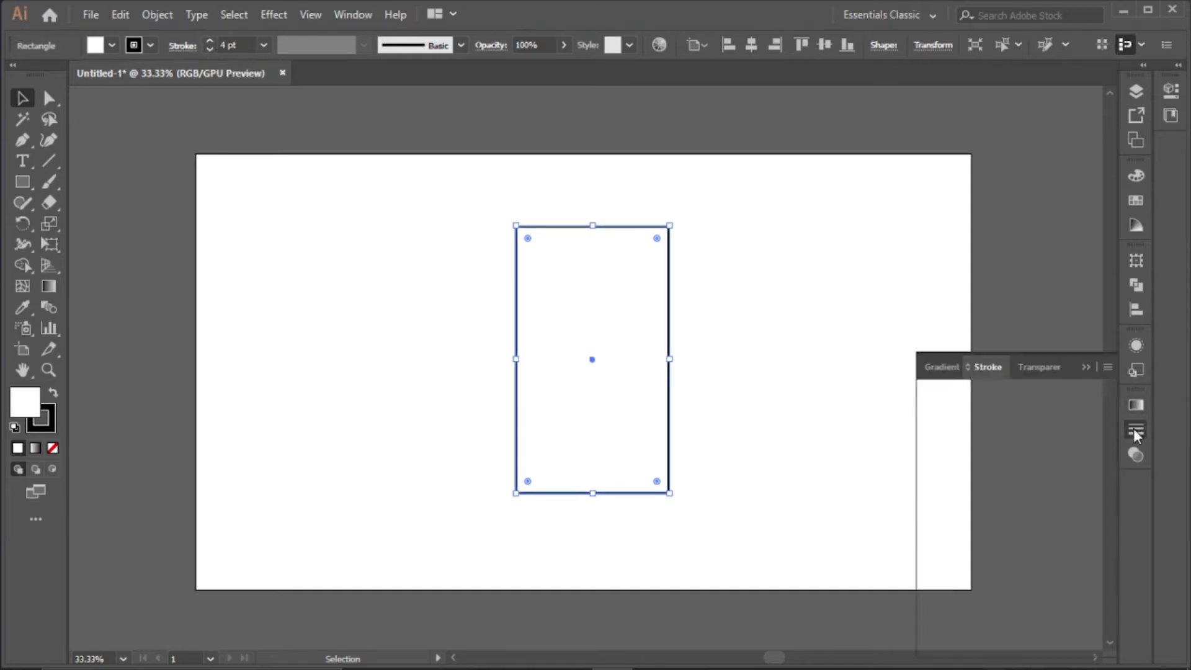
click(1003, 416)
click(1003, 440)
click(1086, 368)
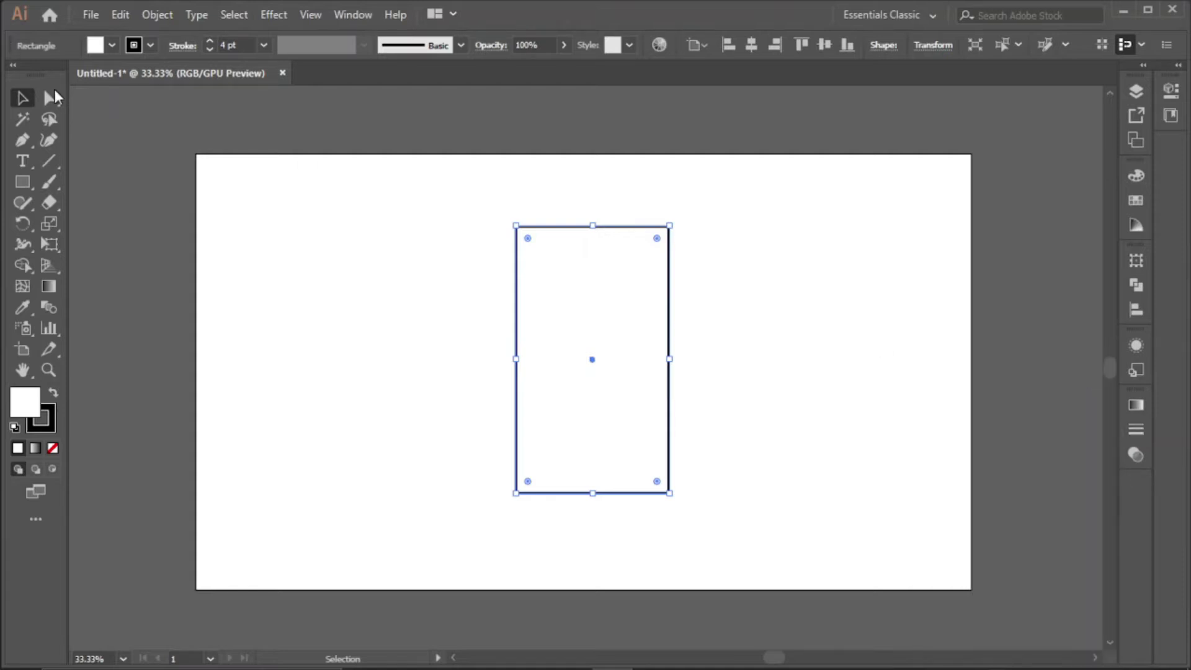
- Set the rectangle's fill to None and deselect it
click(100, 49)
click(12, 77)
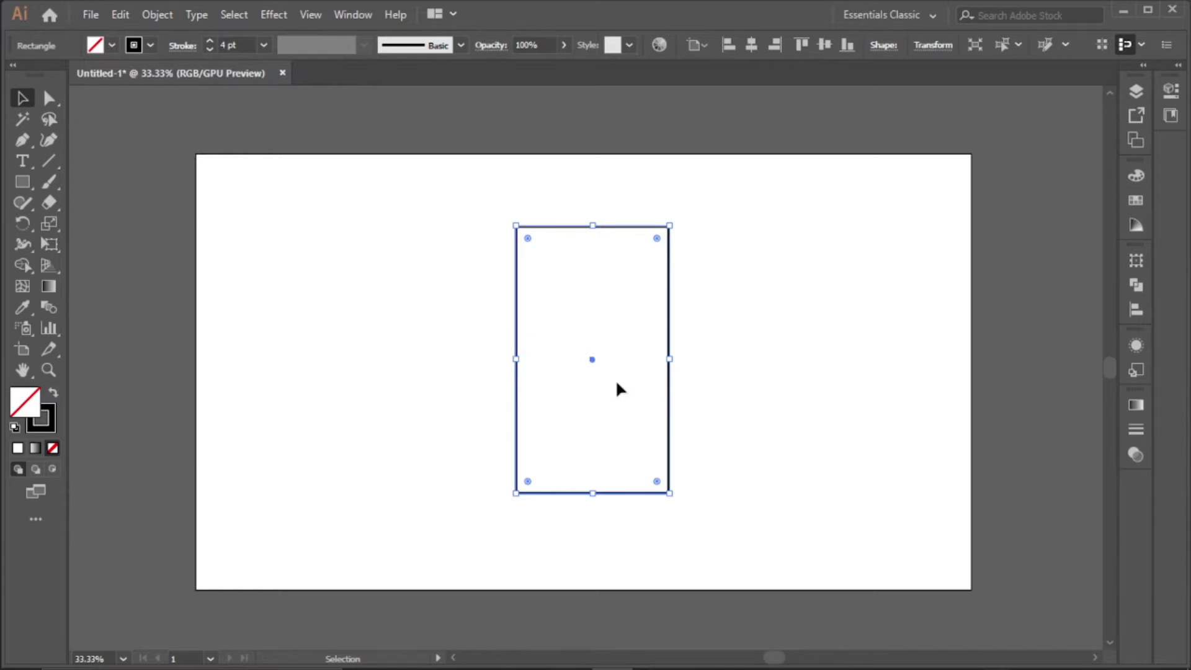
scroll(599, 350, up, 1)
scroll(600, 341, up, 1)
scroll(601, 341, down, 1)
click(584, 309)
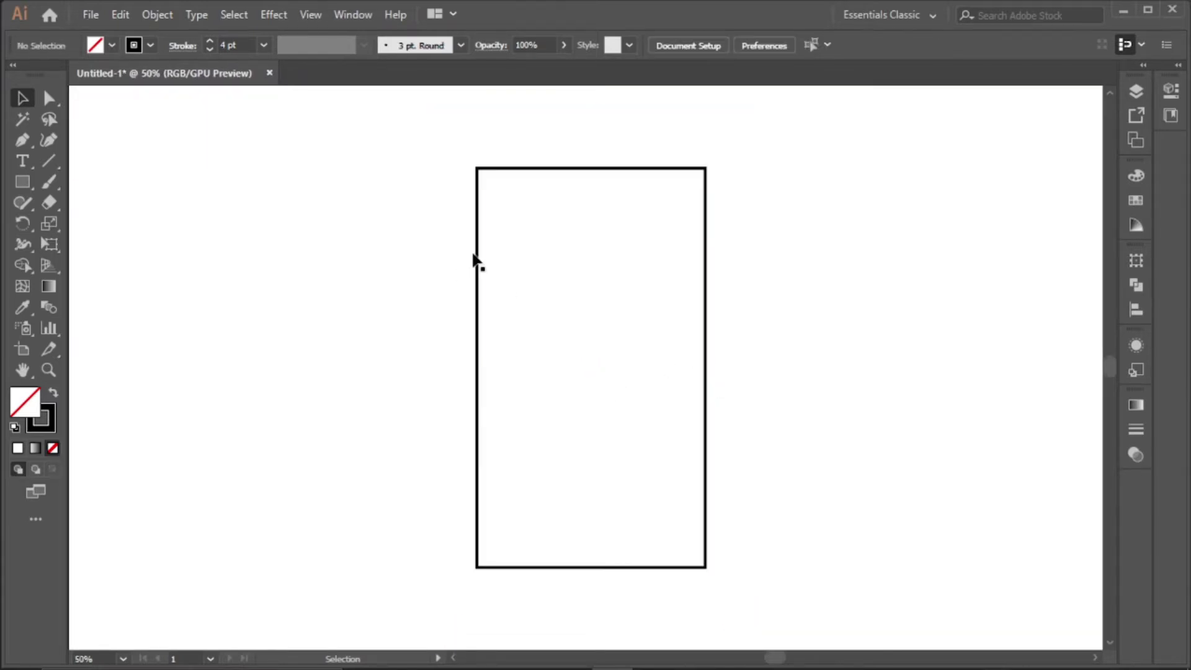
- Round all the phone body's corners to 59.06 px with the live corner widget
click(476, 256)
click(47, 98)
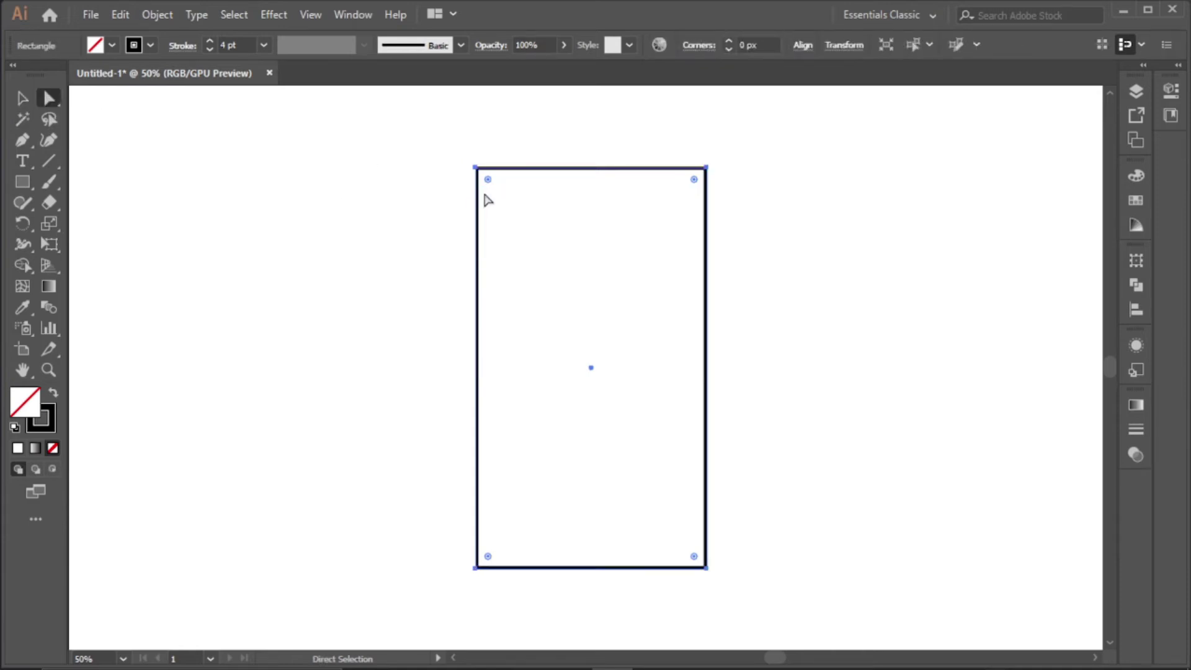
scroll(486, 195, up, 1)
scroll(486, 180, down, 1)
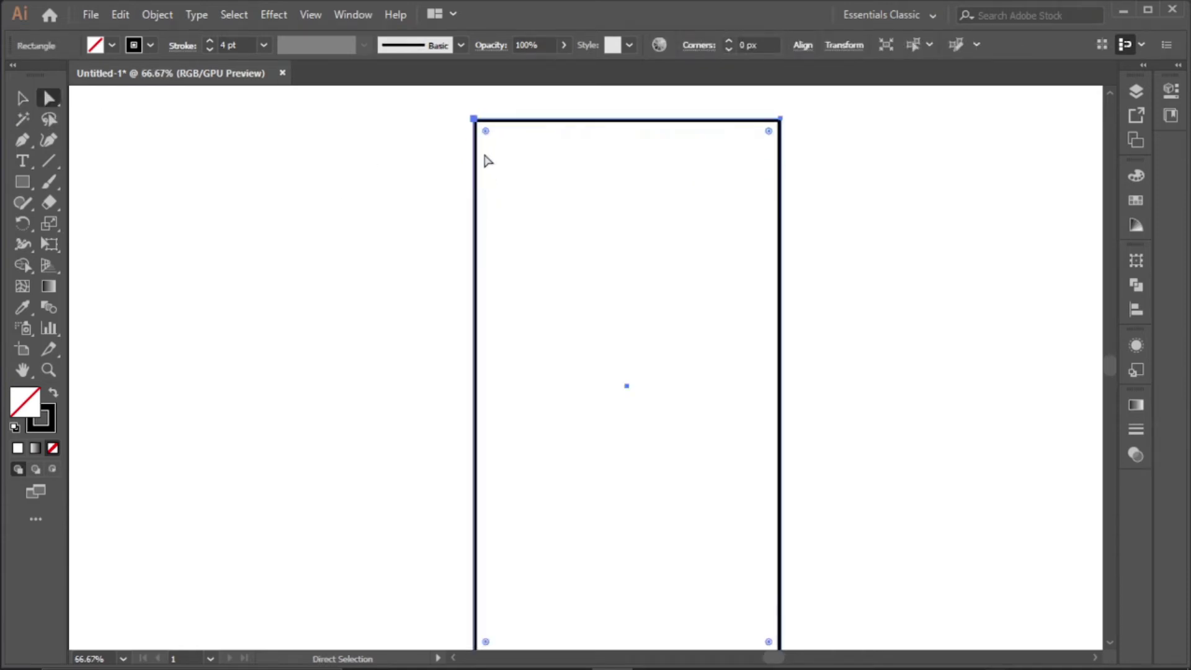
drag(488, 132, 513, 181)
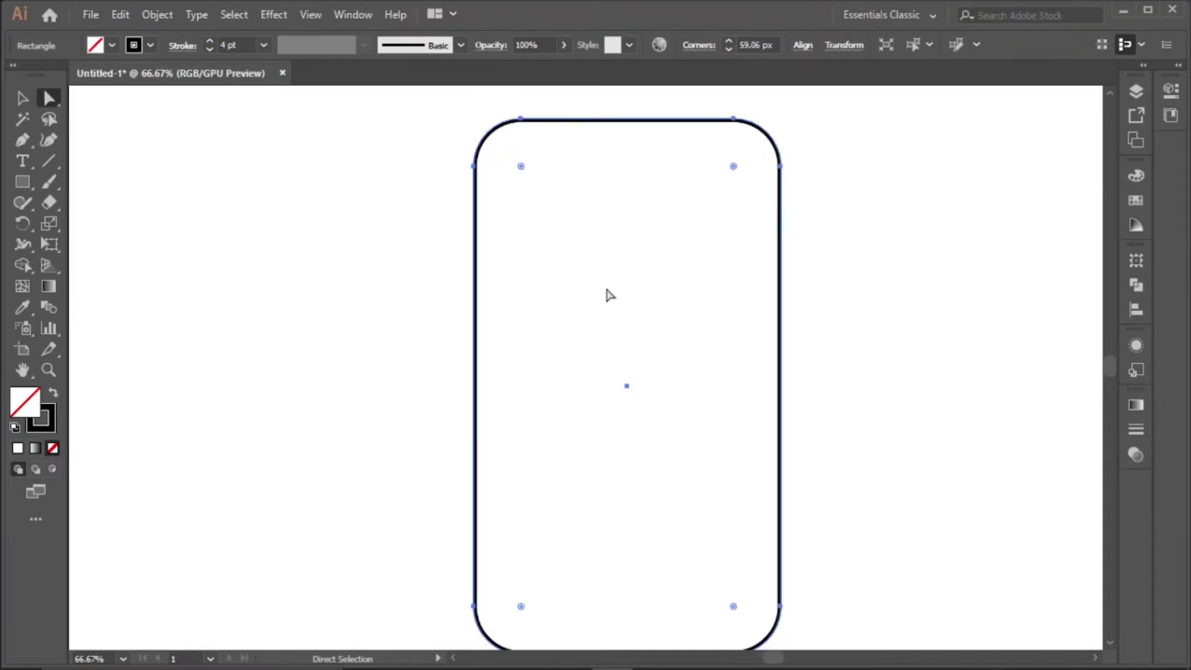
scroll(572, 291, down, 2)
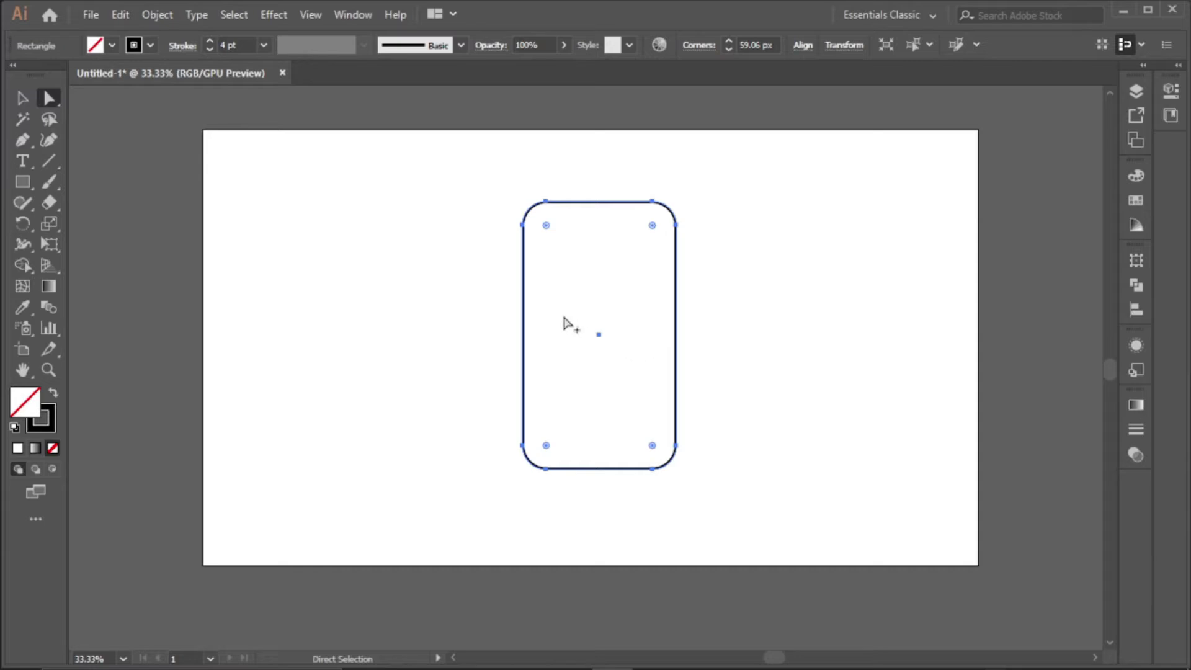
scroll(566, 322, up, 2)
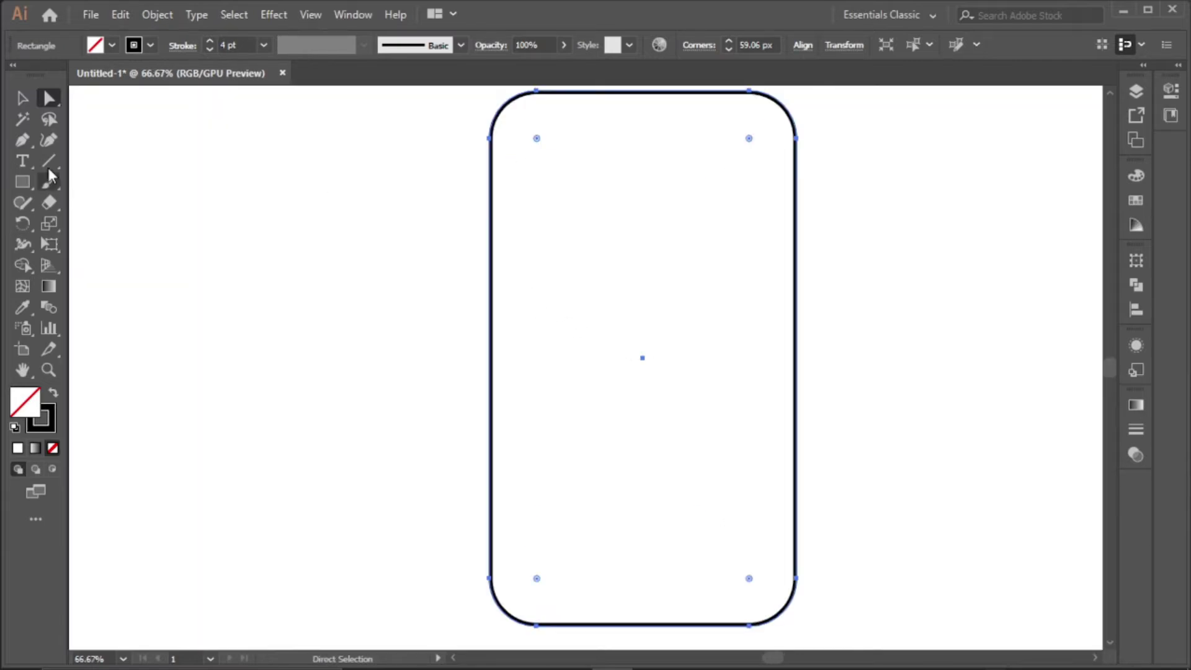
- Make the rounded phone body narrower
click(23, 105)
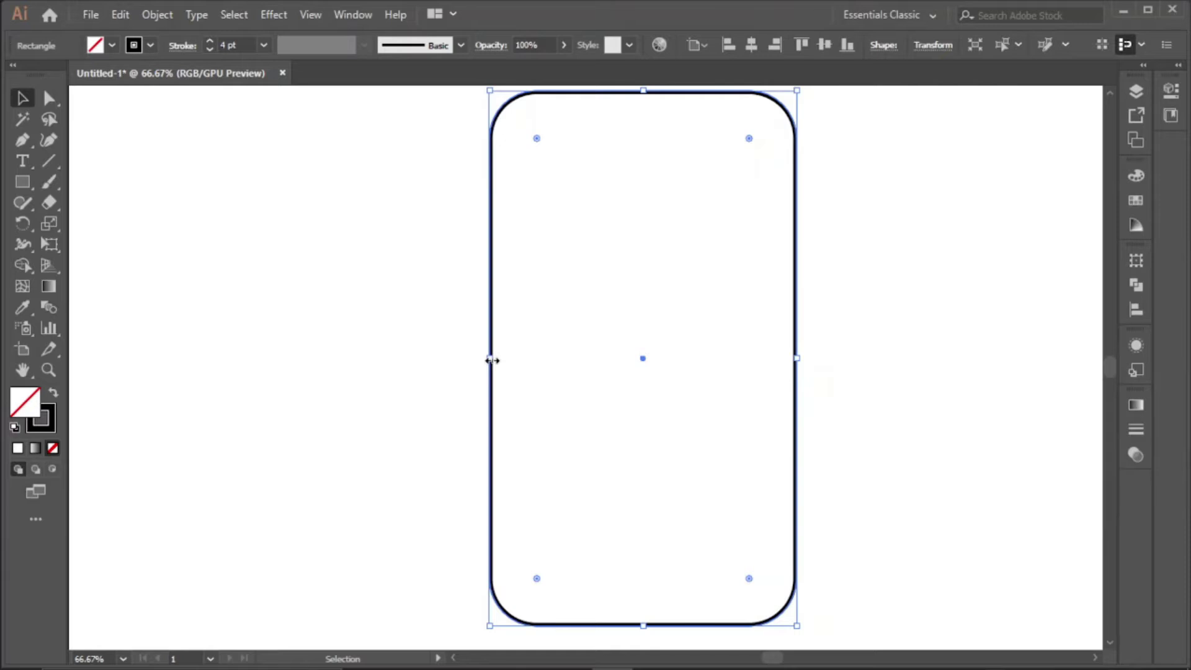
drag(490, 360, 504, 359)
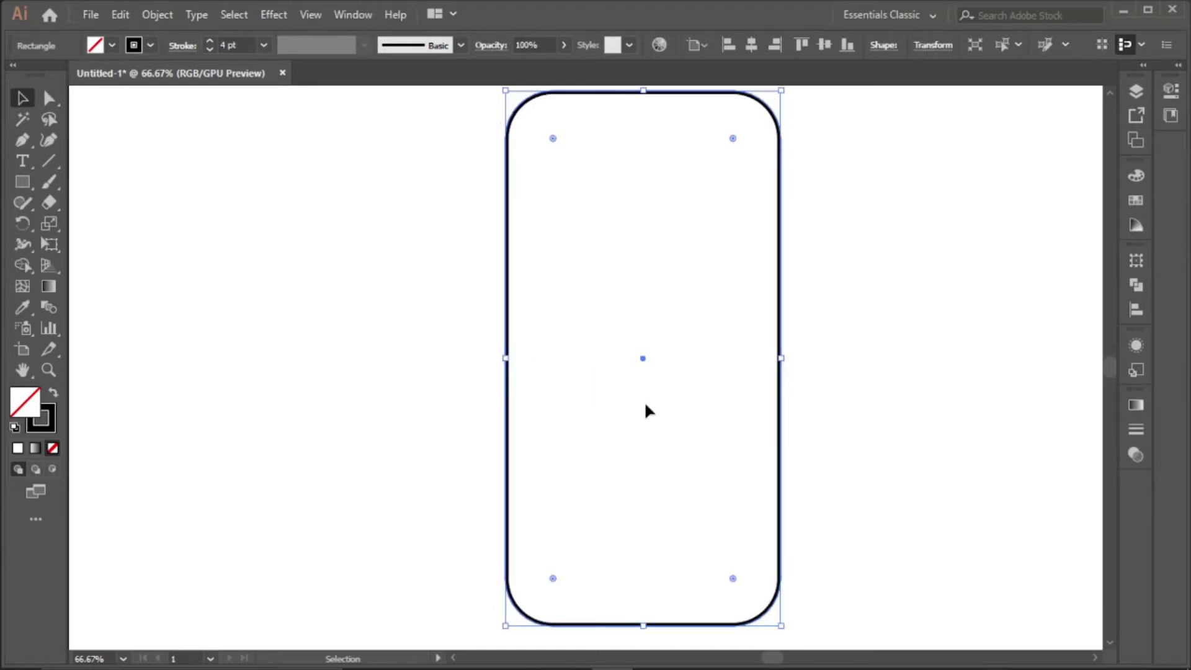
scroll(620, 402, down, 2)
click(794, 403)
scroll(638, 381, up, 2)
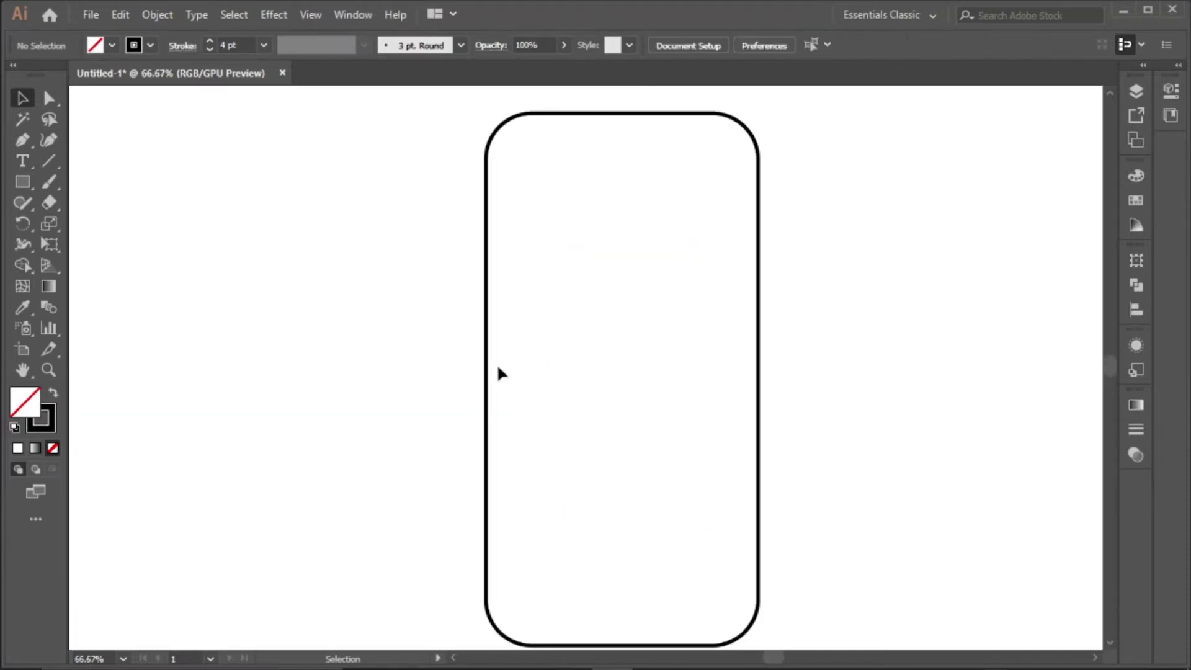
- Centre the phone body horizontally and vertically on the artboard
click(491, 377)
scroll(490, 377, down, 1)
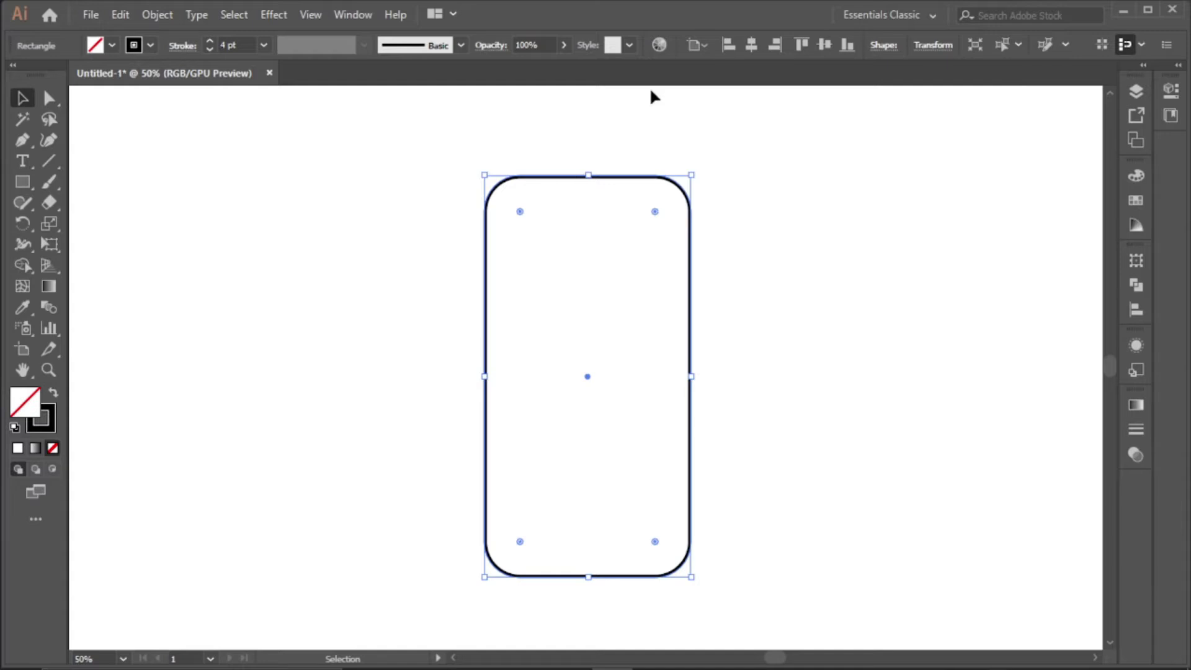
click(752, 45)
click(824, 45)
scroll(768, 346, down, 1)
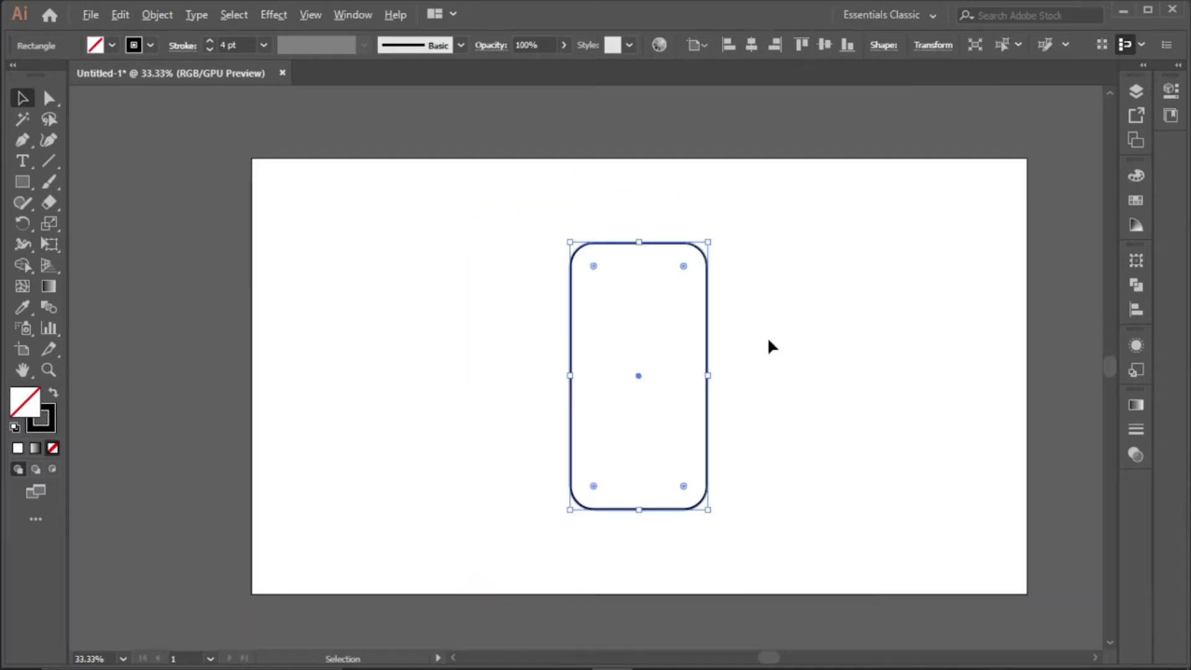
click(757, 344)
scroll(614, 330, up, 1)
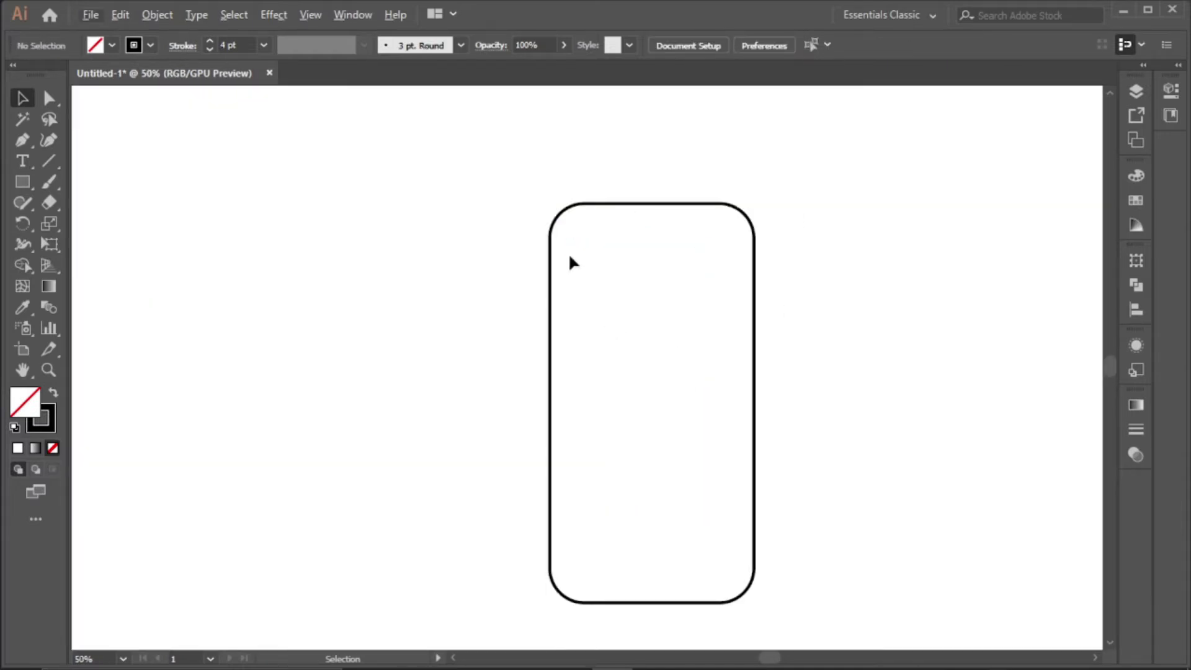
click(22, 182)
- Draw a 306 × 537 px screen rectangle inside the phone body with a 2 pt stroke
scroll(571, 261, up, 2)
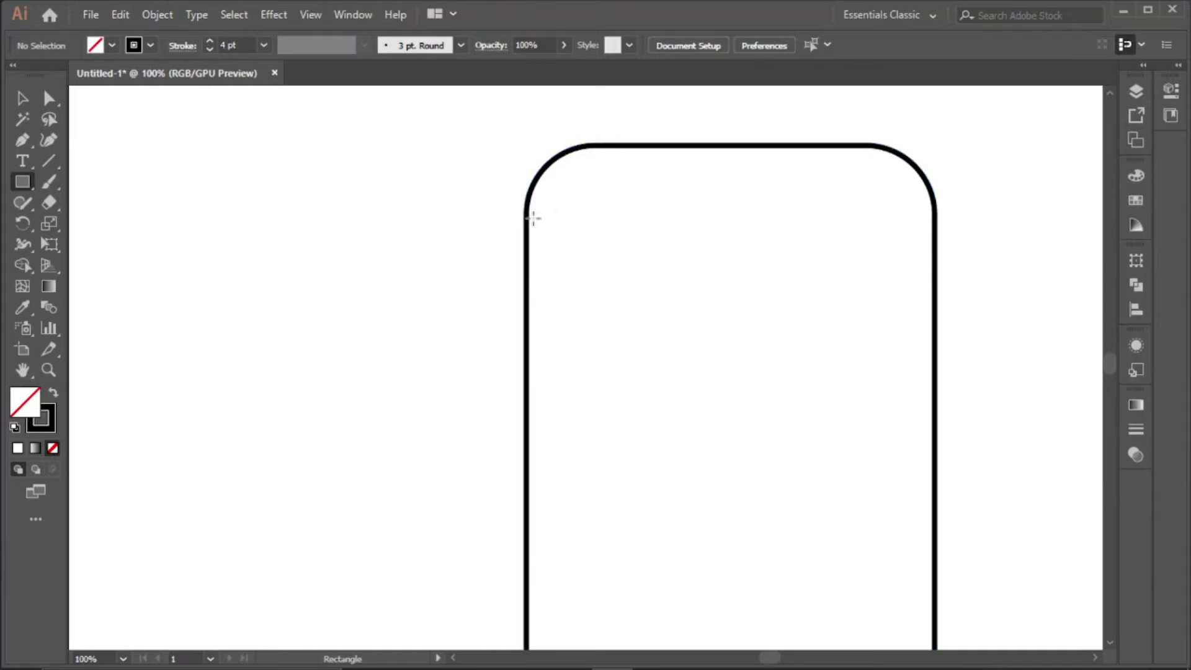
scroll(542, 217, down, 2)
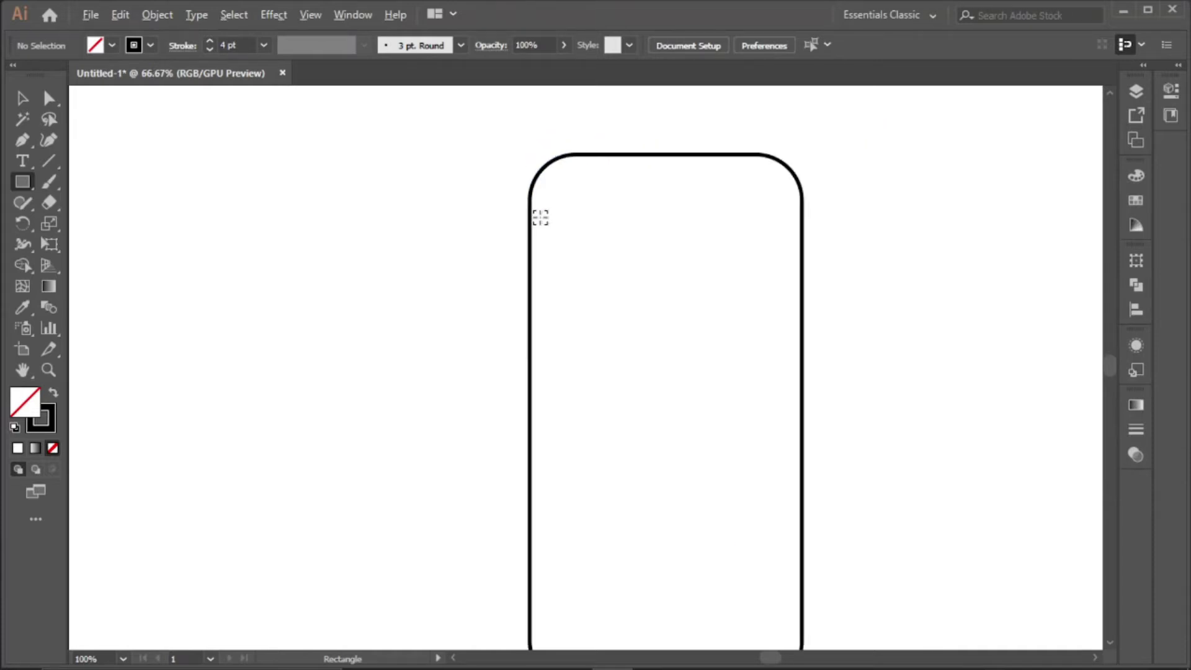
drag(541, 209, 727, 533)
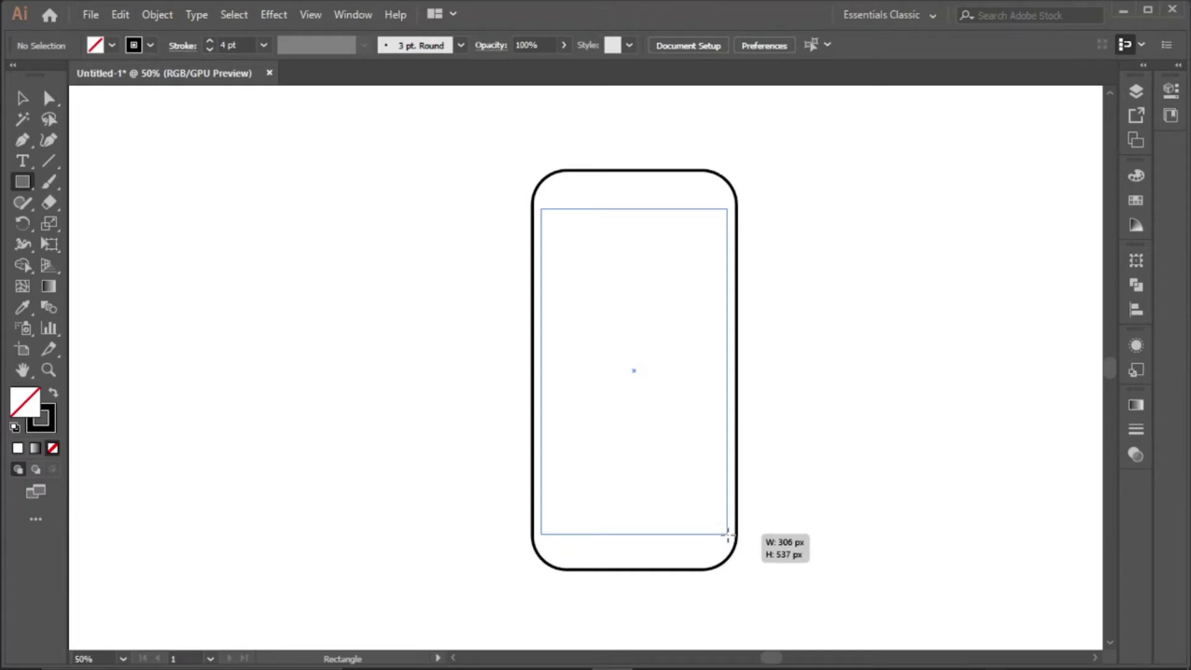
drag(727, 533, 727, 534)
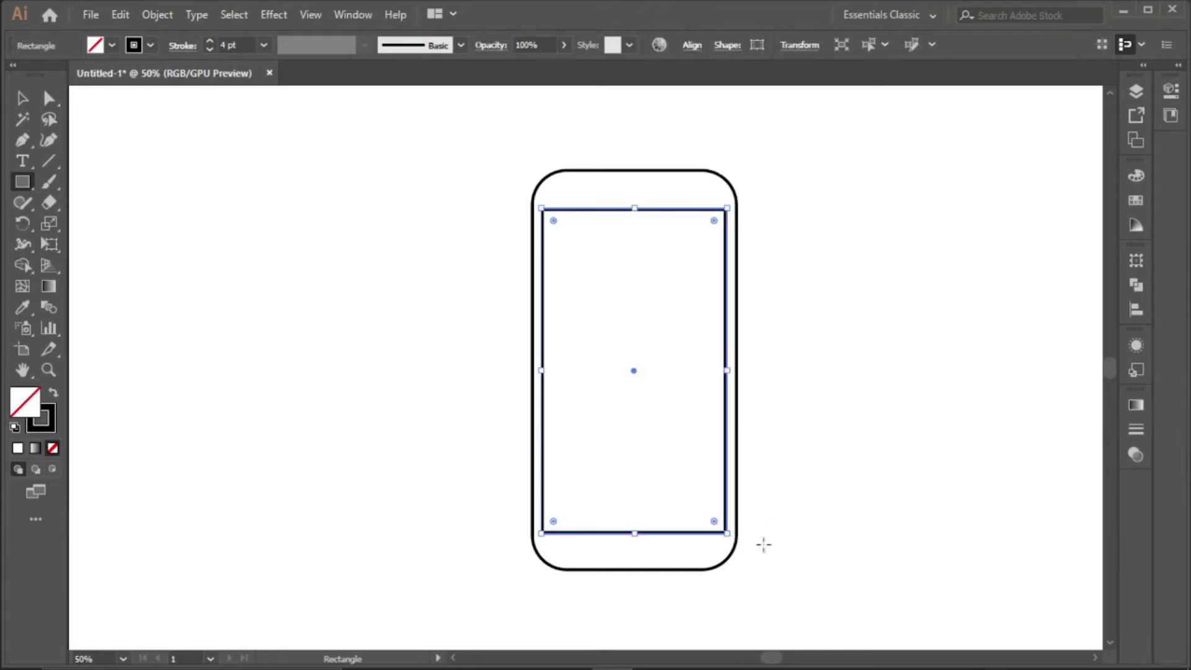
click(210, 49)
click(209, 49)
click(21, 99)
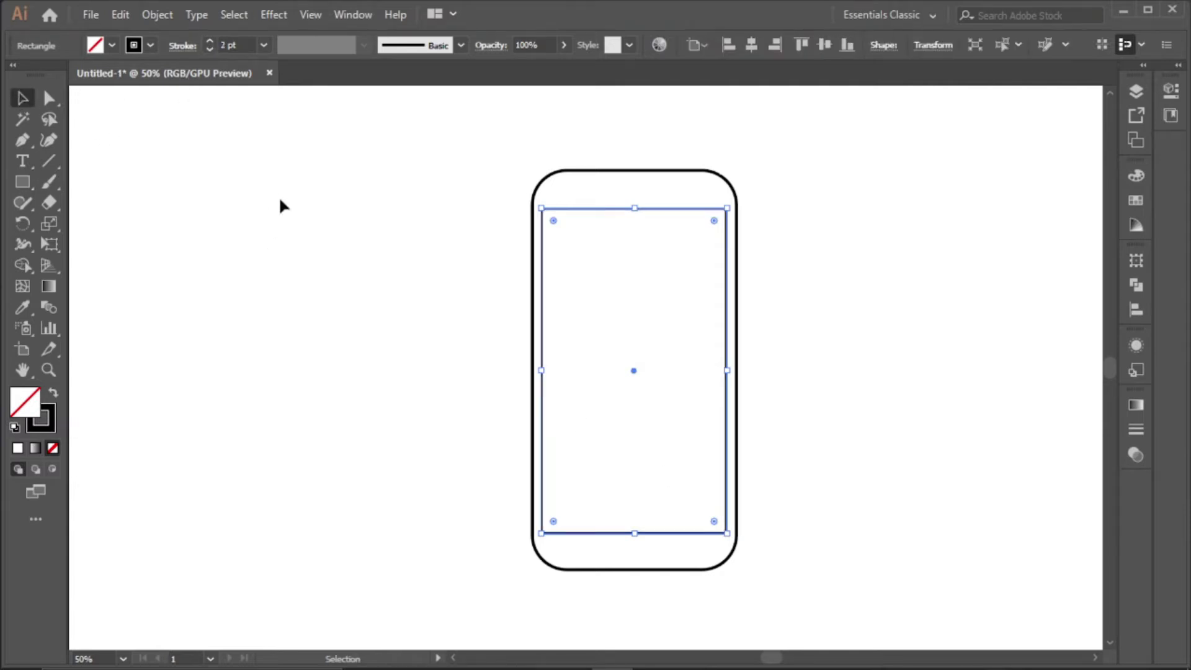
click(335, 237)
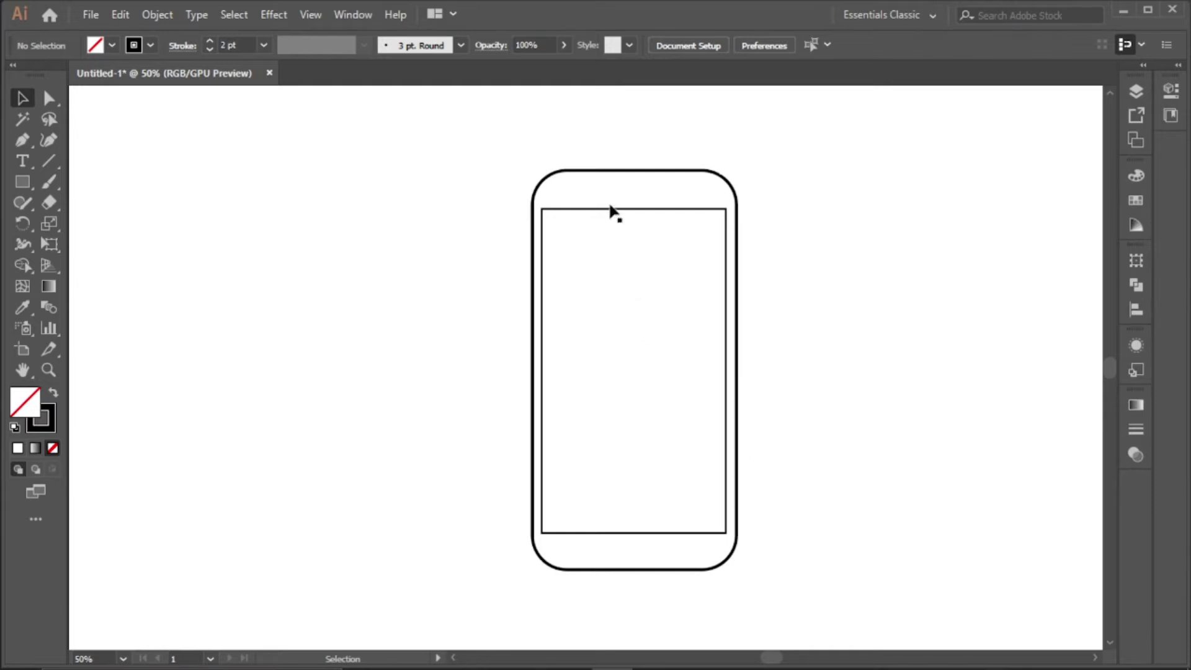
scroll(609, 179, up, 2)
drag(604, 233, 518, 269)
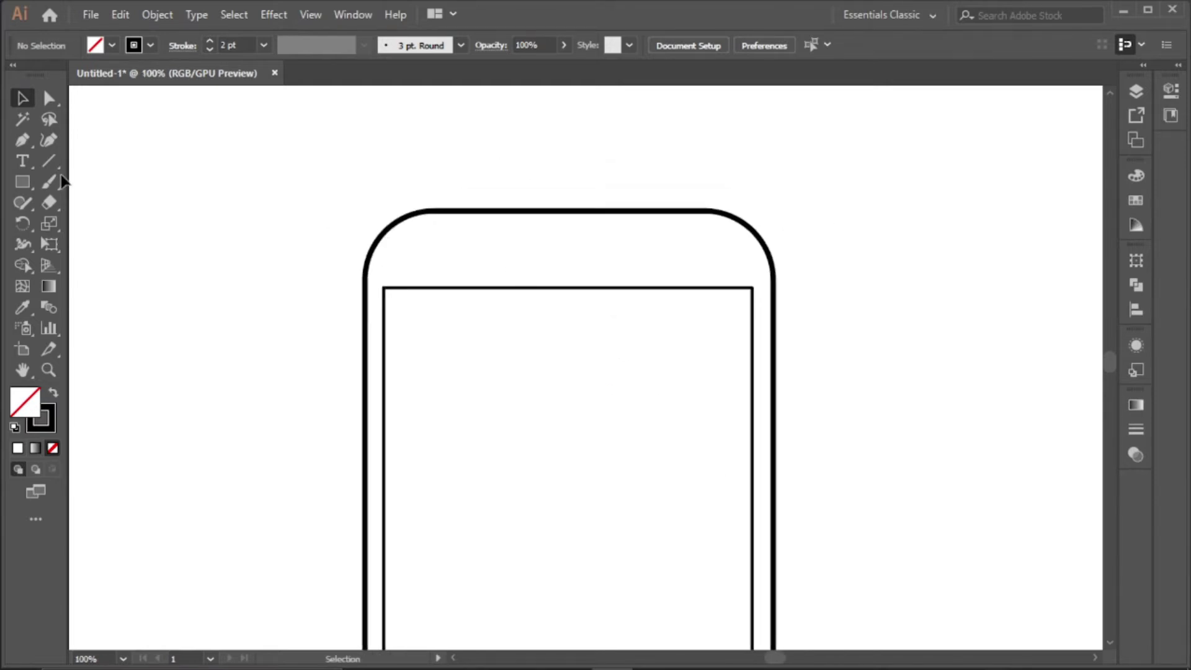
- Draw a 21 px camera circle above the screen near the top-left and nudge it up slightly
click(28, 179)
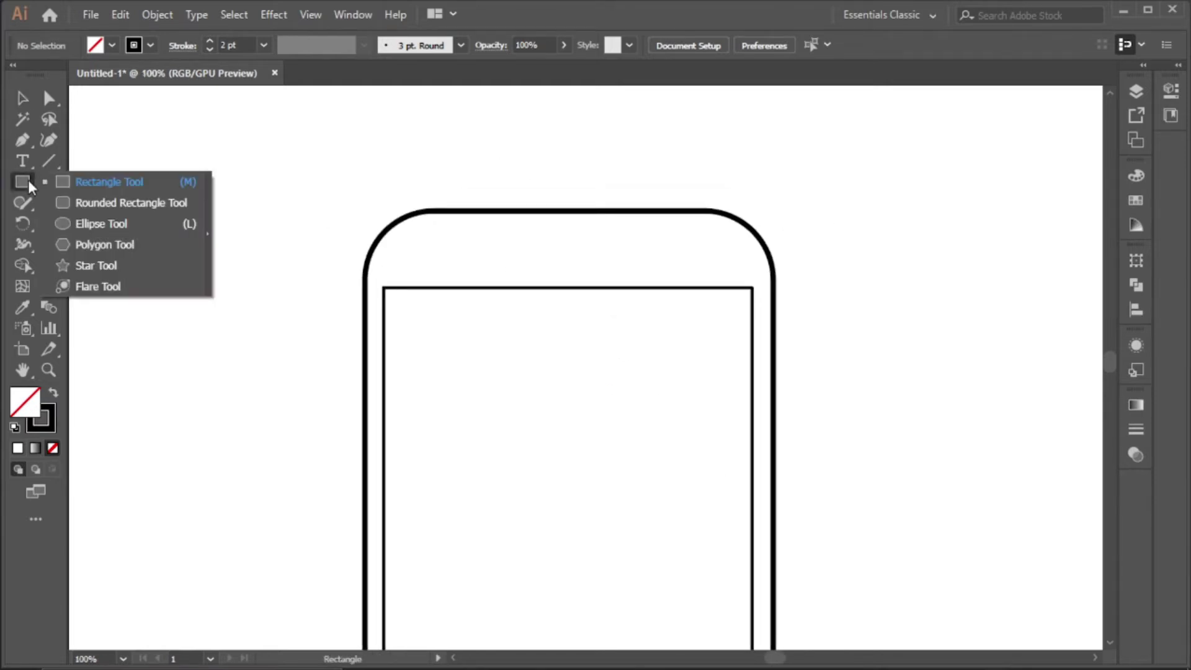
click(76, 223)
scroll(446, 261, up, 1)
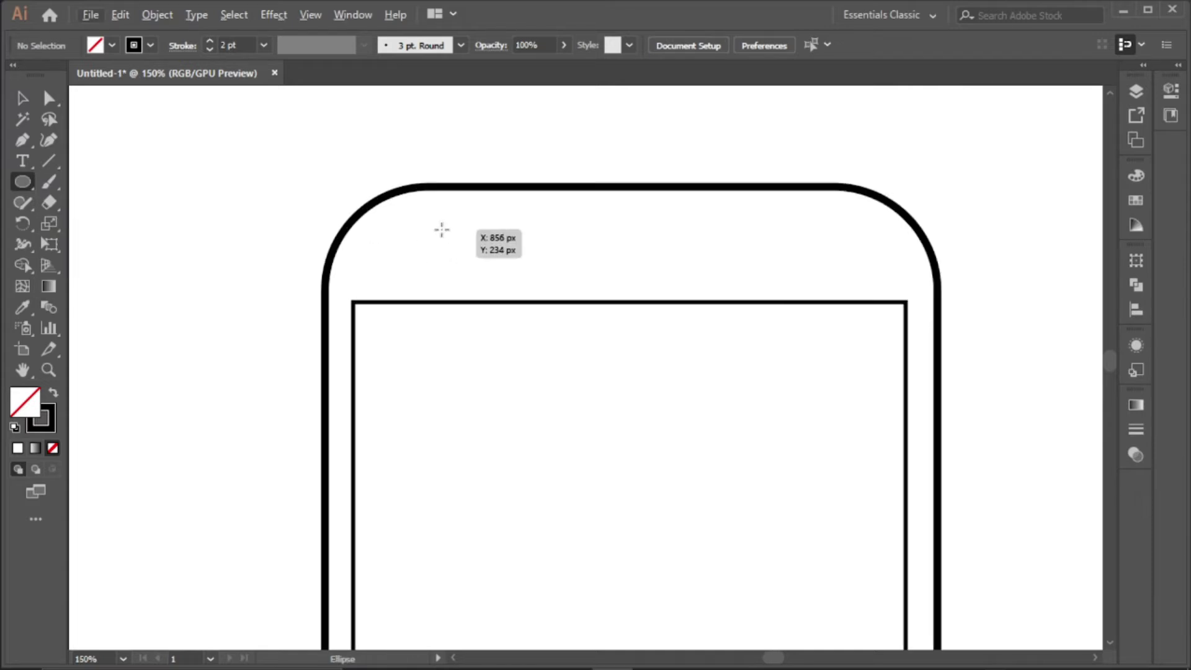
drag(441, 232, 479, 260)
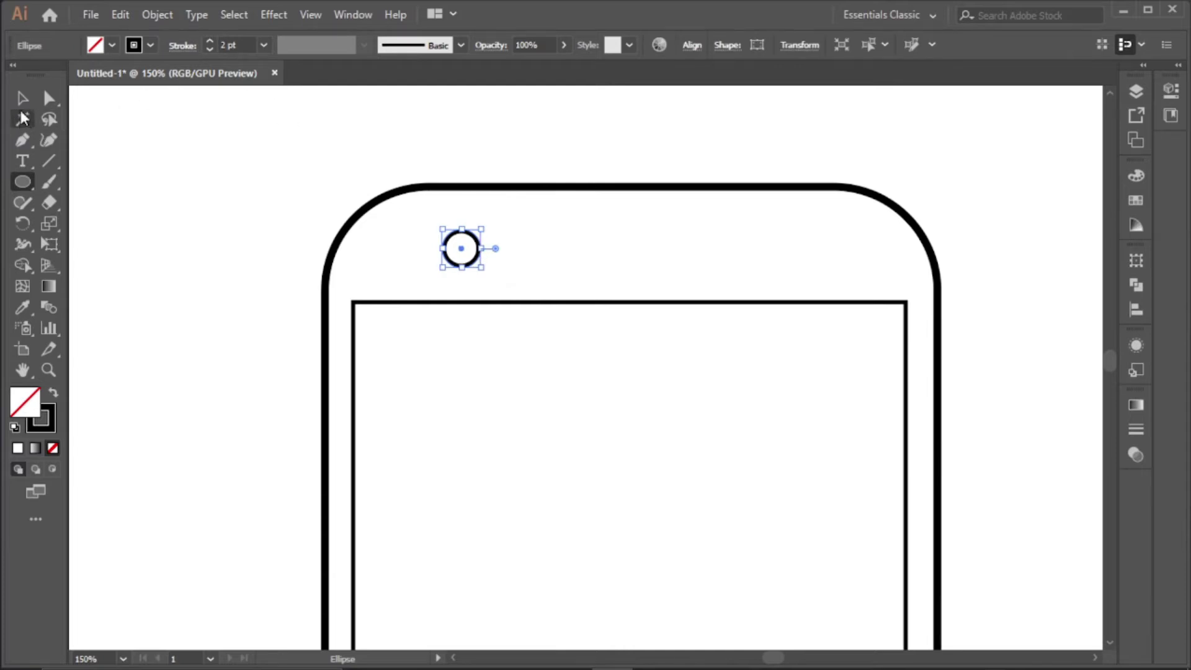
click(23, 98)
scroll(454, 243, up, 2)
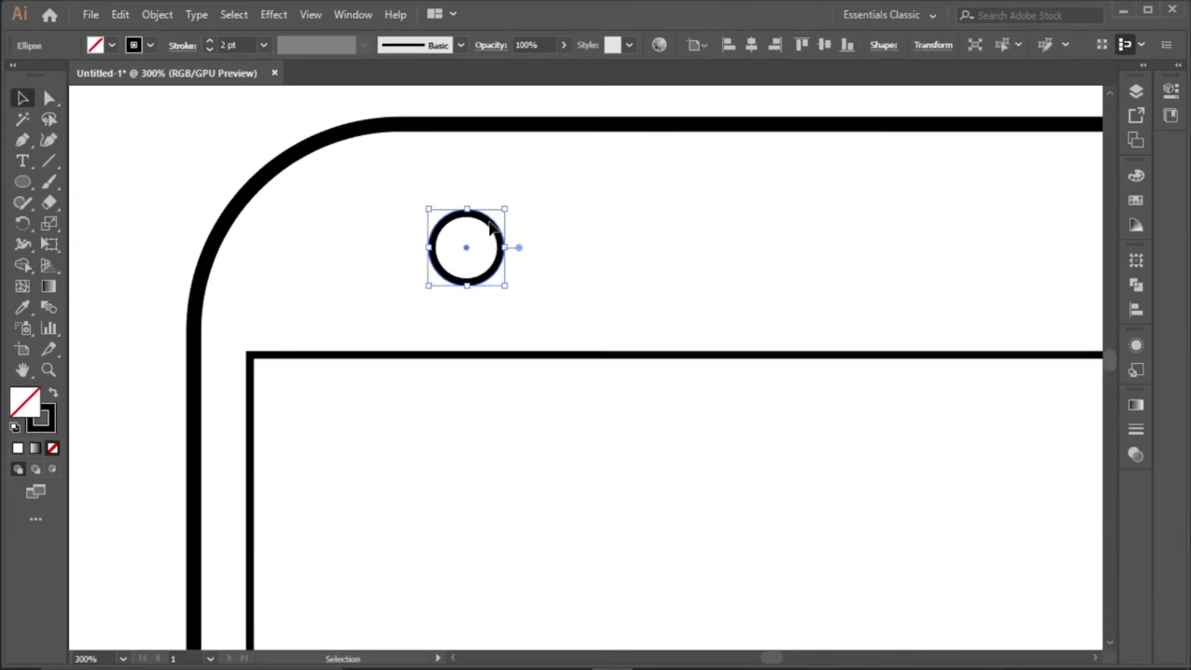
drag(491, 228, 491, 220)
scroll(472, 241, down, 1)
drag(612, 332, 563, 335)
- Draw a thin speaker bar beside the camera circle and nudge it down slightly
scroll(563, 334, down, 2)
drag(582, 375, 575, 345)
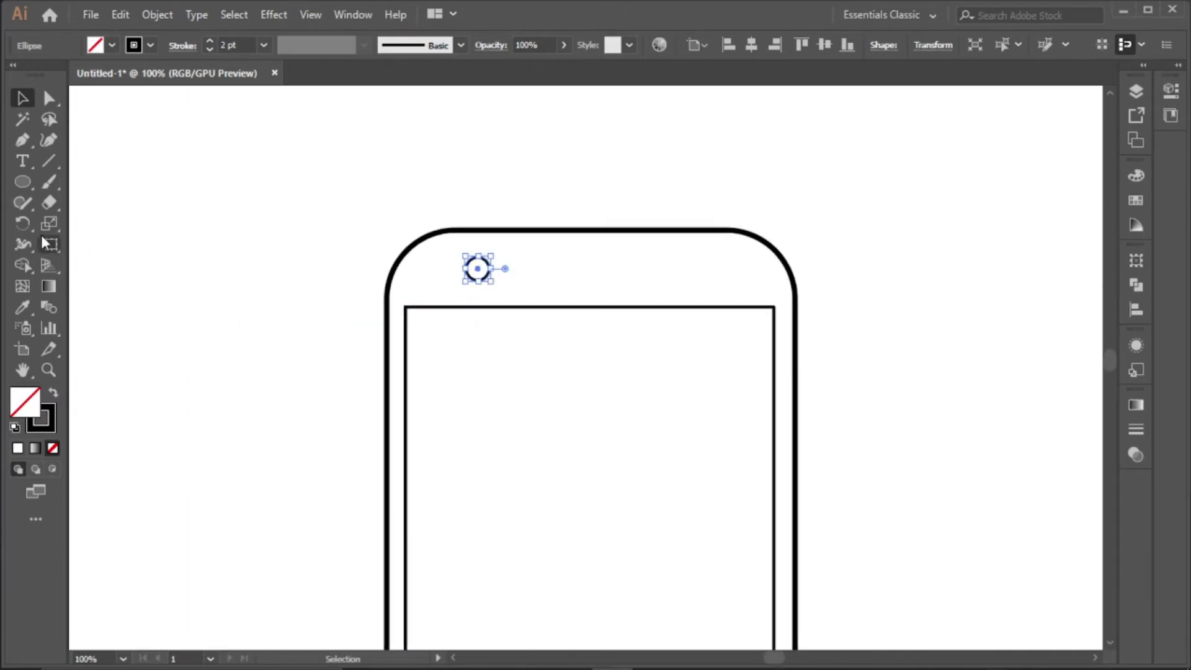
drag(25, 180, 65, 180)
scroll(531, 267, up, 3)
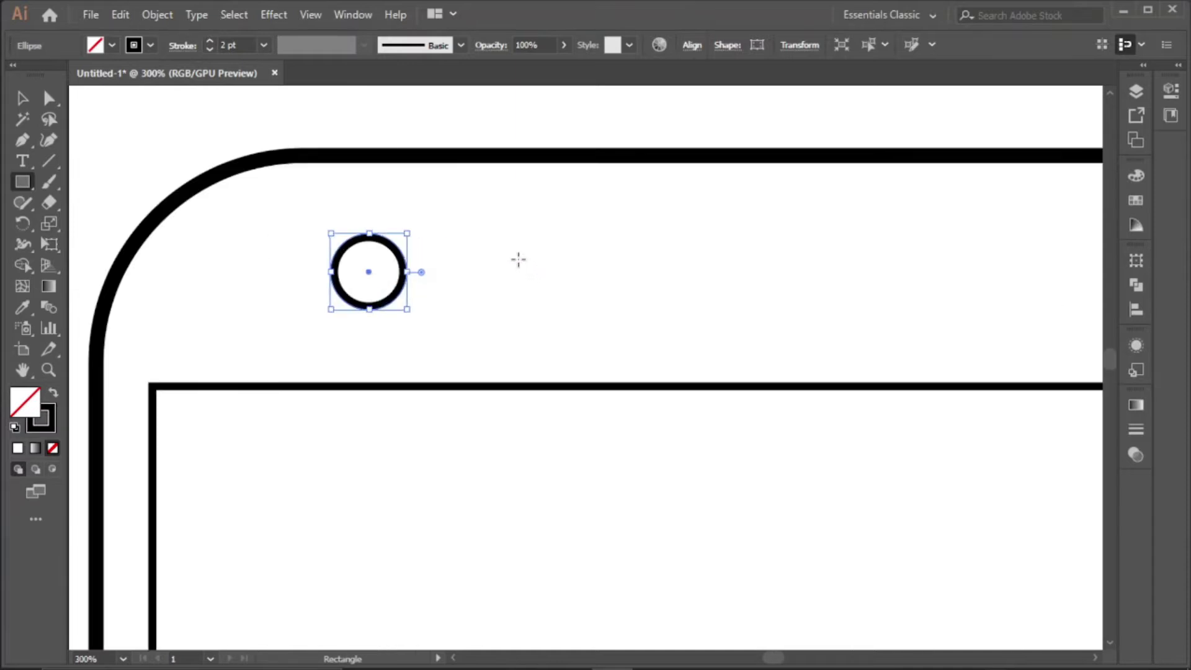
scroll(519, 256, down, 2)
drag(517, 254, 719, 271)
scroll(613, 273, up, 2)
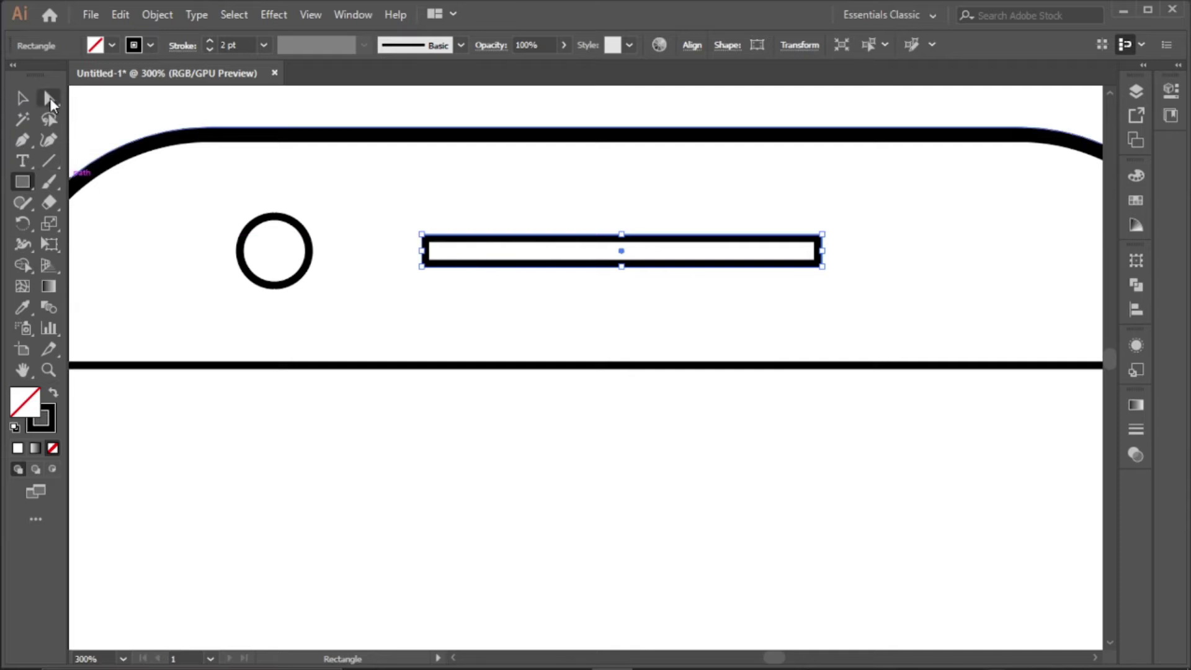
click(23, 97)
key(Down)
key(Down)
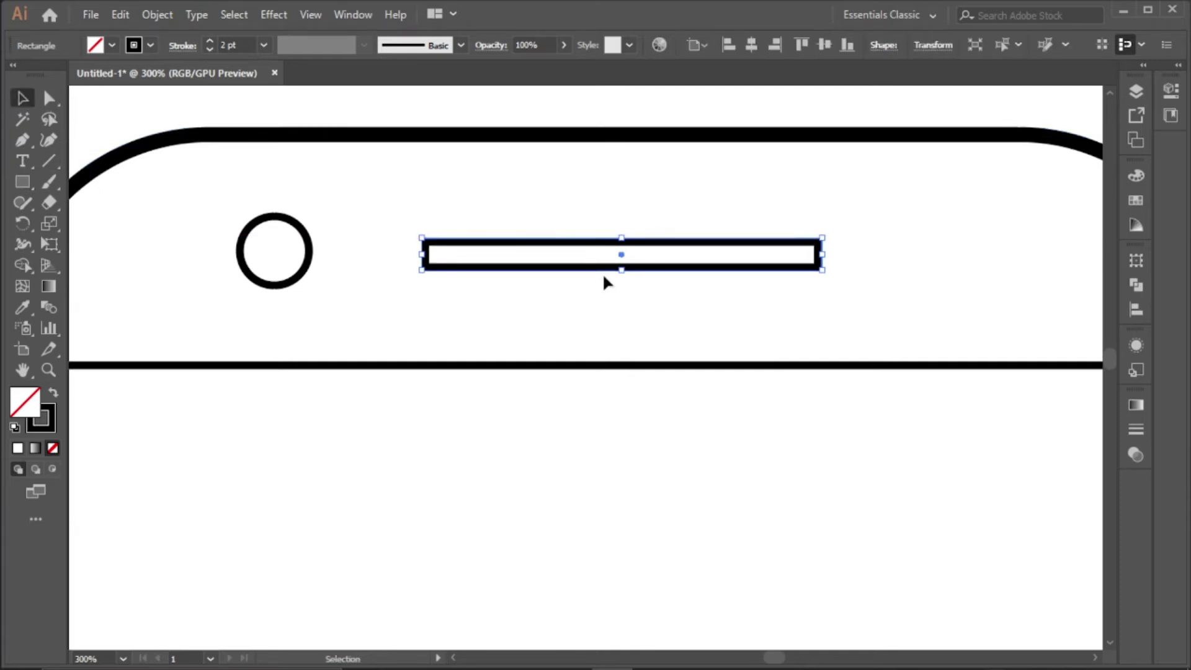
- Round the speaker bar's corners to 4.5 px to make a pill shape
click(47, 100)
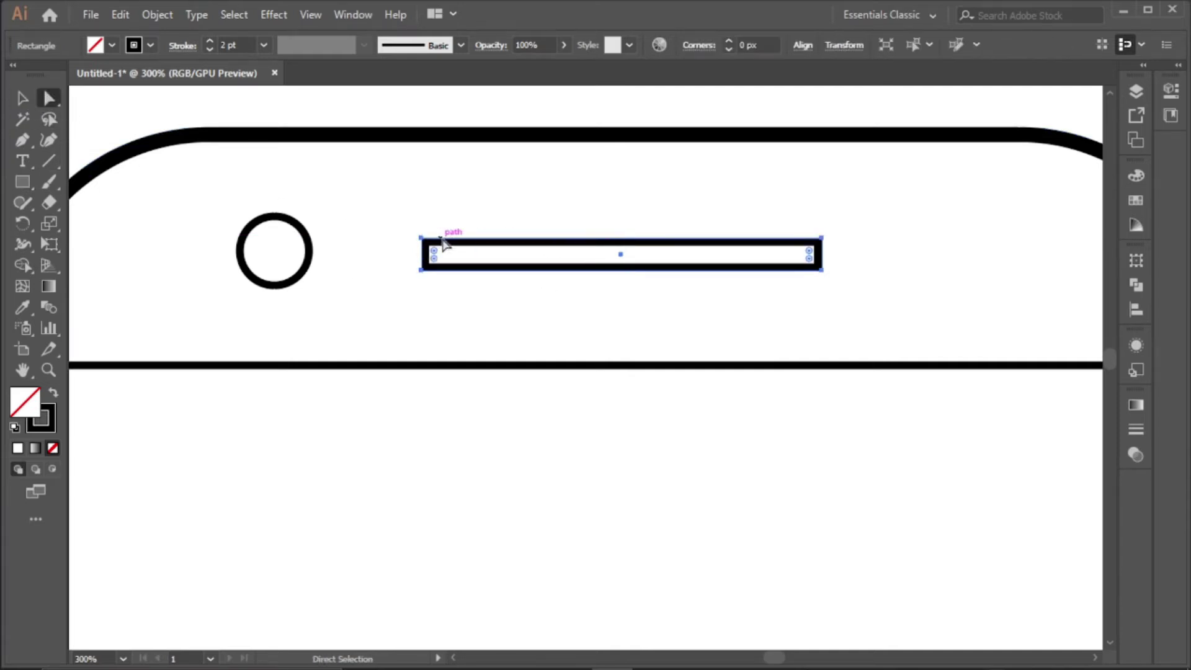
scroll(439, 247, up, 3)
drag(395, 235, 514, 314)
scroll(468, 308, down, 6)
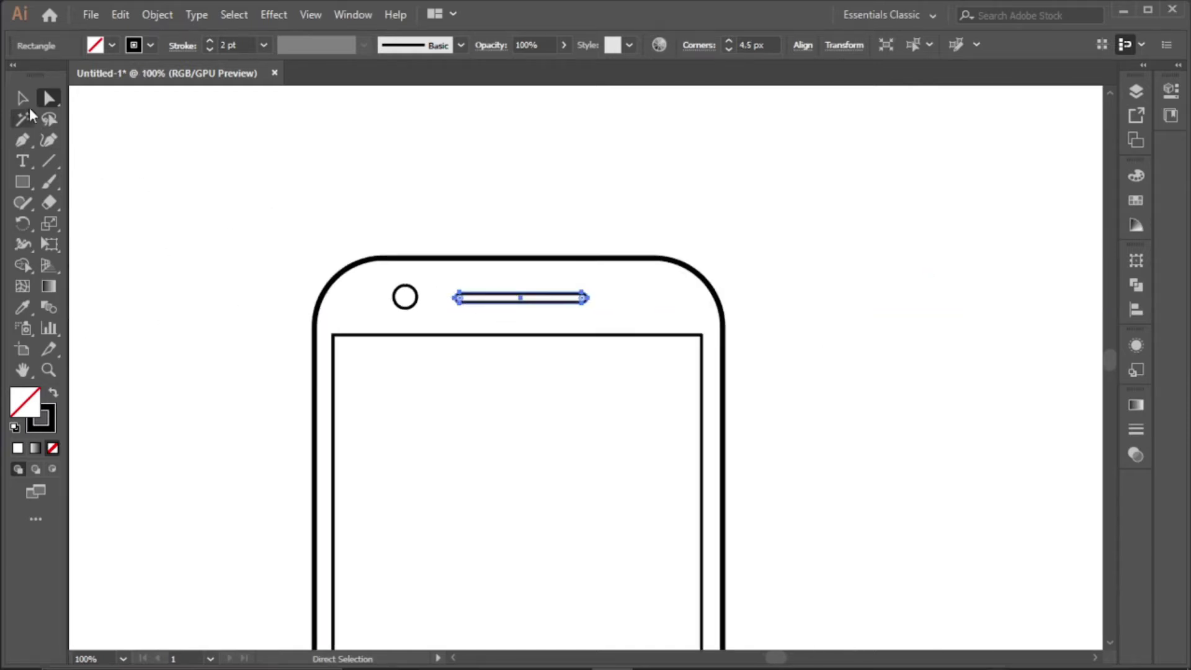
click(22, 98)
click(242, 165)
scroll(558, 303, up, 2)
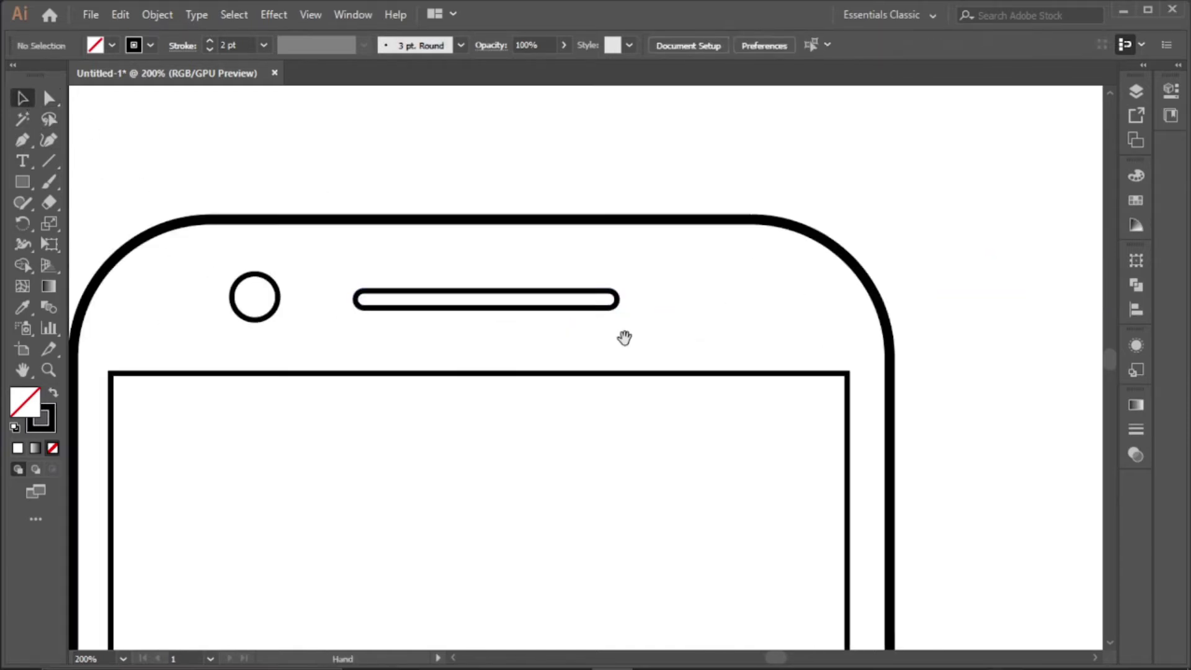
- Alt-drag a copy of the camera circle right of the speaker and scale it to 15 px
drag(624, 337, 593, 340)
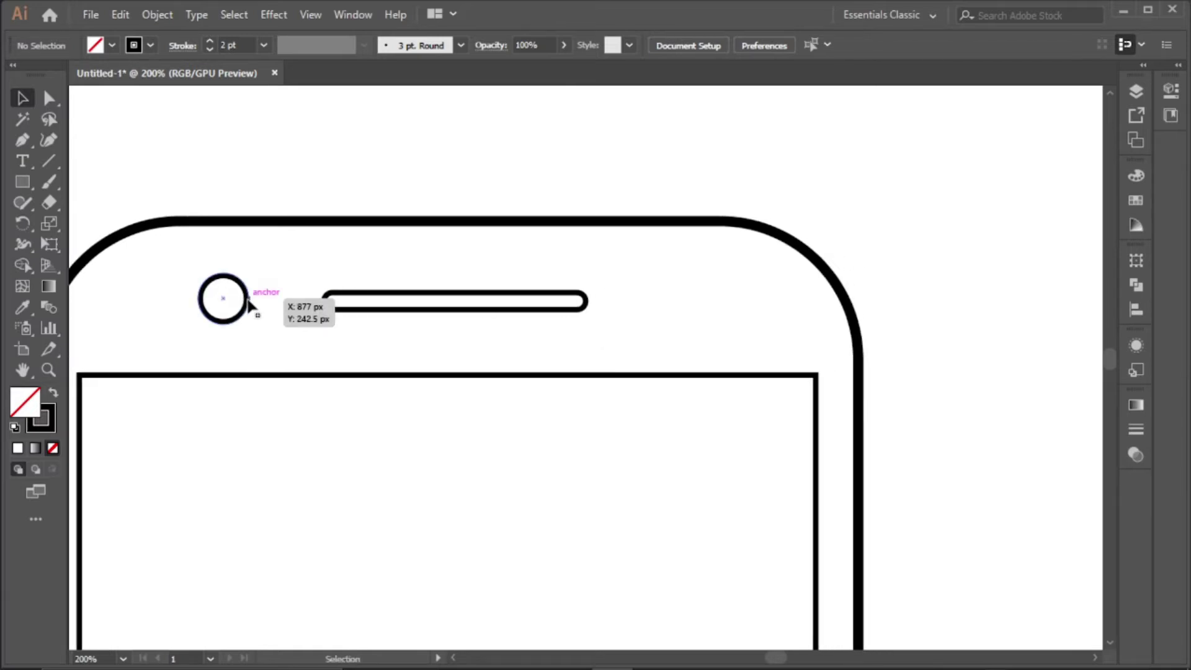
drag(248, 302, 681, 320)
scroll(670, 296, up, 3)
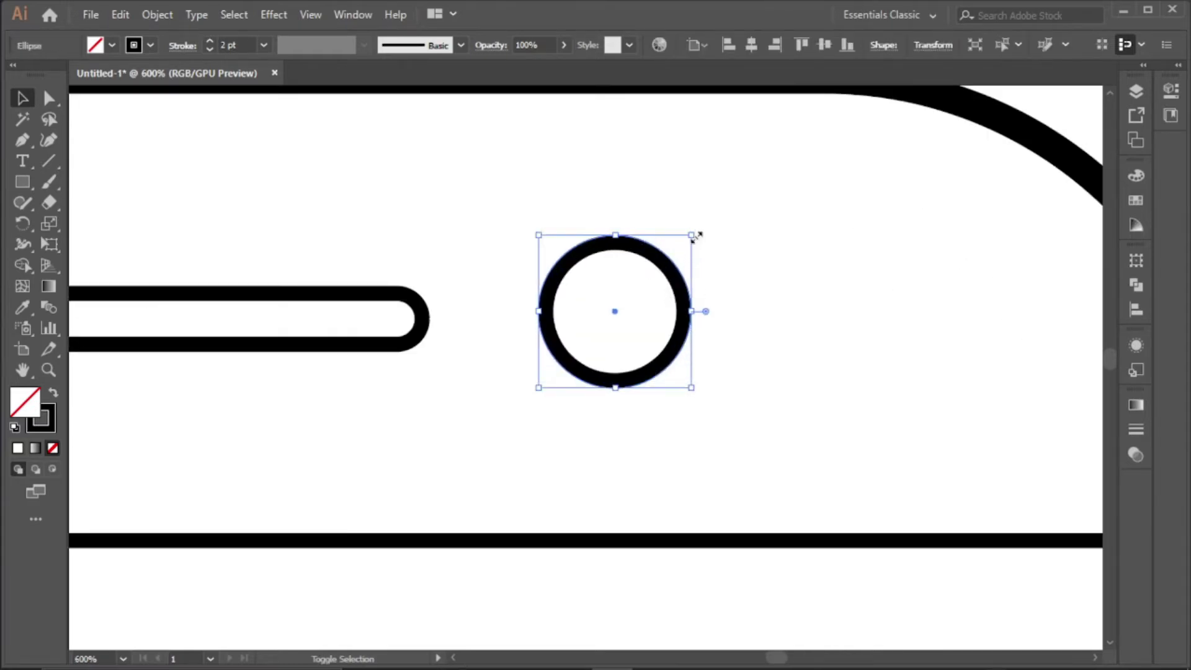
drag(692, 236, 673, 248)
scroll(614, 306, down, 5)
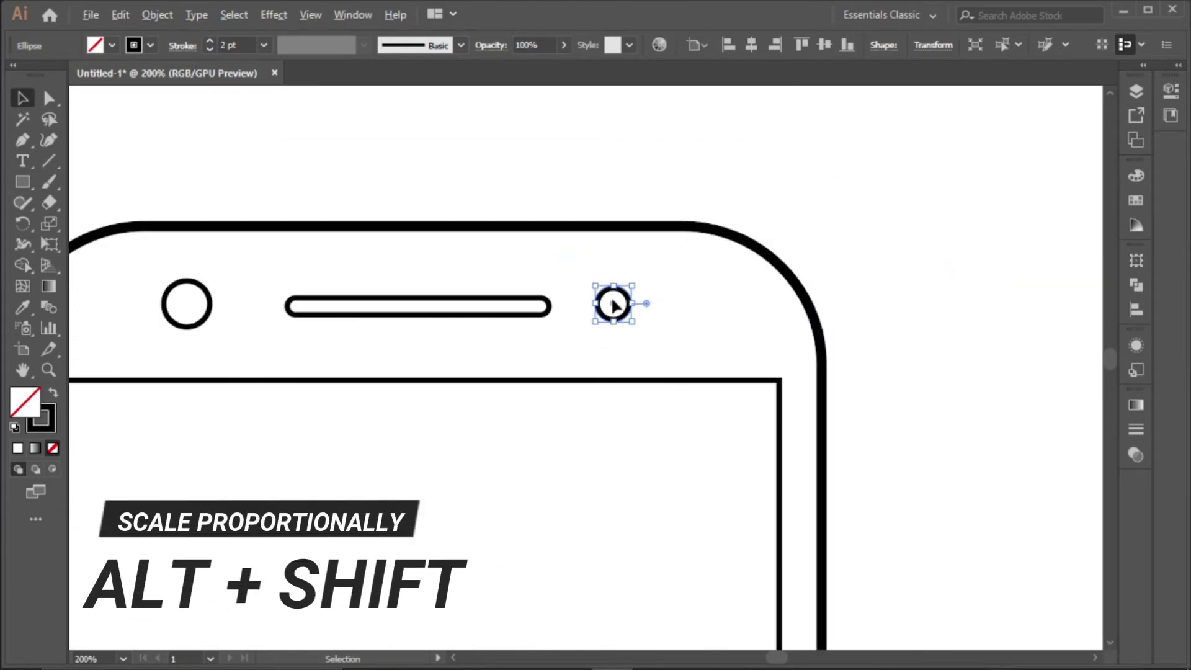
click(645, 201)
scroll(632, 325, up, 4)
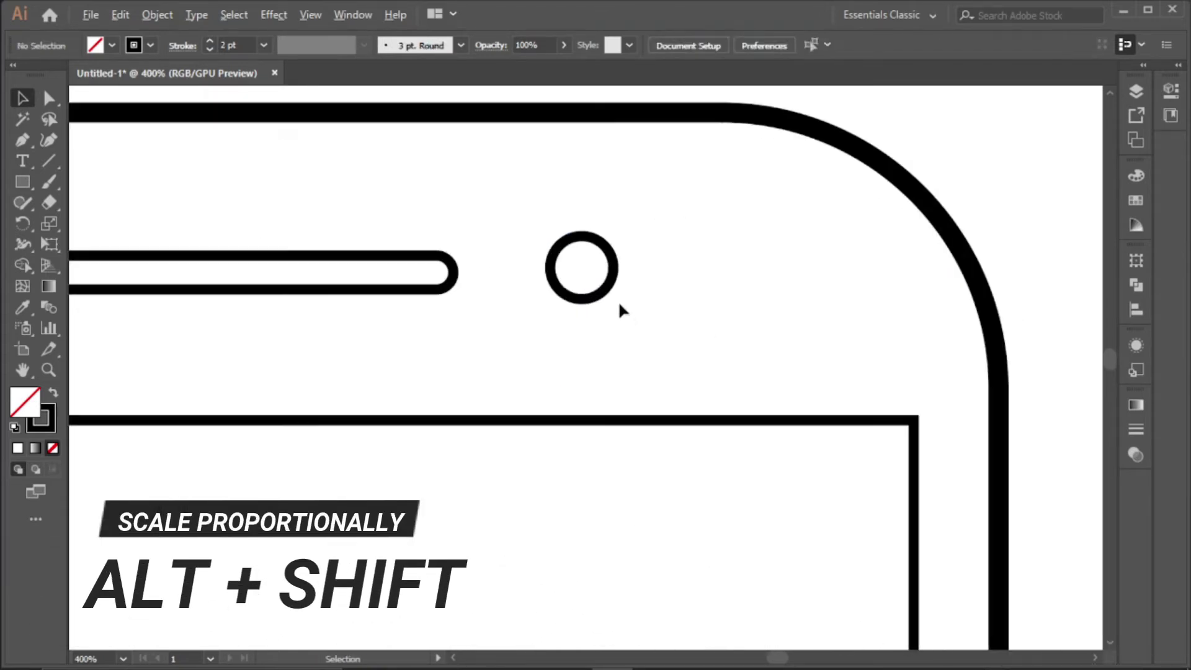
- Copy that circle further right and scale the copy down to an 11 px dot
drag(608, 302, 812, 292)
scroll(792, 279, down, 3)
scroll(793, 280, up, 2)
scroll(794, 280, up, 1)
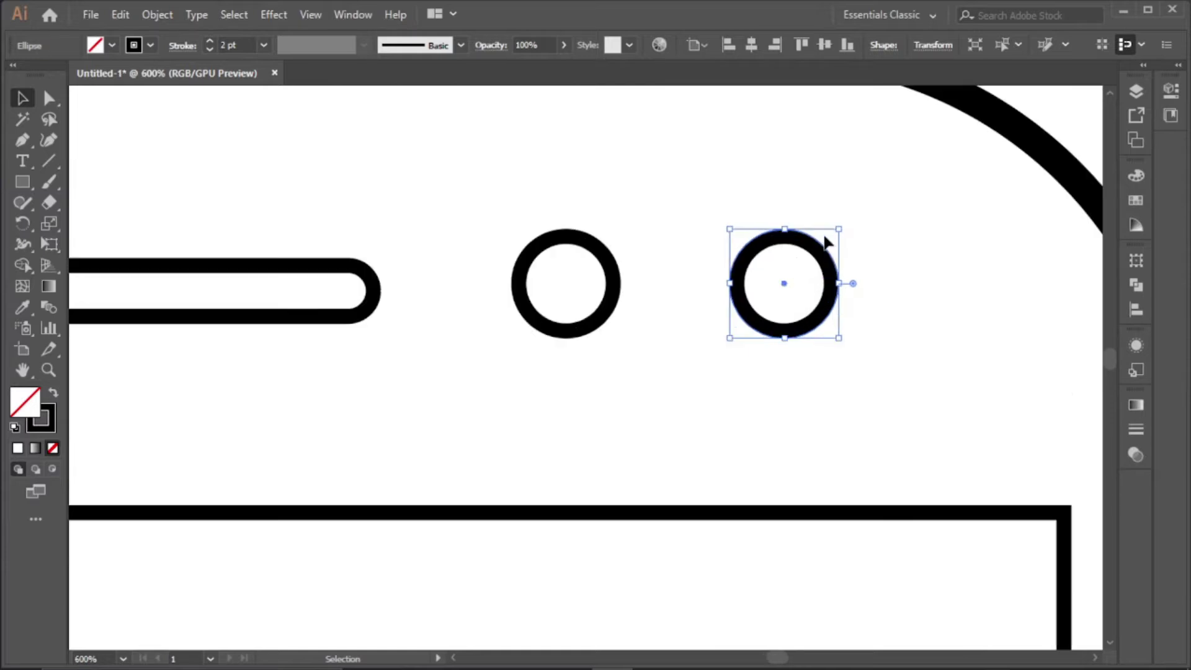
drag(838, 229, 817, 250)
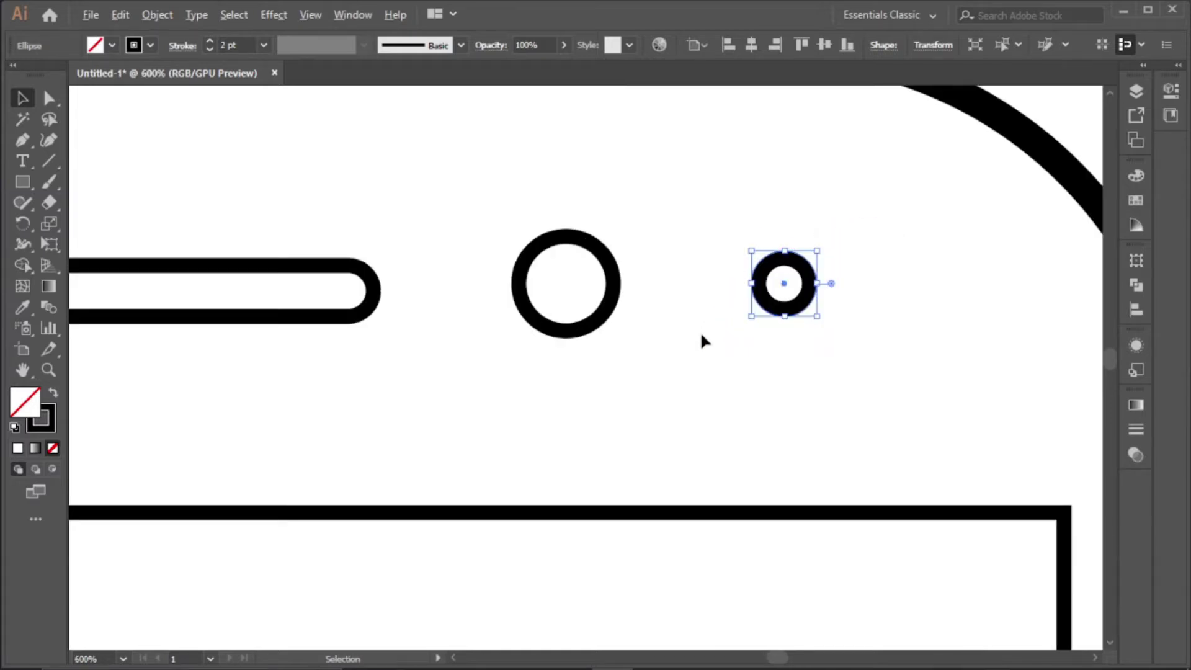
scroll(701, 334, down, 4)
scroll(633, 434, down, 1)
click(859, 423)
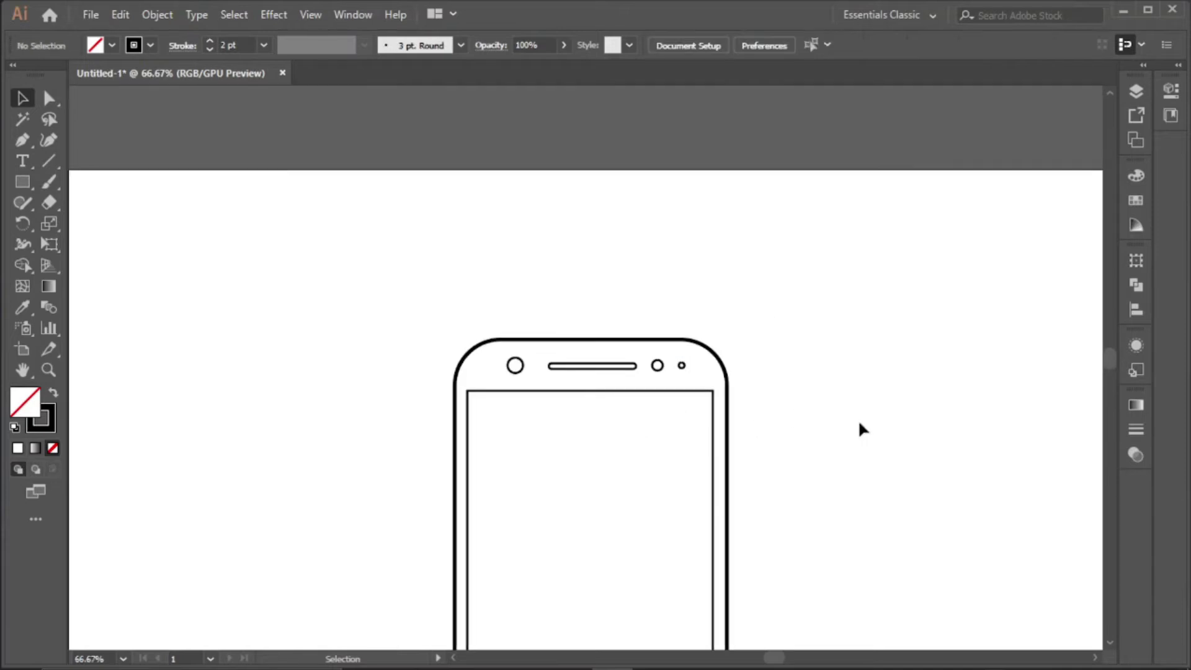
scroll(569, 397, up, 4)
scroll(282, 242, down, 3)
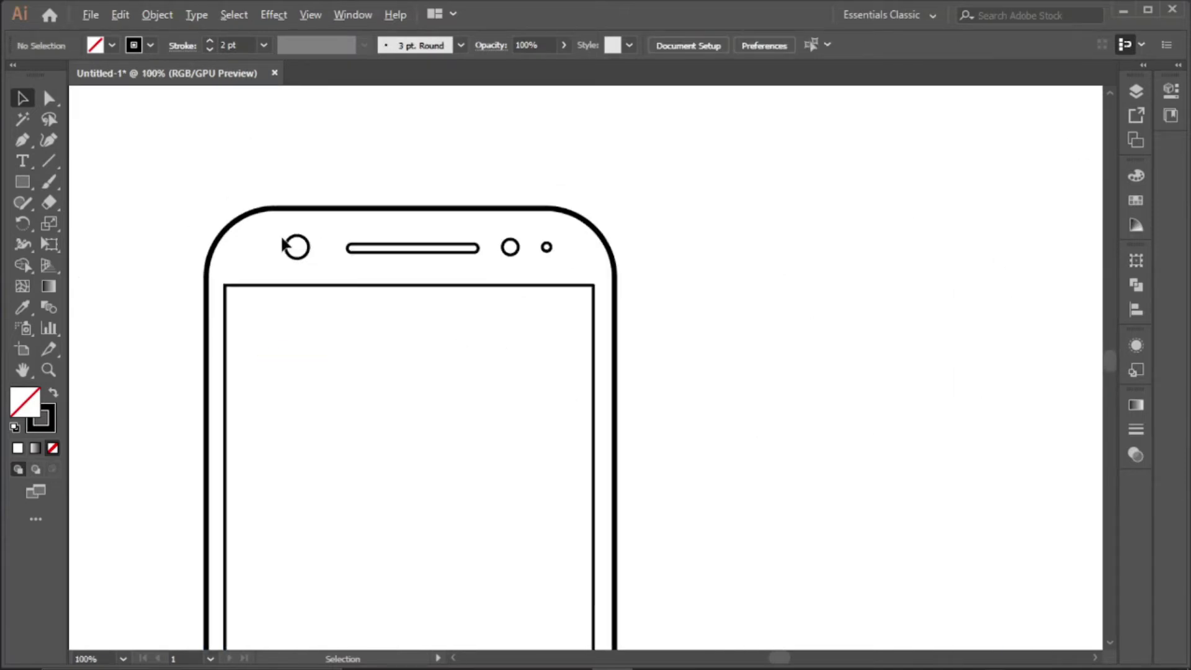
- Select the camera circles and speaker bar and nudge them left to centre across the top
drag(554, 260, 282, 233)
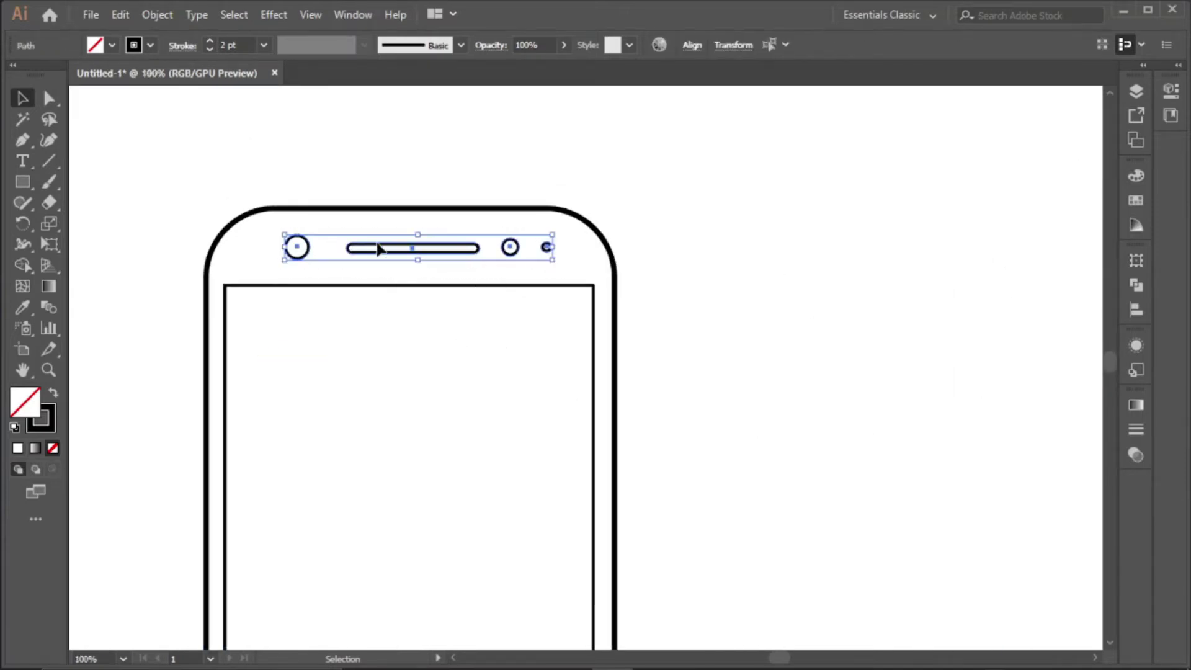
scroll(344, 251, up, 2)
key(Left)
key(Left)
key(Left)
key(Left)
key(Left)
key(Left)
key(Left)
key(Left)
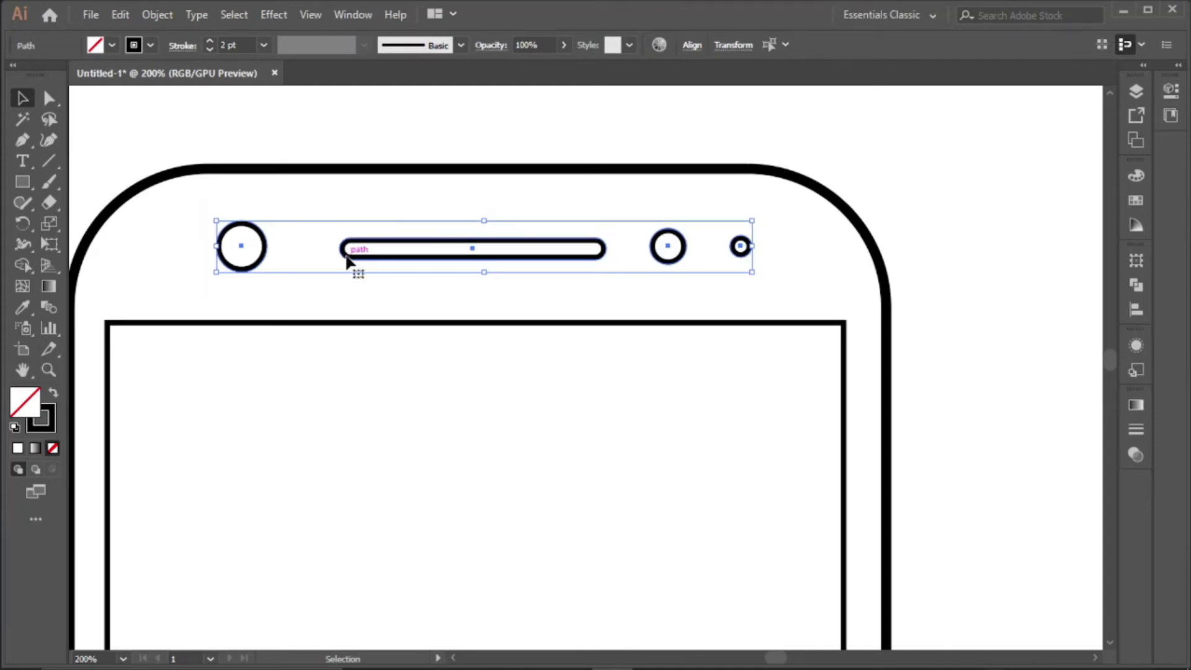
scroll(683, 354, down, 1)
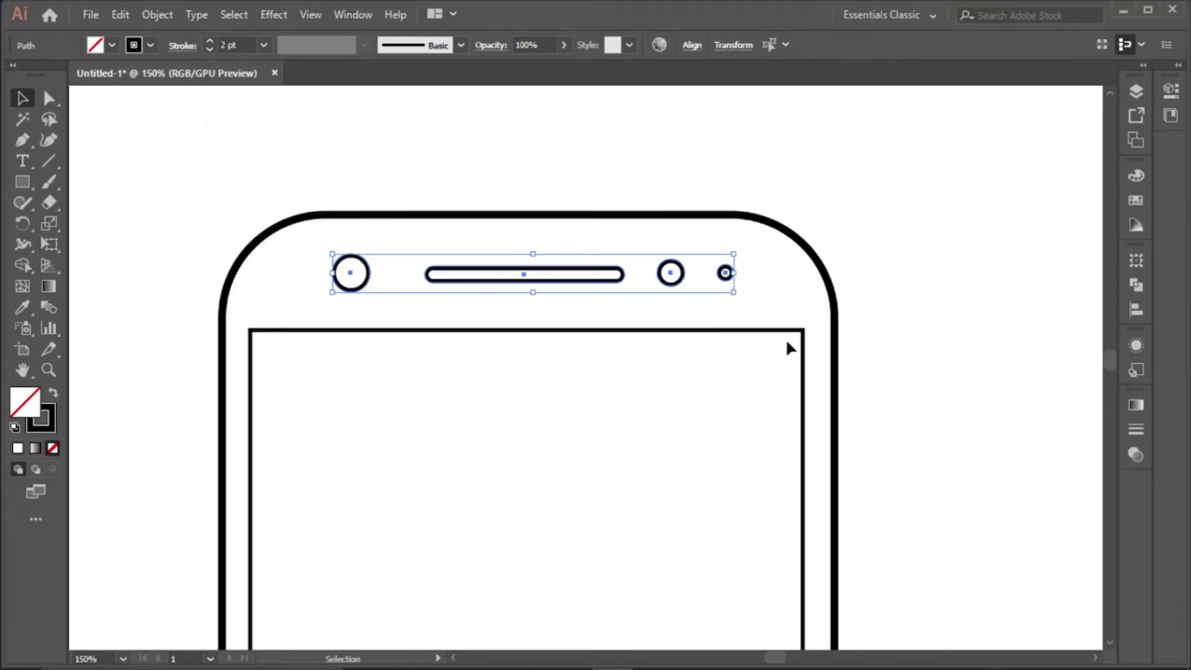
click(887, 347)
scroll(630, 410, down, 3)
scroll(604, 401, down, 3)
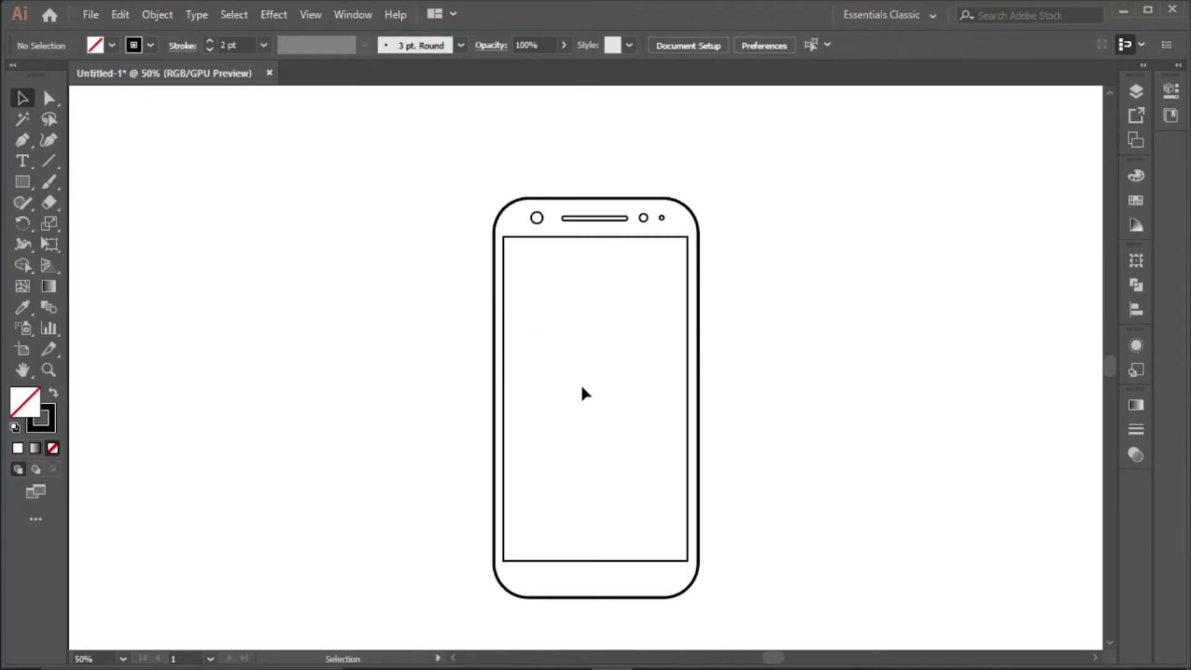
scroll(610, 455, down, 1)
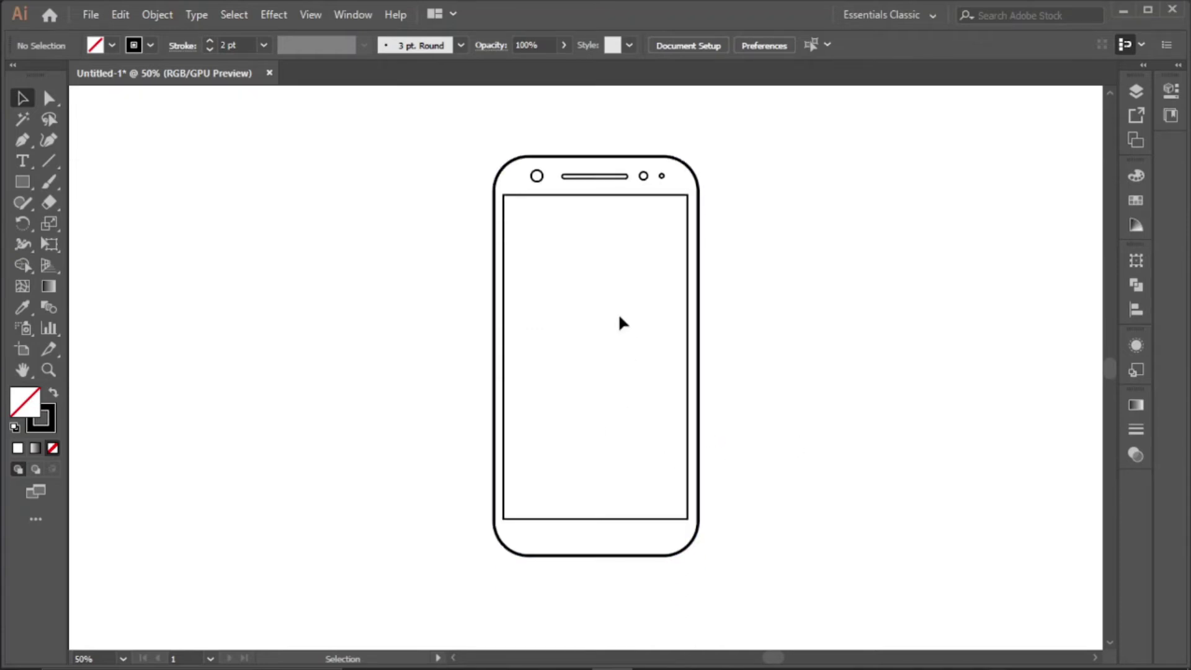
scroll(612, 307, down, 1)
- Rename Layer 1 to 'outline' in the Layers panel
click(1135, 92)
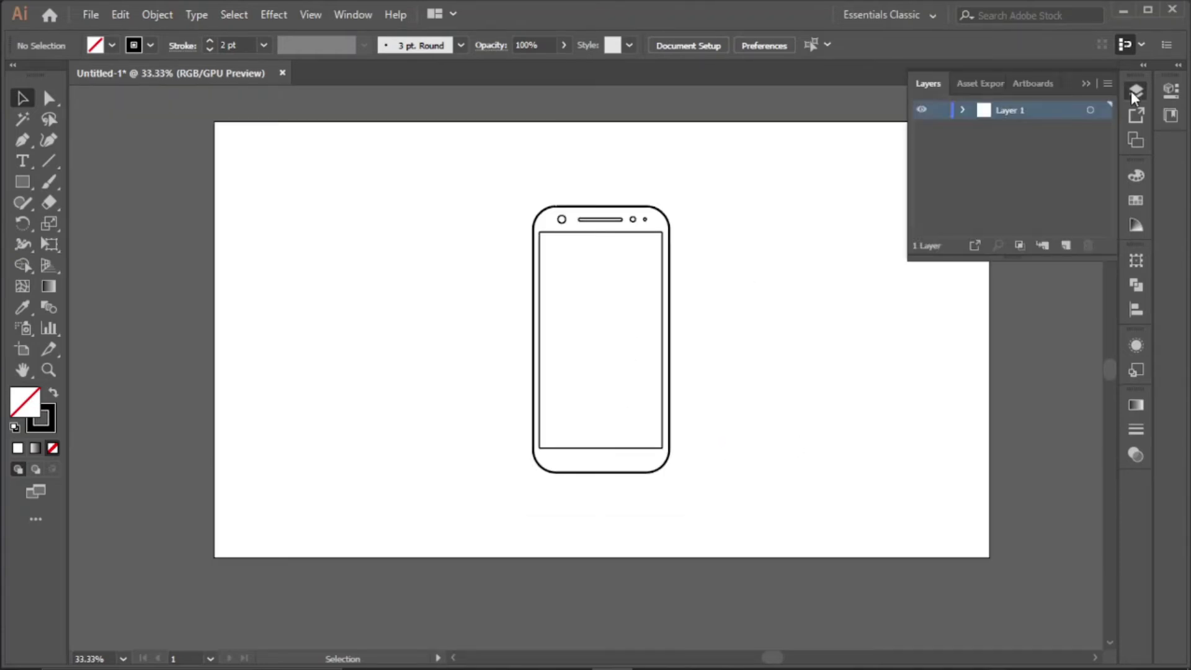
double_click(1007, 110)
drag(1034, 107, 994, 110)
text(outline)
key(Return)
scroll(571, 295, up, 1)
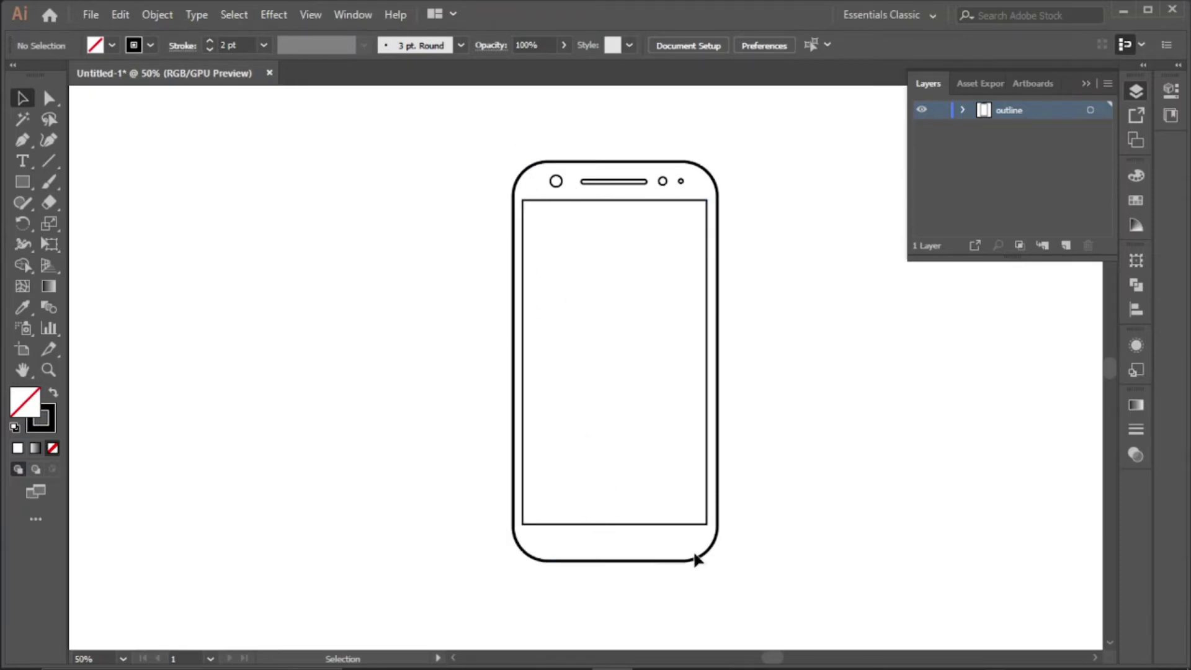
- Add a new layer named 'color' and move it below outline
click(1066, 248)
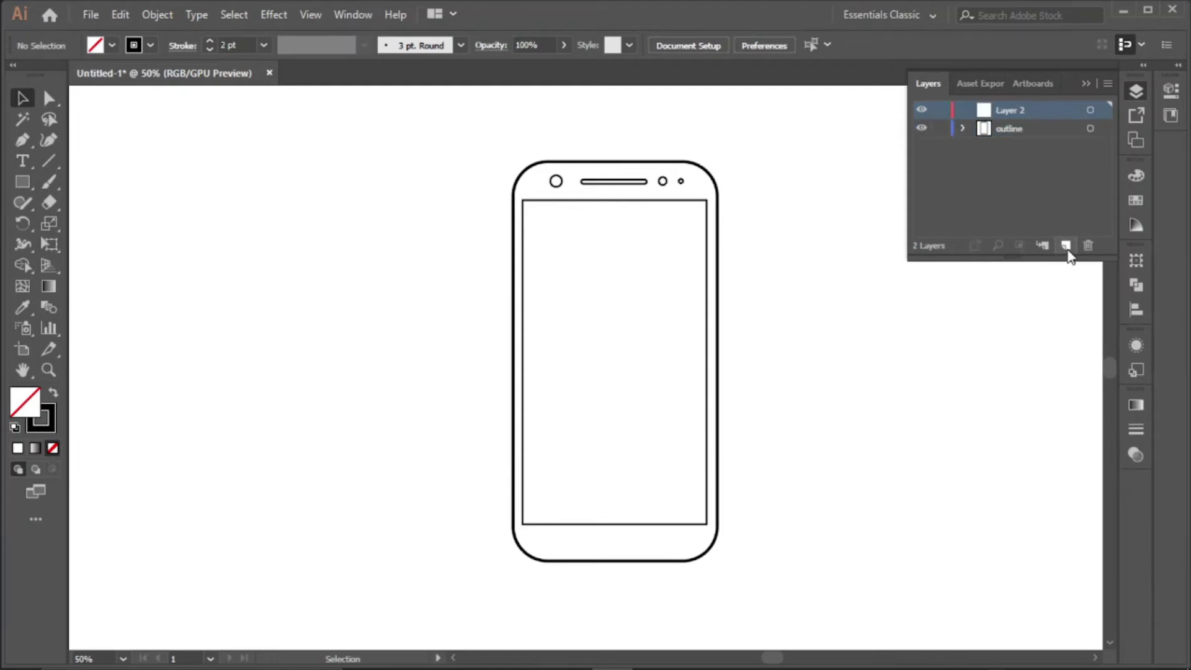
double_click(1012, 110)
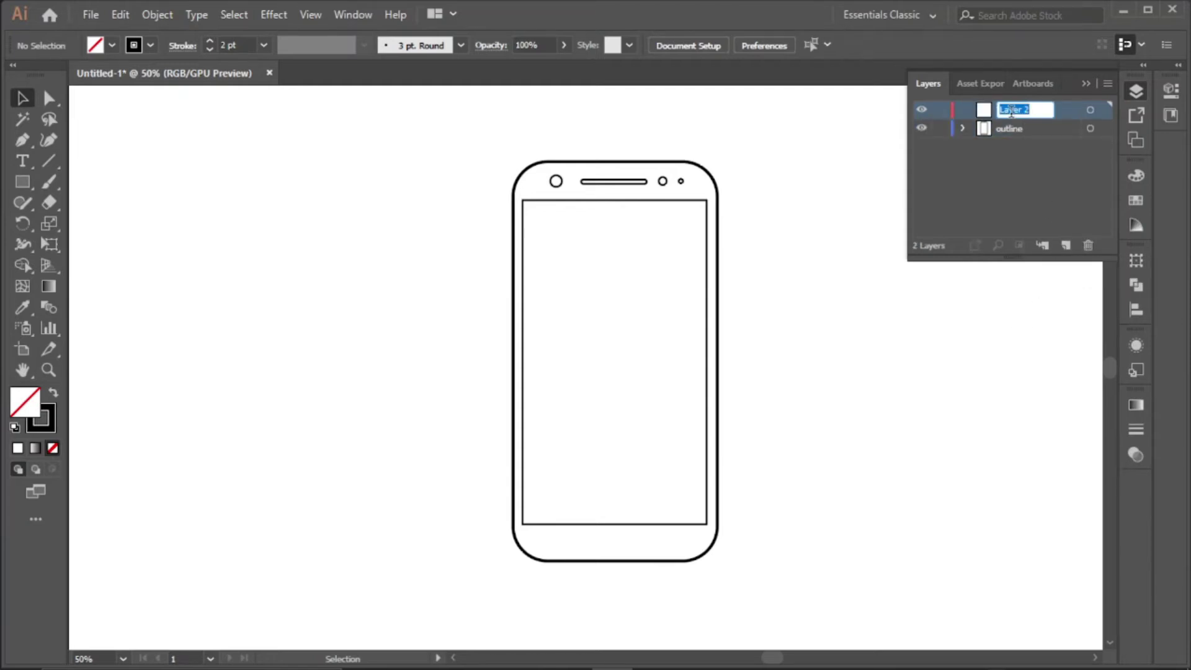
text(color)
drag(1007, 110, 1008, 142)
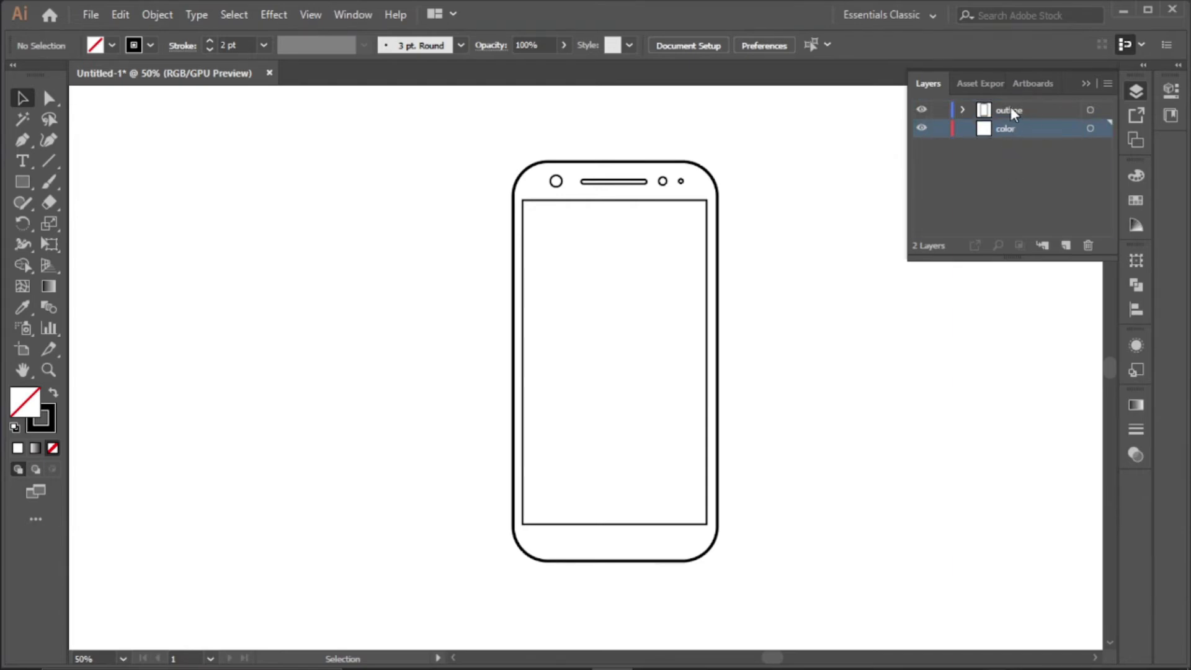
click(1008, 110)
- Select the phone body, screen, camera circles, speaker slot and sensor dot together
mouse_move(527, 194)
mouse_down()
mouse_move(529, 212)
mouse_move(527, 202)
mouse_up()
scroll(528, 203, up, 1)
click(514, 213)
shift+click(532, 199)
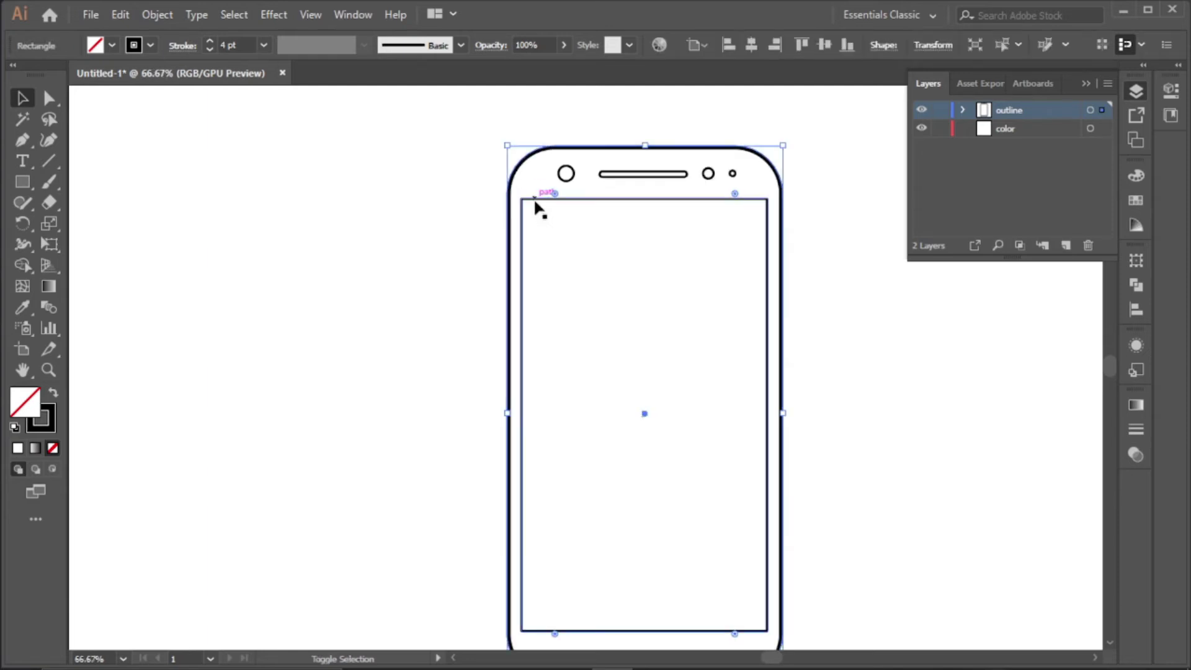
shift+click(564, 174)
shift+click(612, 176)
shift+click(708, 174)
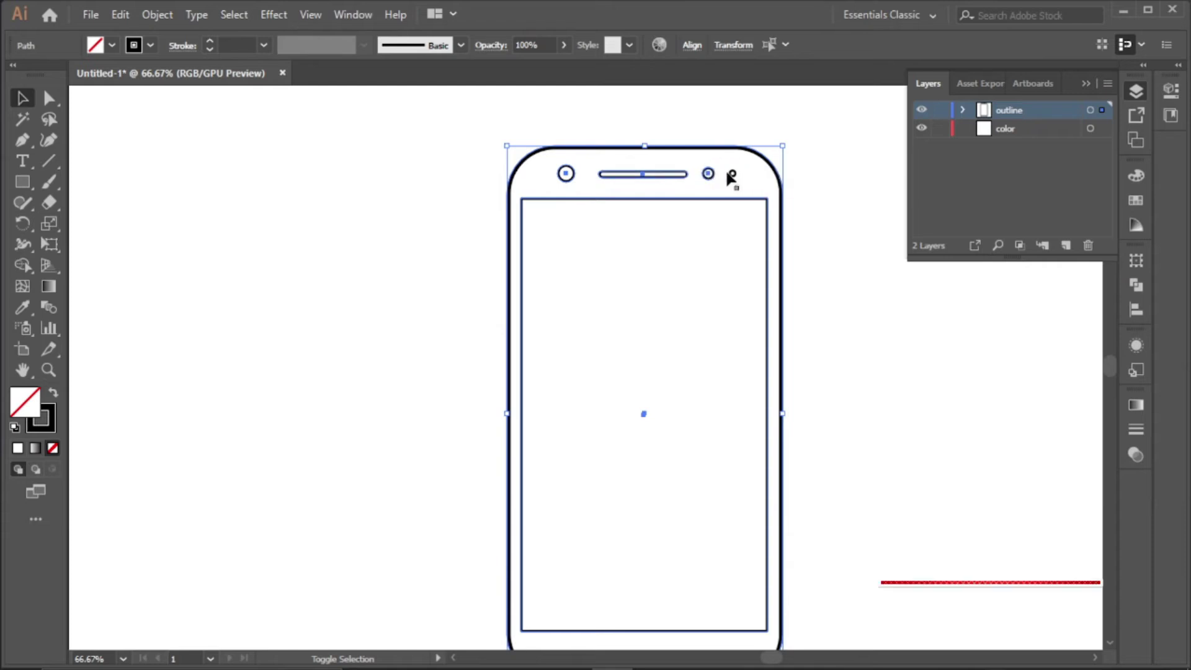
shift+click(731, 175)
key(ctrl+minus)
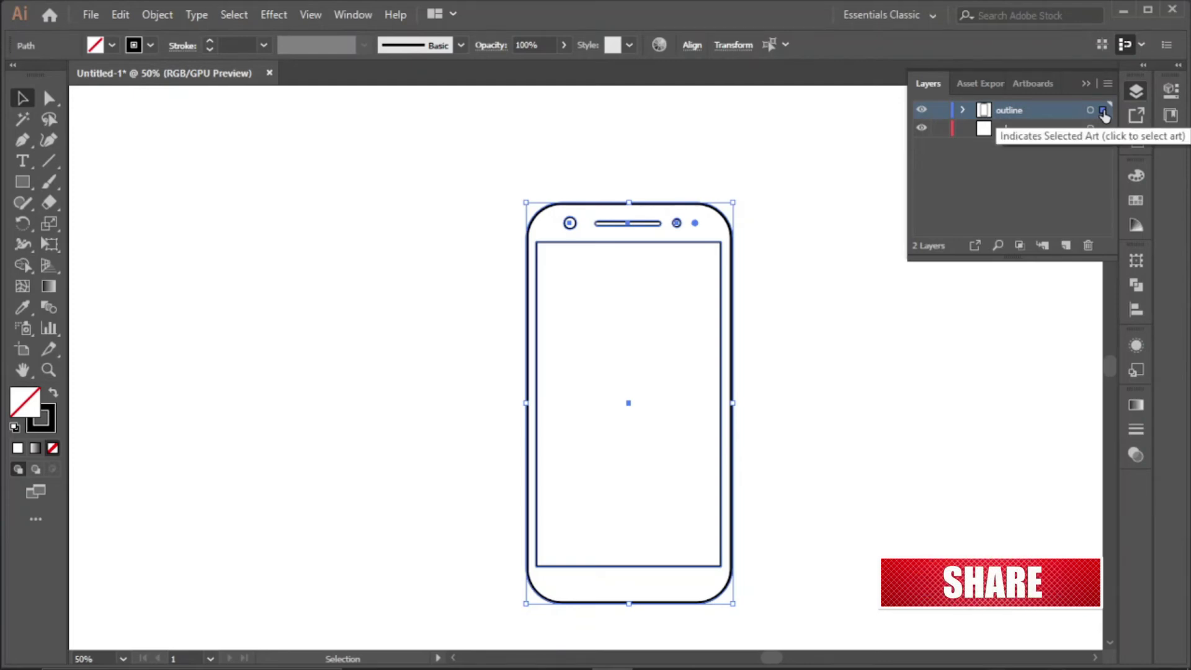
- Alt-drag the selection onto the color layer to duplicate the phone, then open the Color panel
drag(1104, 115, 1104, 133)
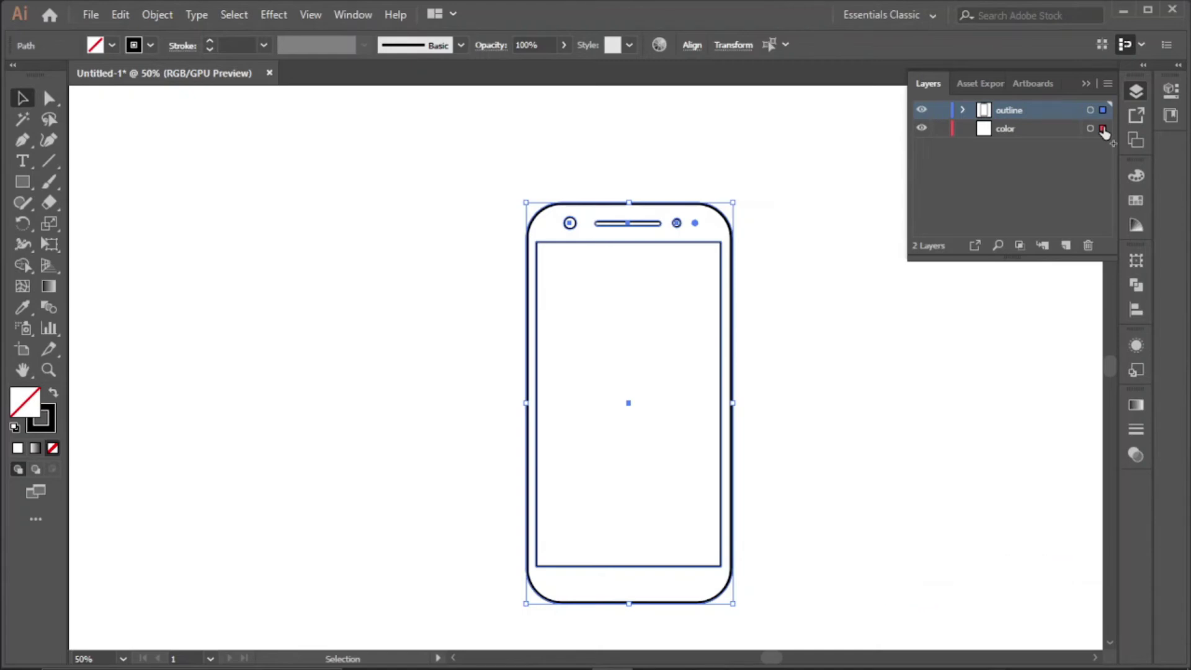
drag(1103, 132, 1103, 131)
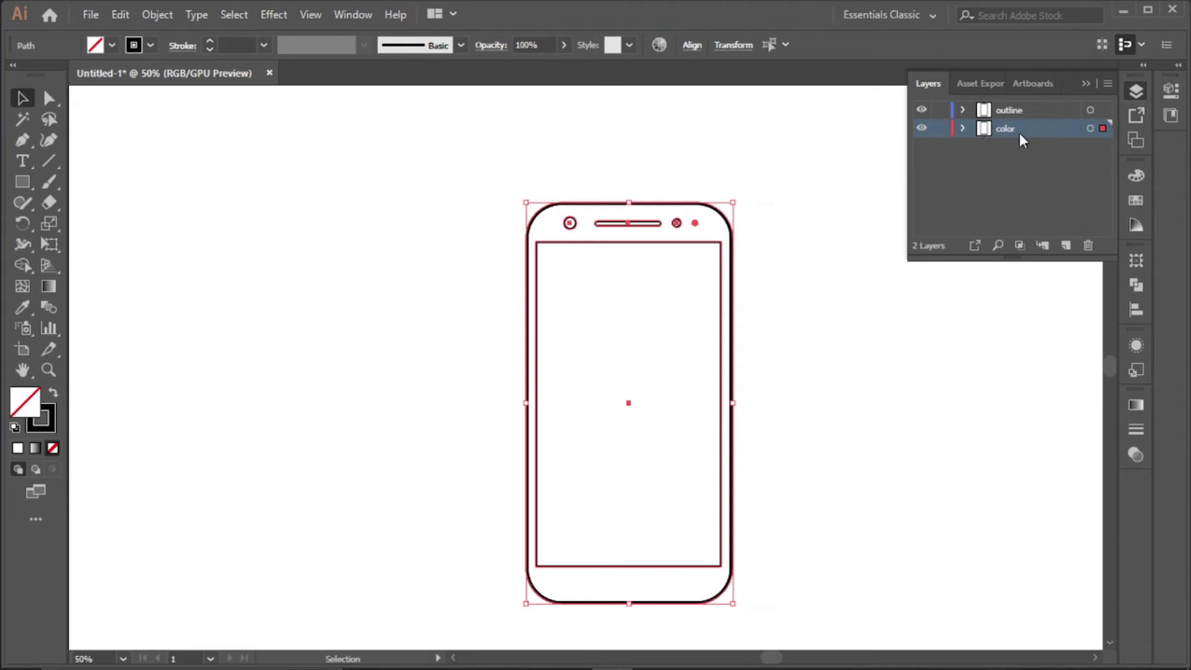
click(1136, 176)
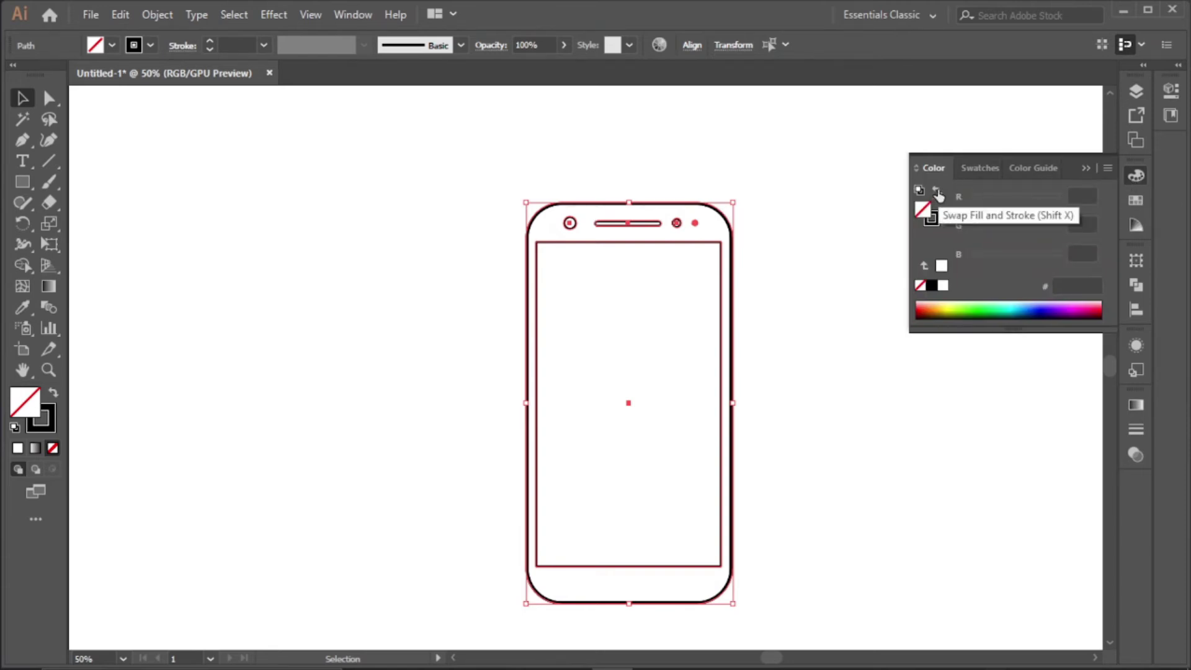
- Turn the phone copy's black outline into a solid black fill
click(937, 193)
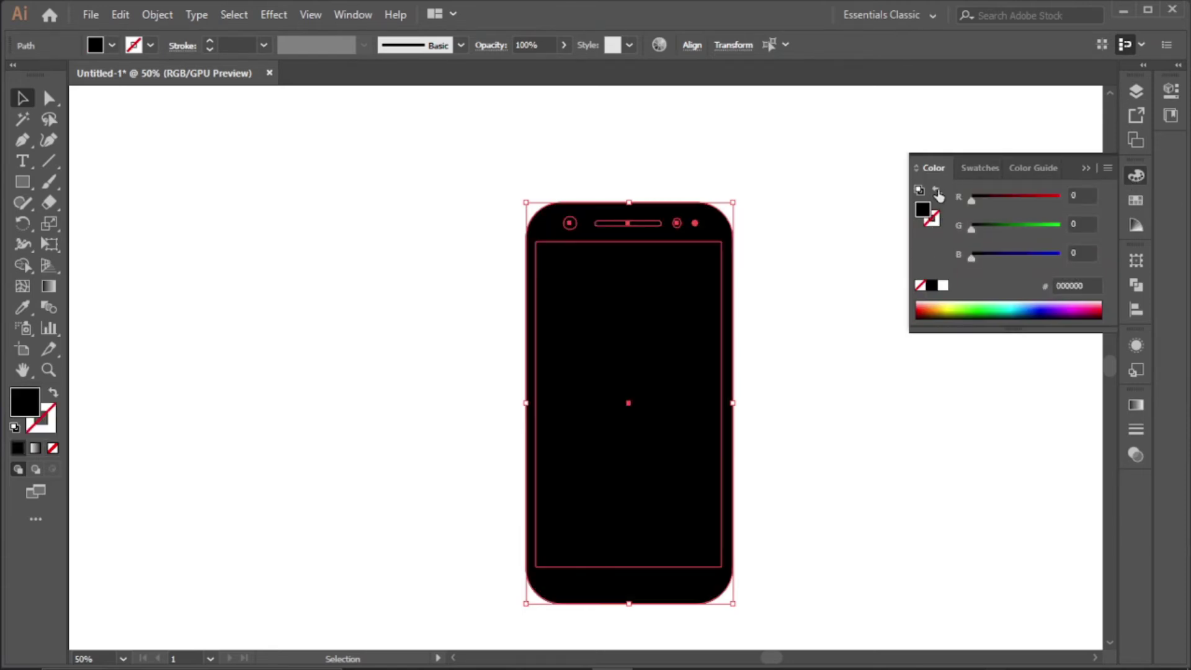
click(1083, 167)
click(887, 333)
- Select the outer phone body rectangle and show the Swatches panel
click(609, 337)
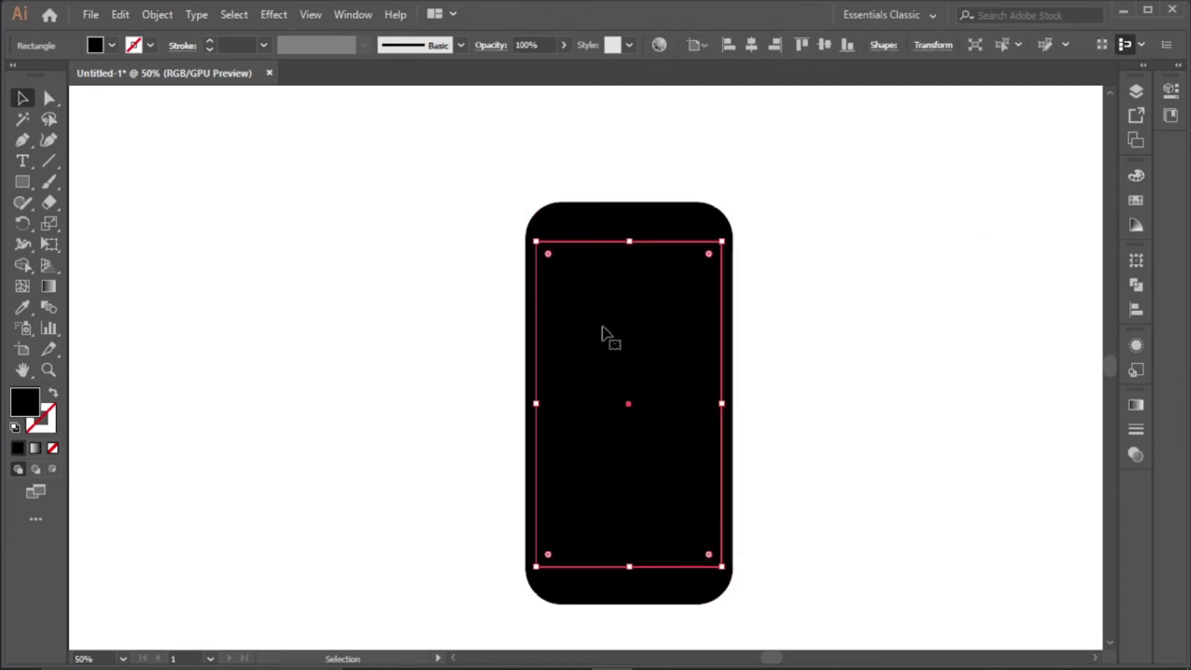
scroll(620, 337, up, 2)
click(470, 123)
scroll(603, 271, down, 1)
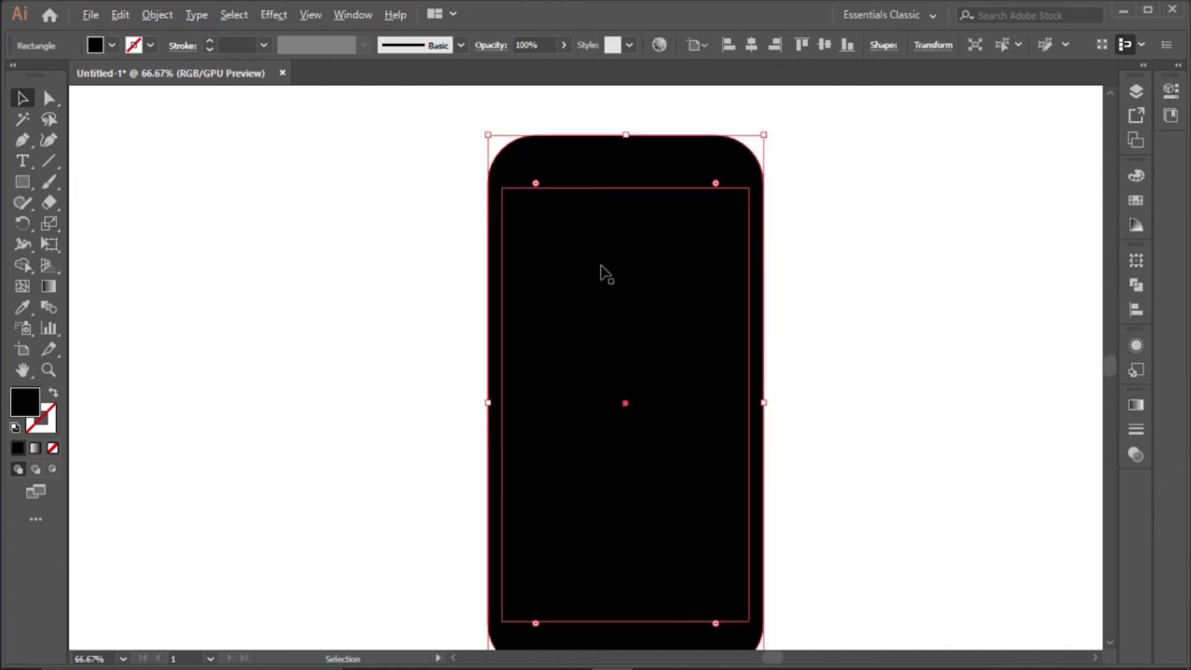
click(1136, 202)
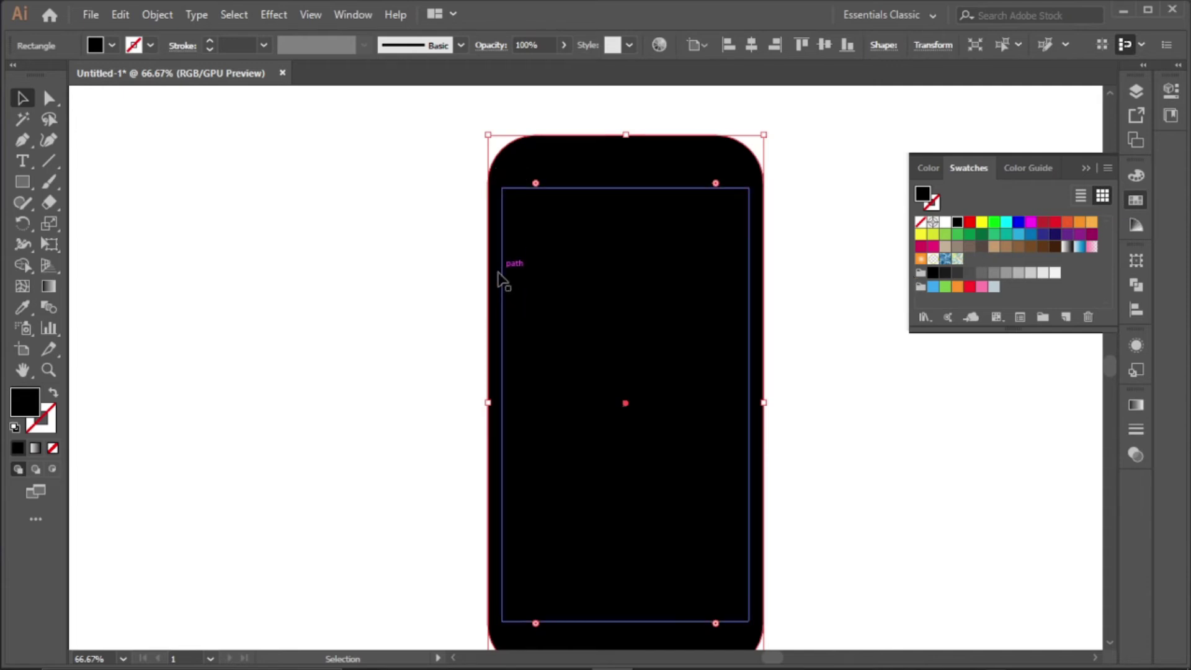
- Fill the phone body dark grey and the inner screen light grey
click(969, 276)
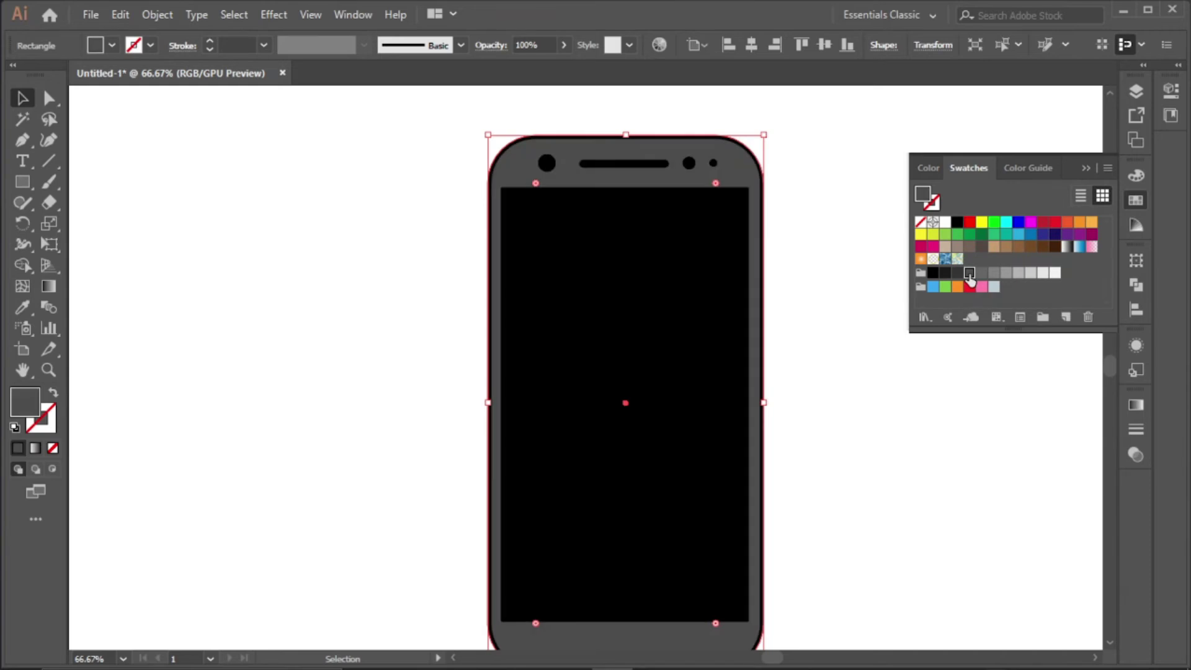
click(588, 268)
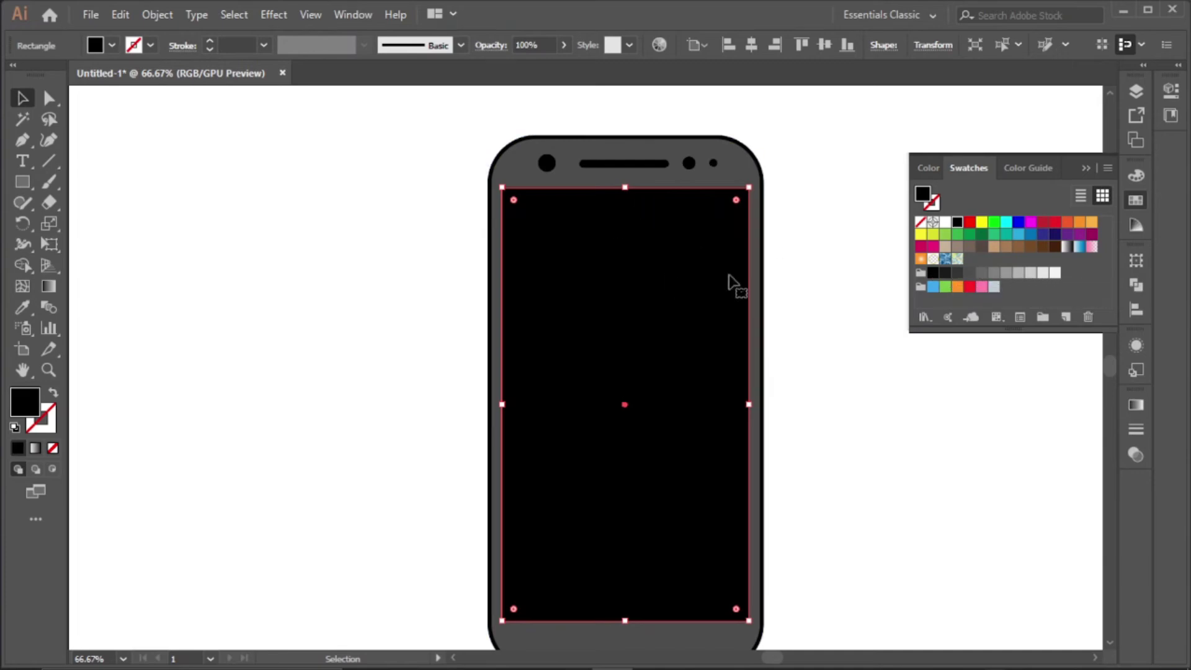
click(1043, 273)
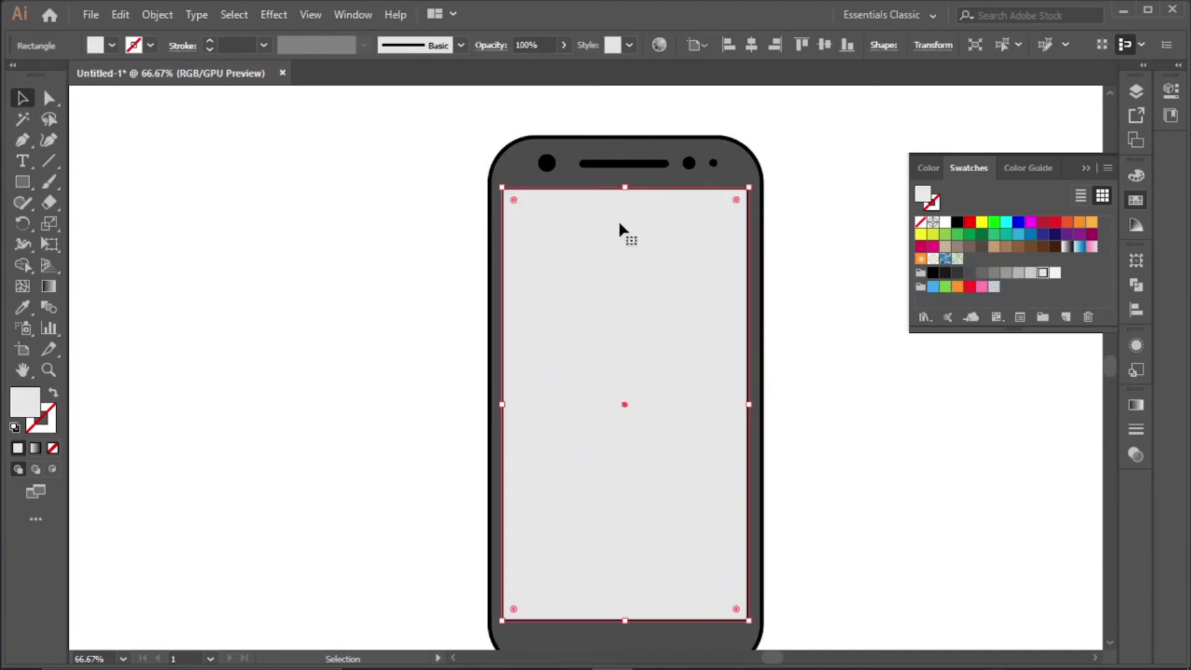
- Fill the camera circle, speaker bar and both right circles mid grey
scroll(546, 163, up, 3)
click(546, 168)
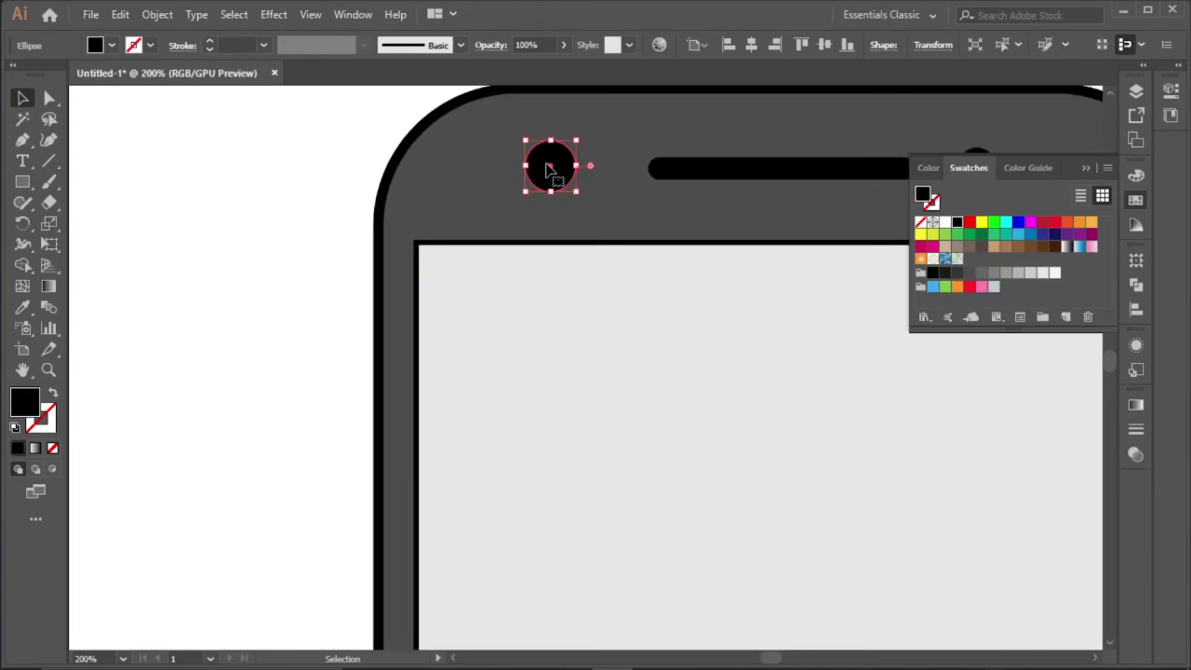
shift+click(696, 173)
drag(697, 173, 521, 207)
shift+click(522, 206)
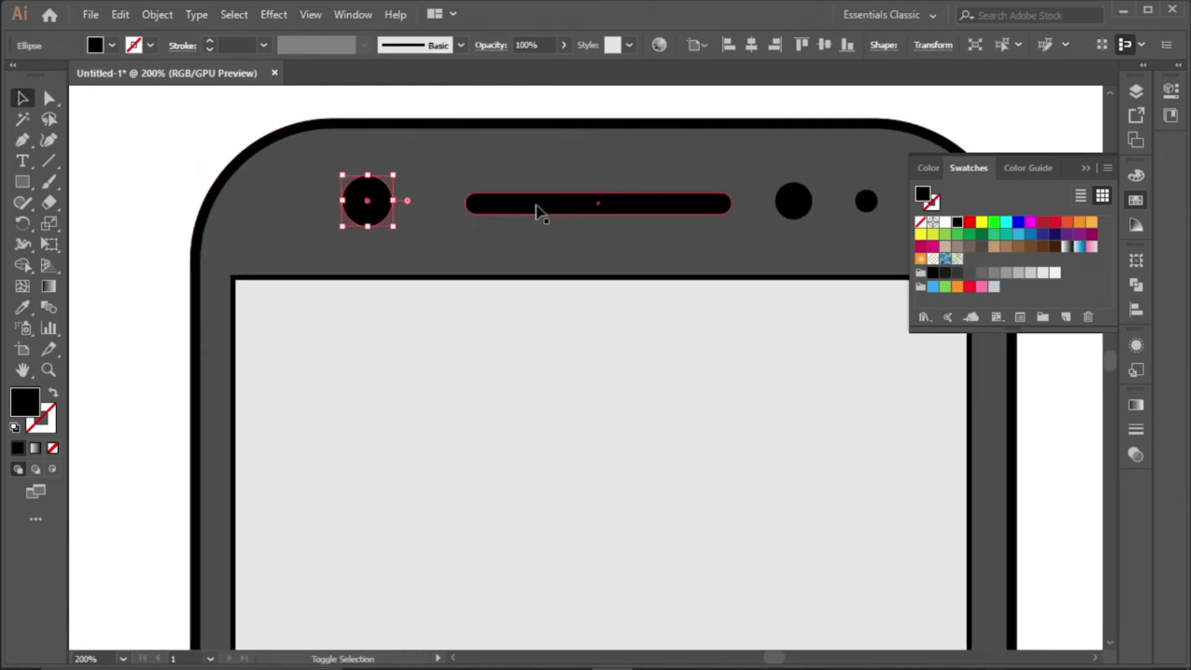
shift+click(537, 205)
shift+click(796, 206)
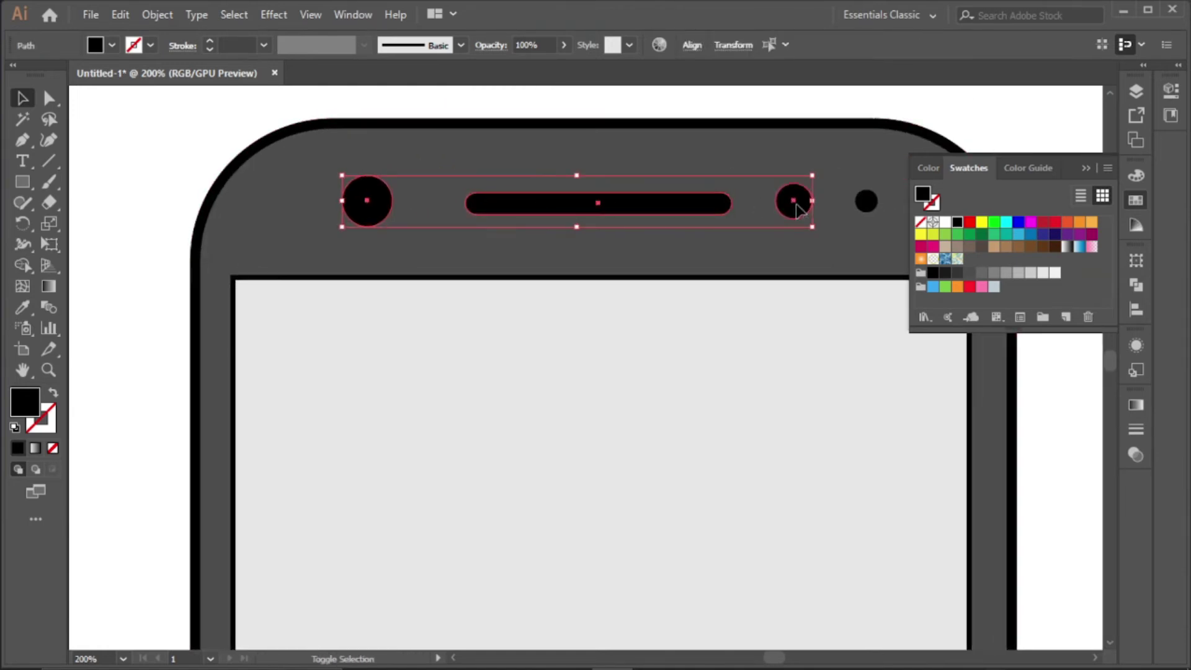
scroll(868, 202, up, 2)
shift+click(868, 201)
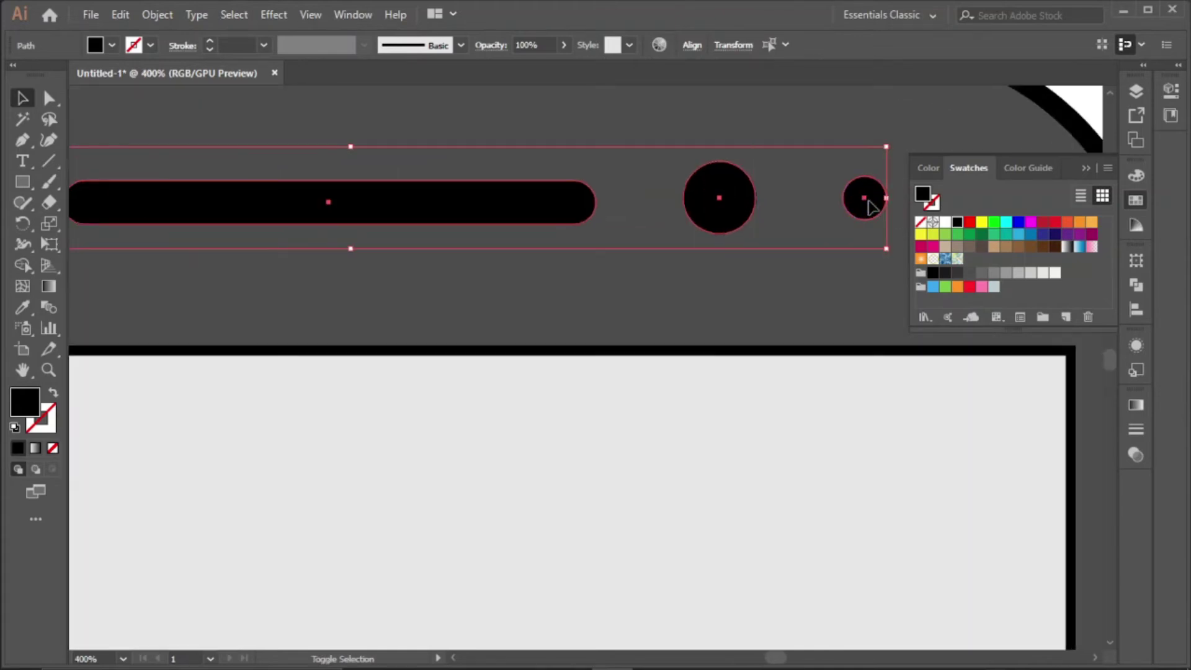
click(994, 274)
- Pan to show the whole phone and deselect the artwork
scroll(901, 333, down, 6)
scroll(806, 362, down, 1)
key(space)
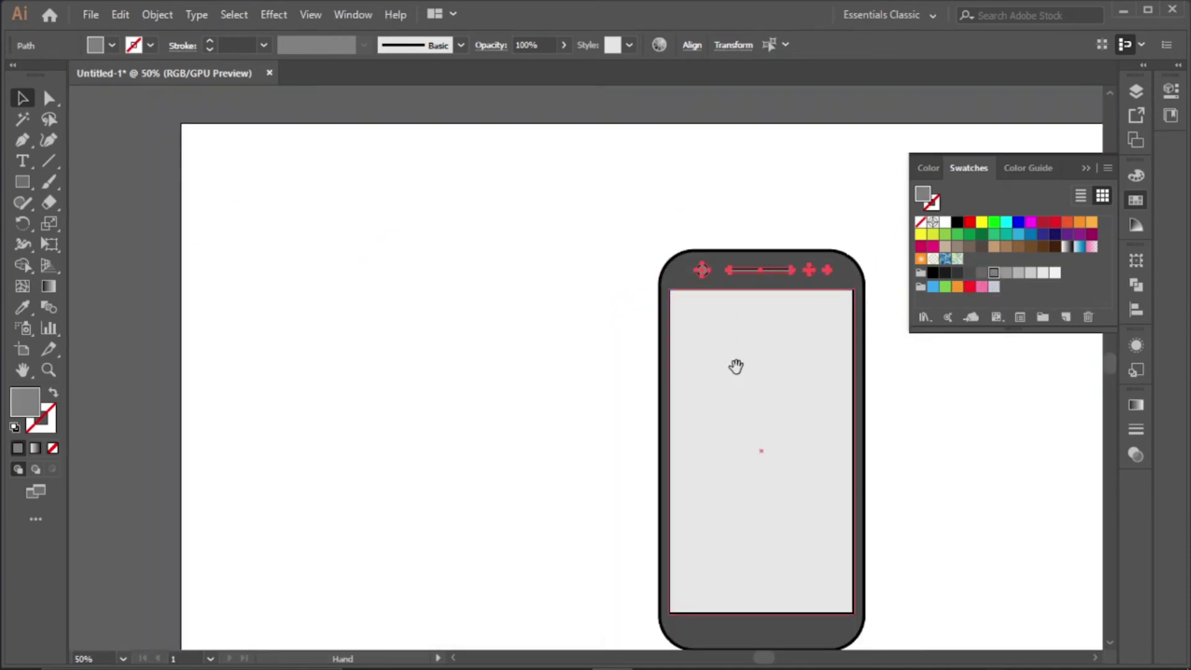
drag(899, 399, 755, 346)
scroll(585, 327, up, 1)
scroll(745, 369, down, 2)
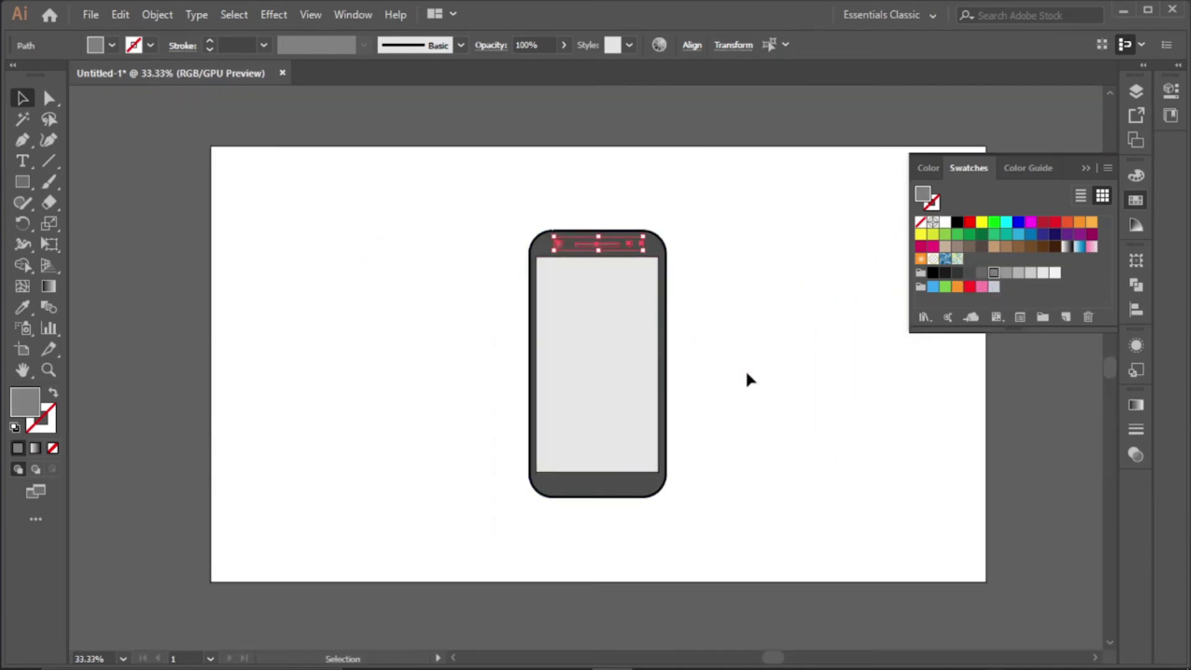
click(746, 370)
scroll(576, 298, up, 2)
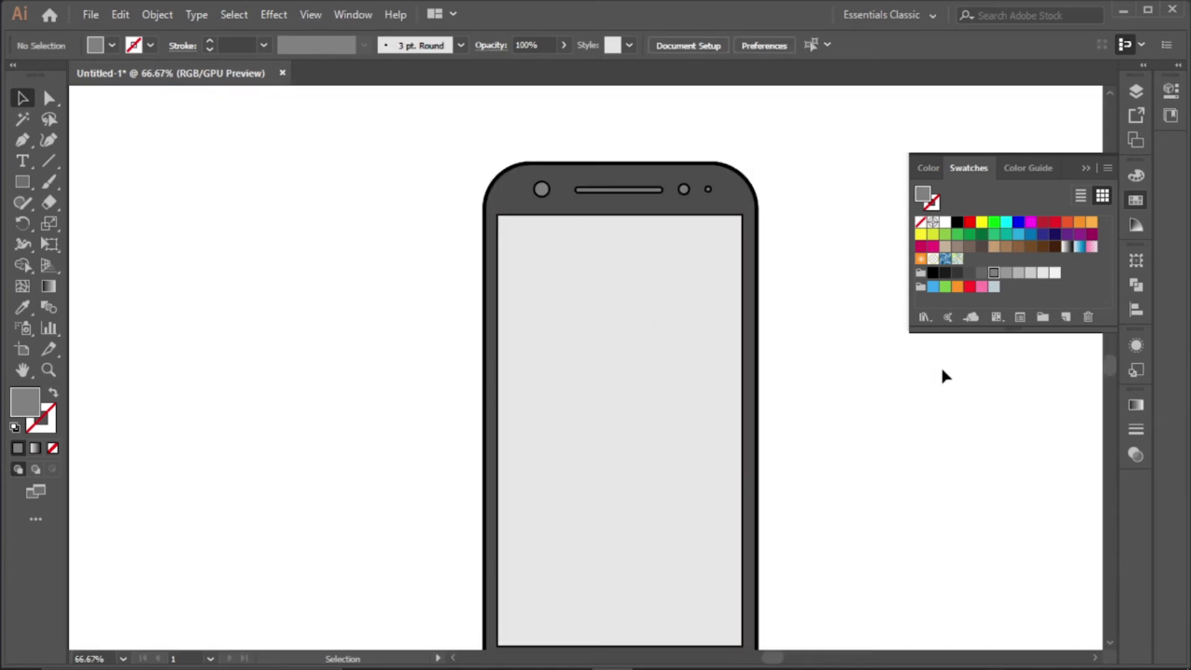
scroll(839, 414, down, 2)
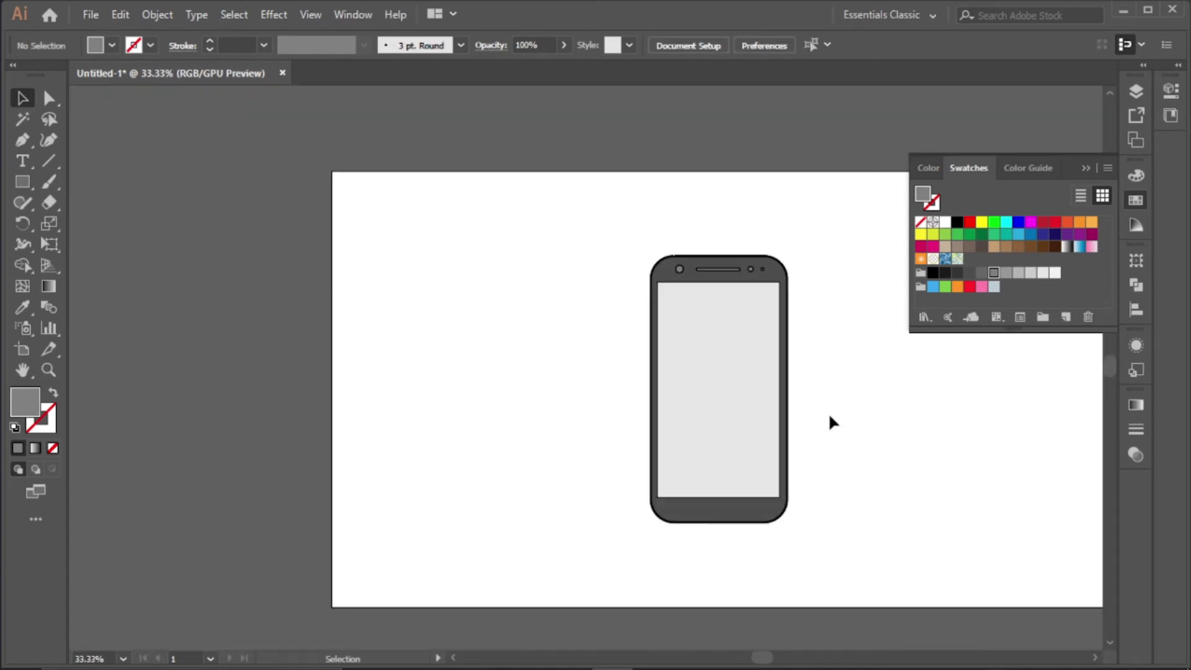
drag(828, 411, 737, 426)
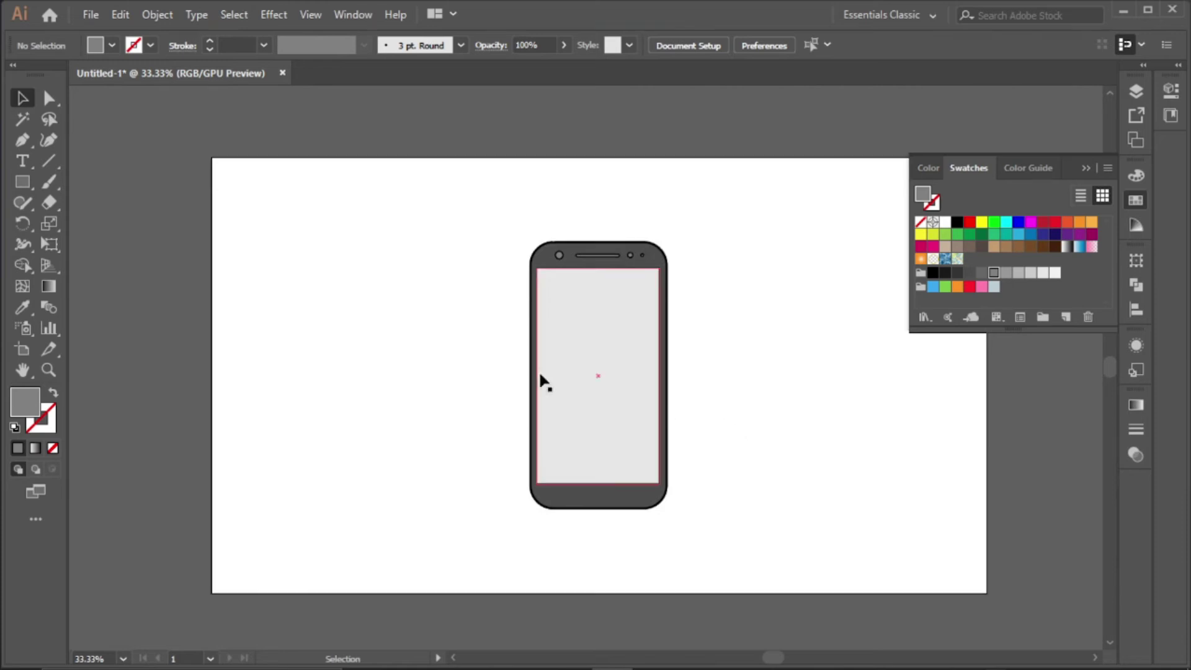
scroll(539, 381, up, 1)
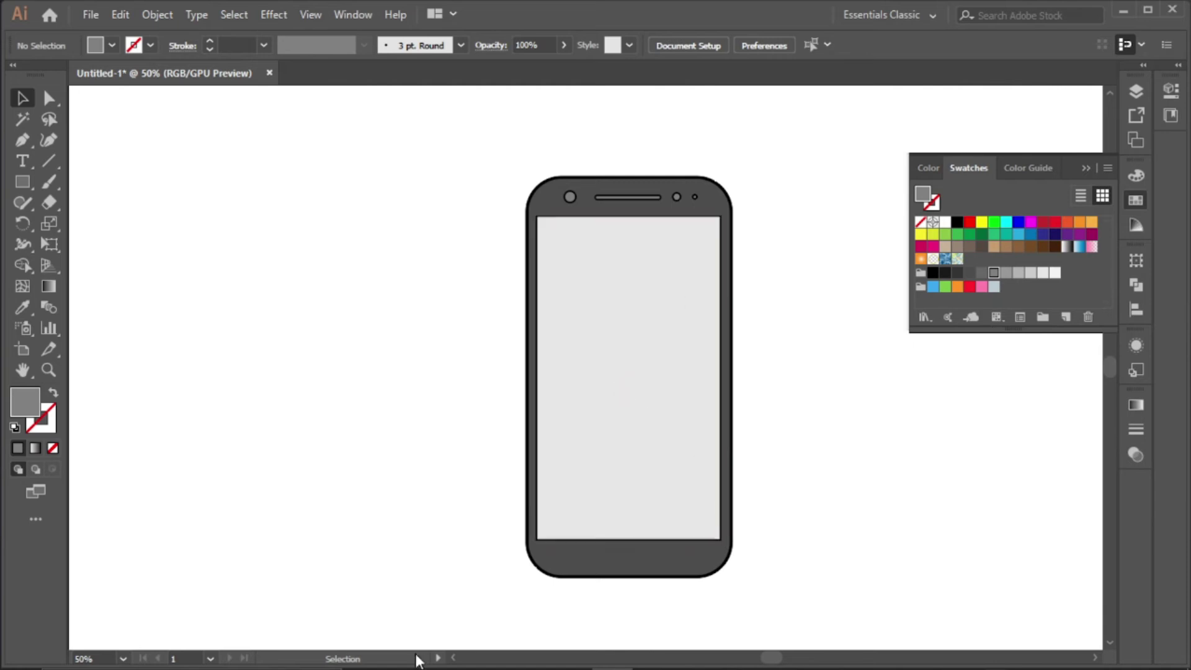
- Add a new layer above the color layer in the Layers panel
click(1085, 168)
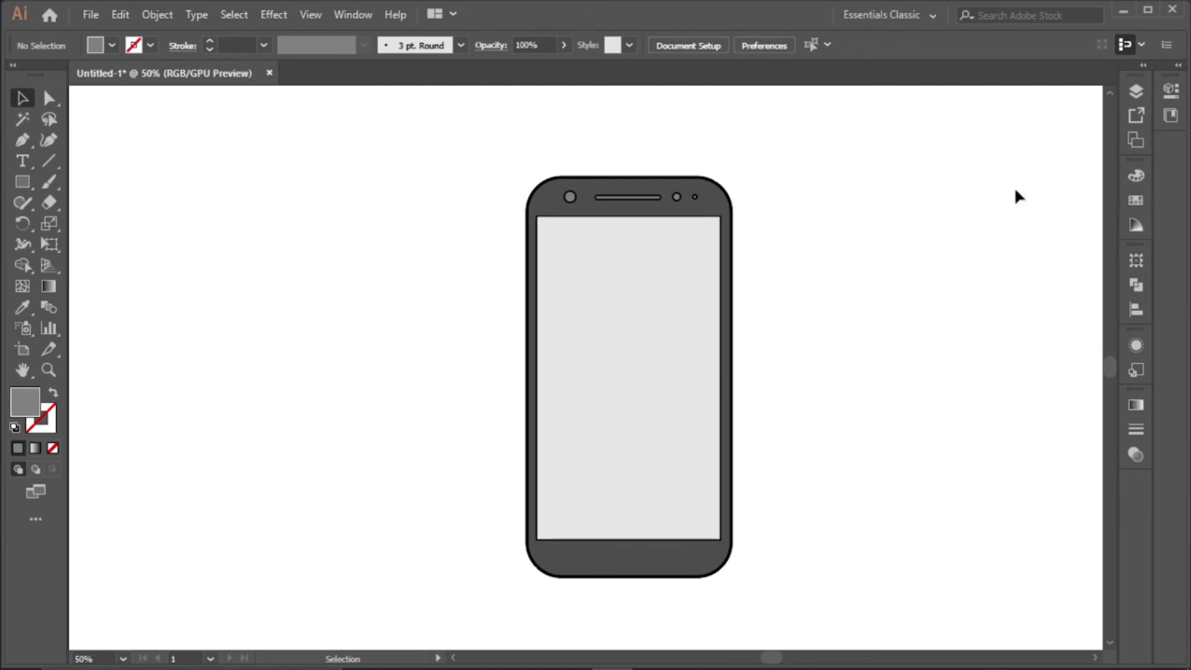
click(1135, 93)
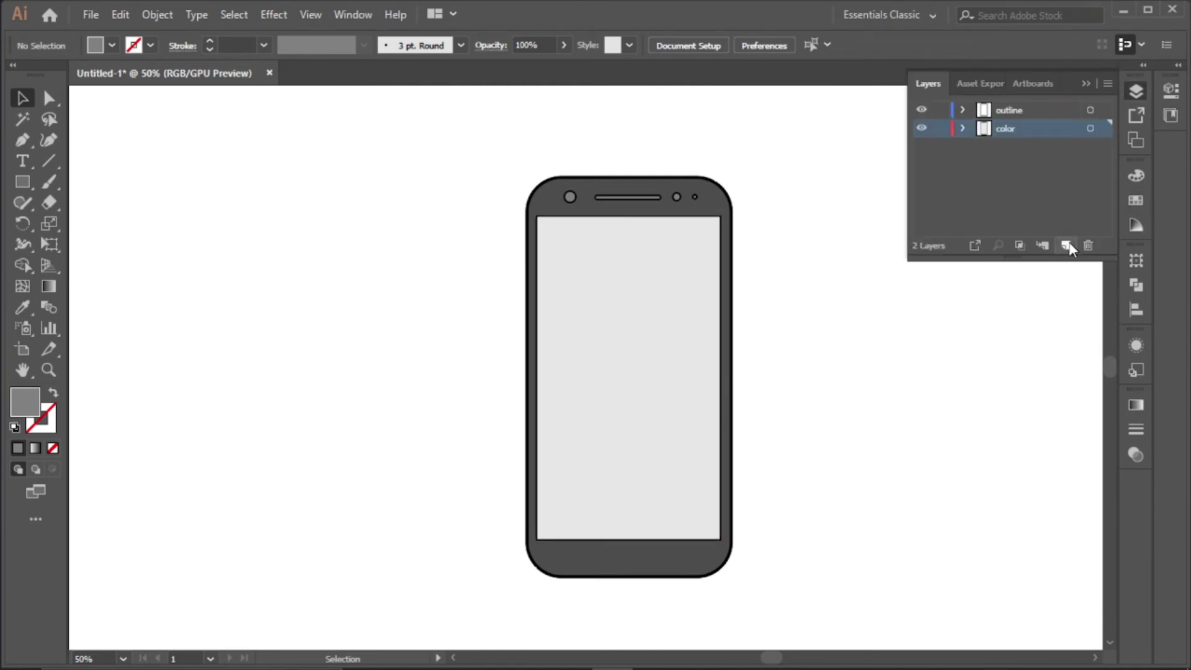
click(1066, 245)
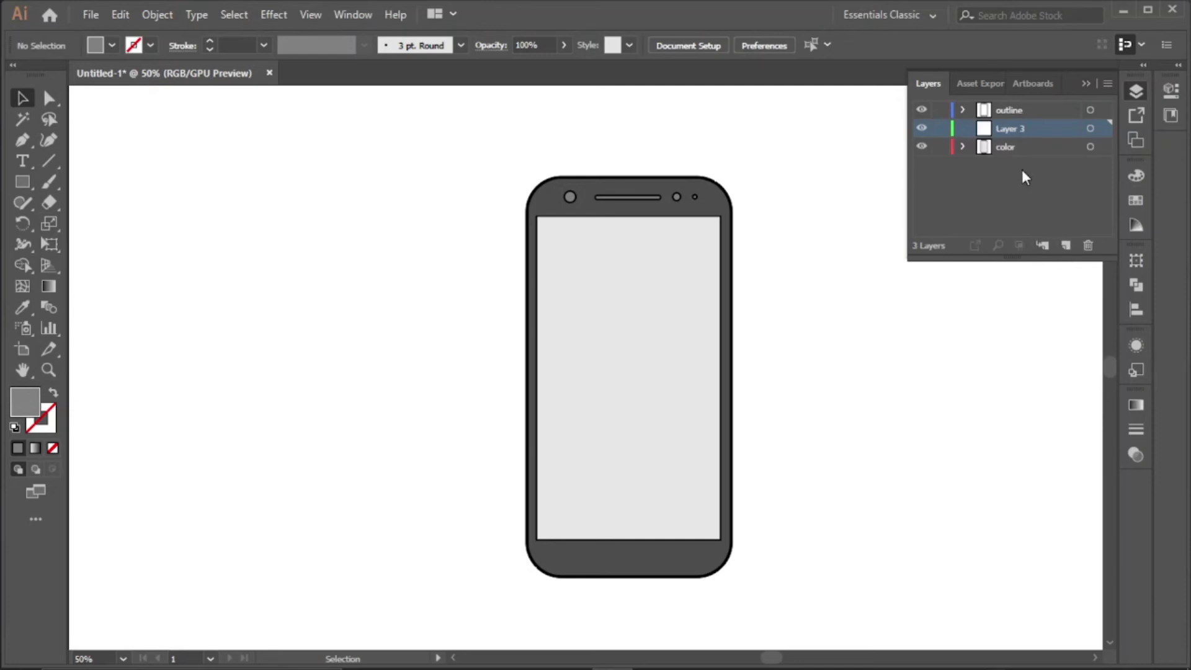
- Name the new layer 'highlight', then rename it to 'shadow'
double_click(1007, 129)
text(highlight)
key(Return)
double_click(1009, 131)
text(sha)
- Draw a grey rectangle over the phone's lower part, then move it right and widen it
click(24, 181)
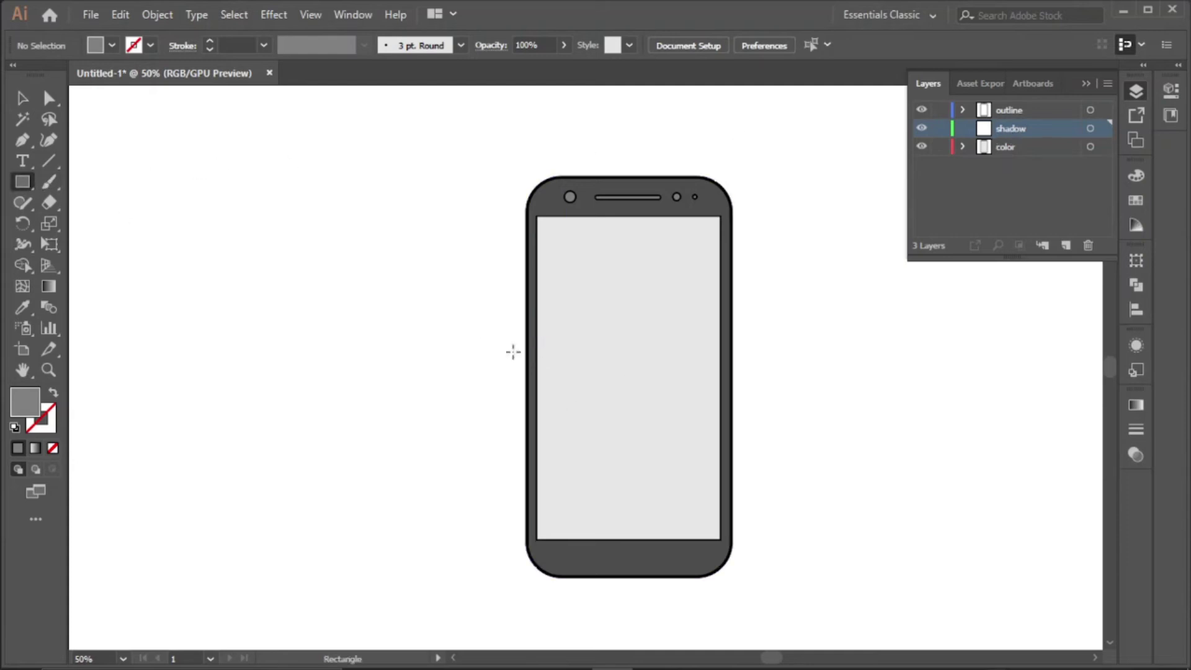
drag(399, 190, 622, 603)
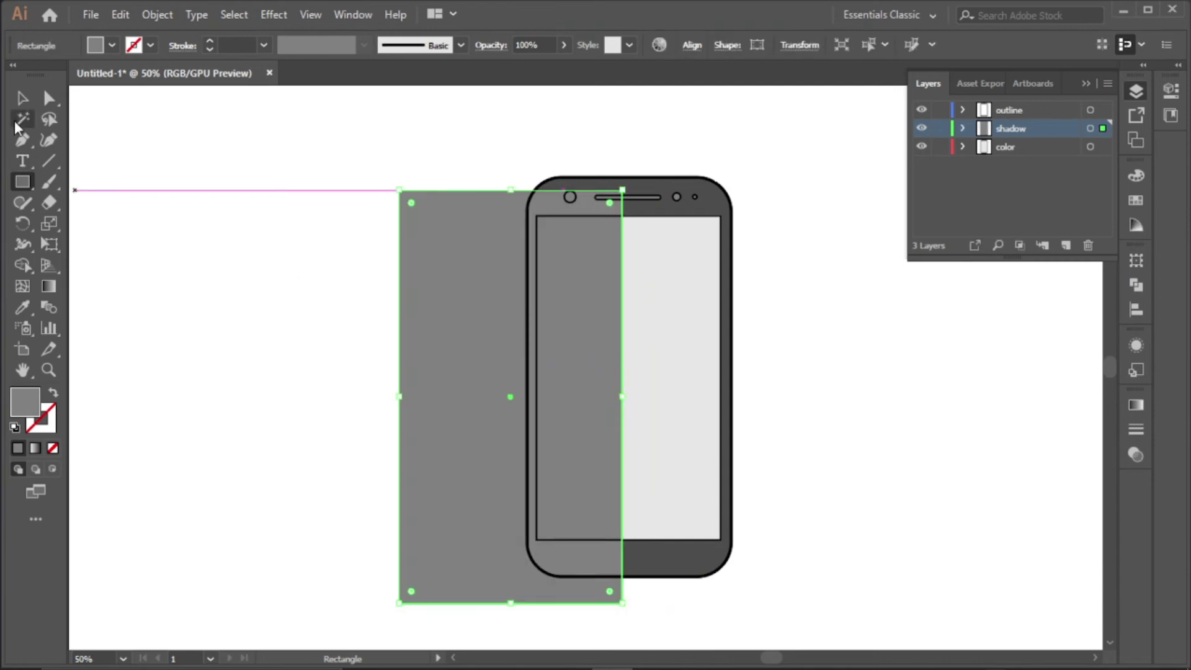
click(22, 98)
scroll(505, 395, down, 2)
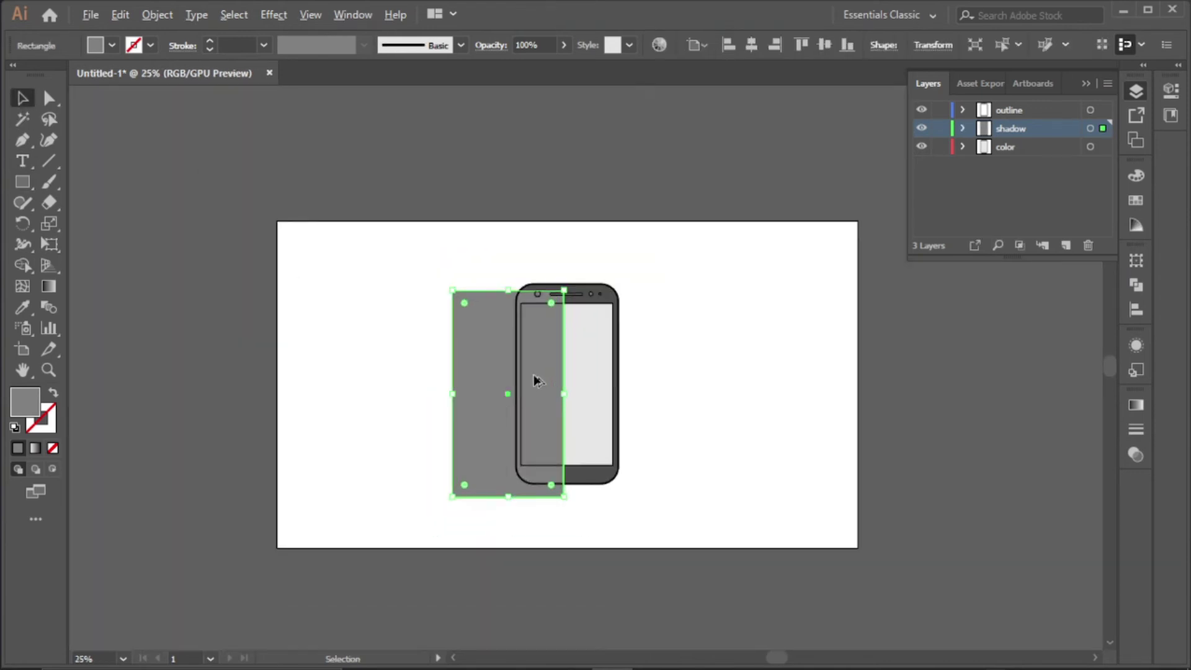
scroll(534, 378, up, 1)
drag(487, 438, 567, 477)
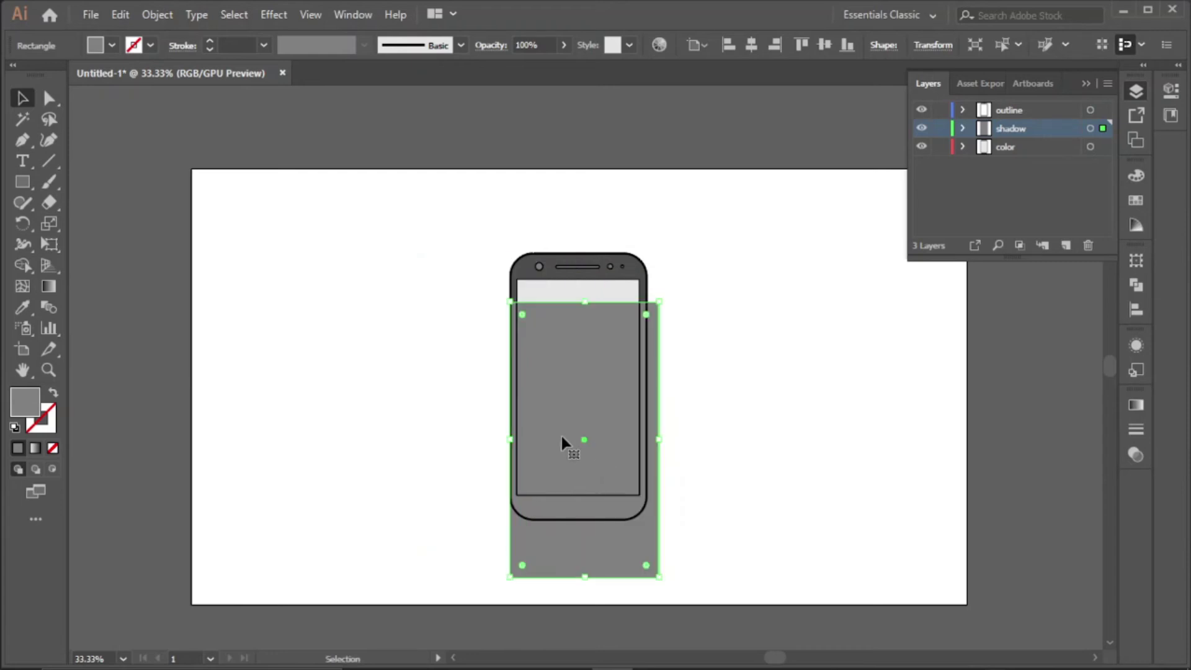
drag(510, 439, 467, 439)
- Try freehand rotations of the shadow rectangle, then undo back to upright
scroll(574, 390, down, 1)
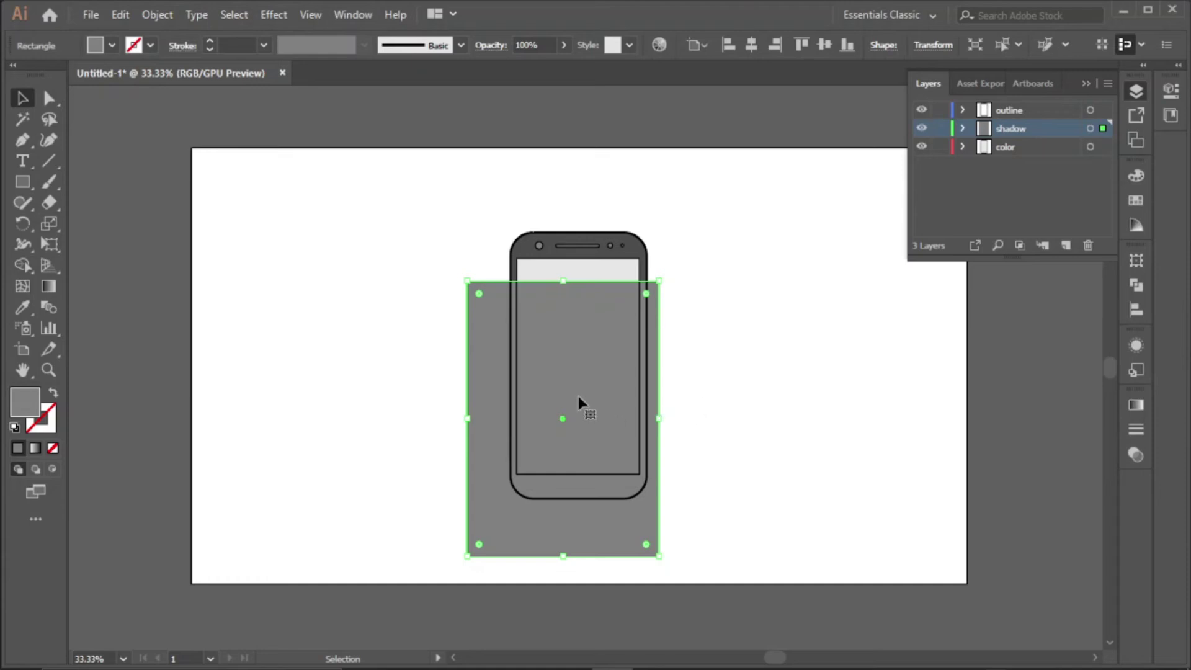
scroll(579, 402, down, 2)
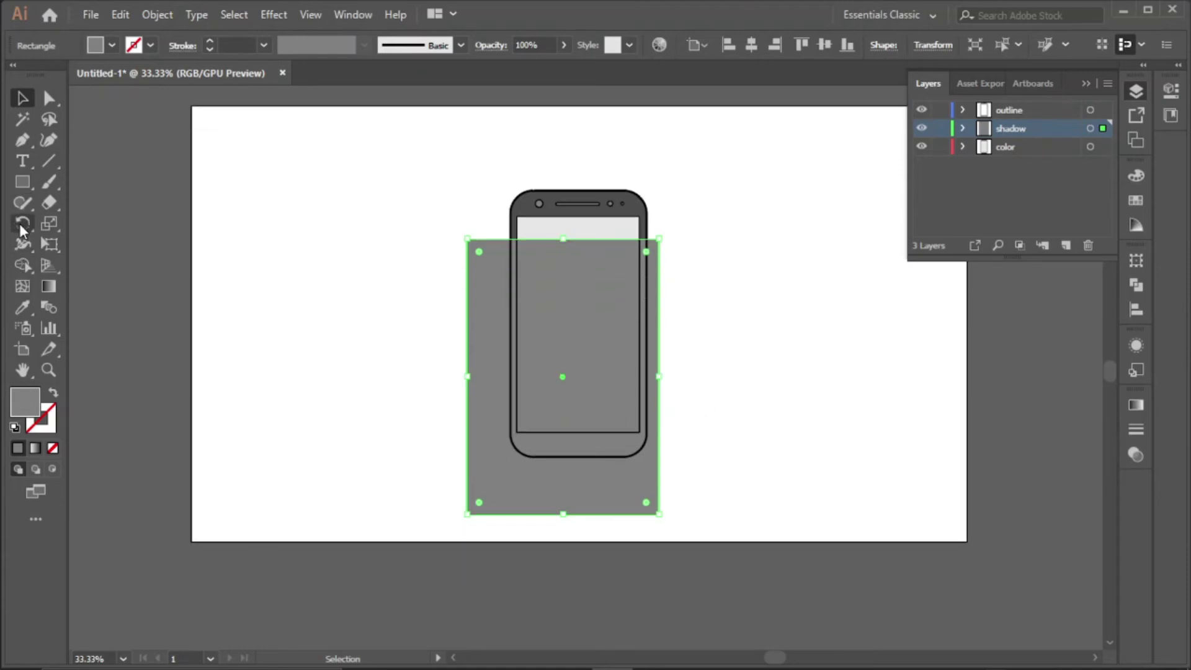
scroll(664, 234, up, 1)
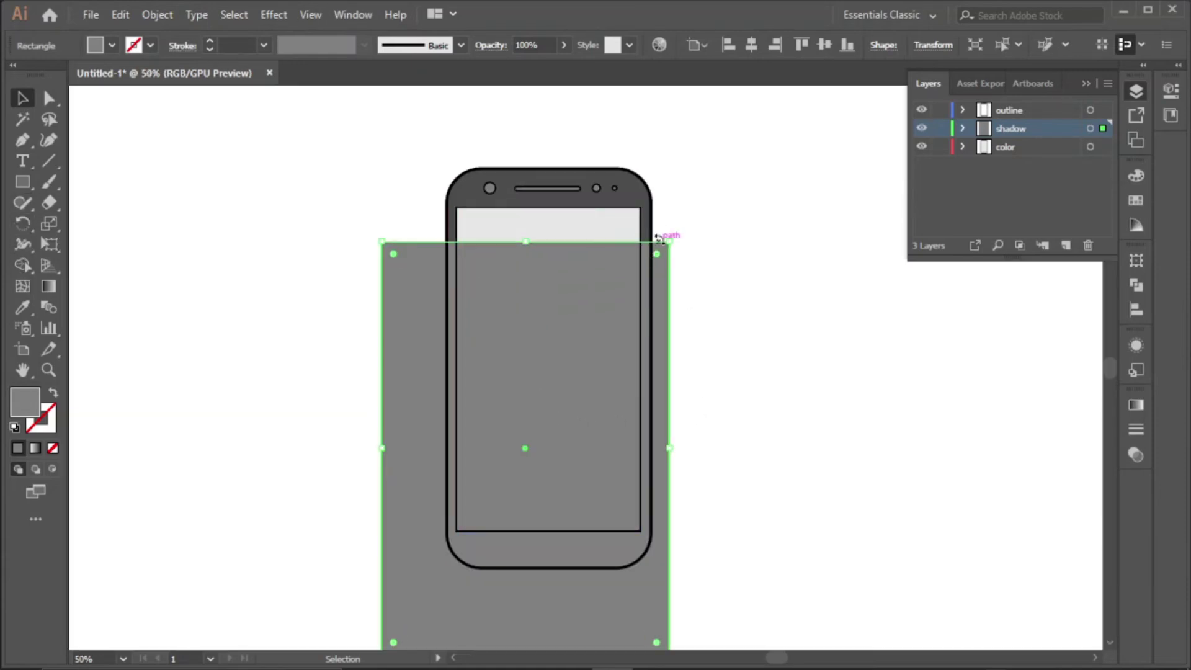
drag(673, 234, 772, 348)
drag(774, 400, 745, 326)
key(ctrl+z)
key(ctrl+z)
- Rotate the shadow rectangle exactly 330° with the Rotate dialog, previewing first
double_click(22, 225)
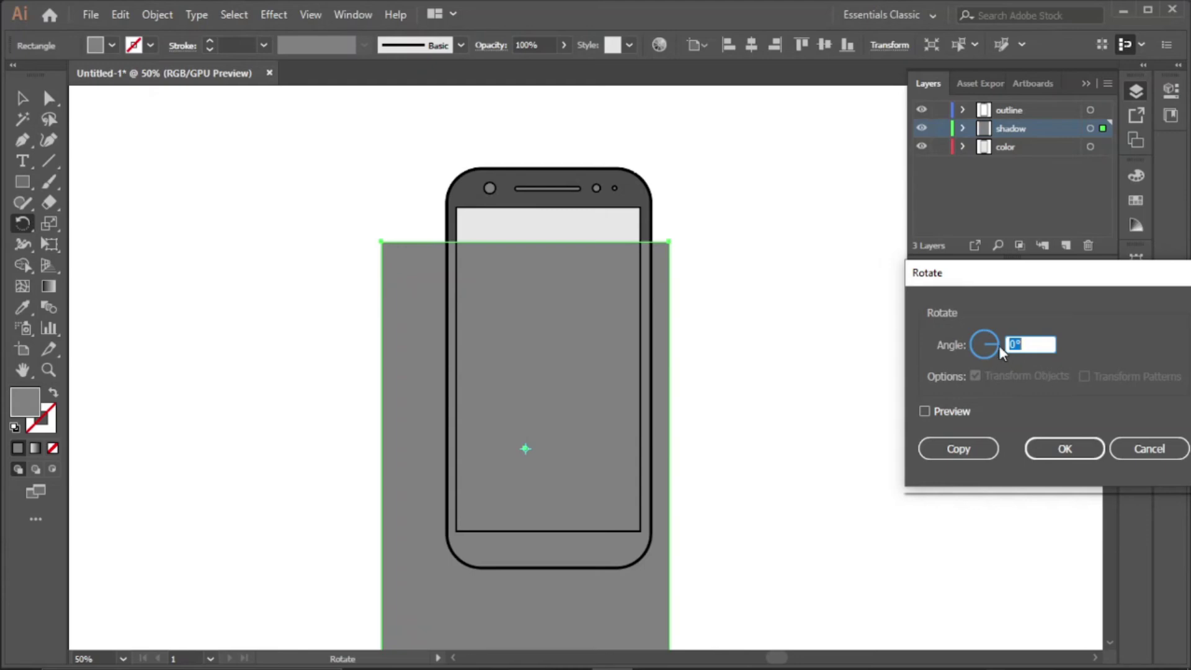
click(930, 411)
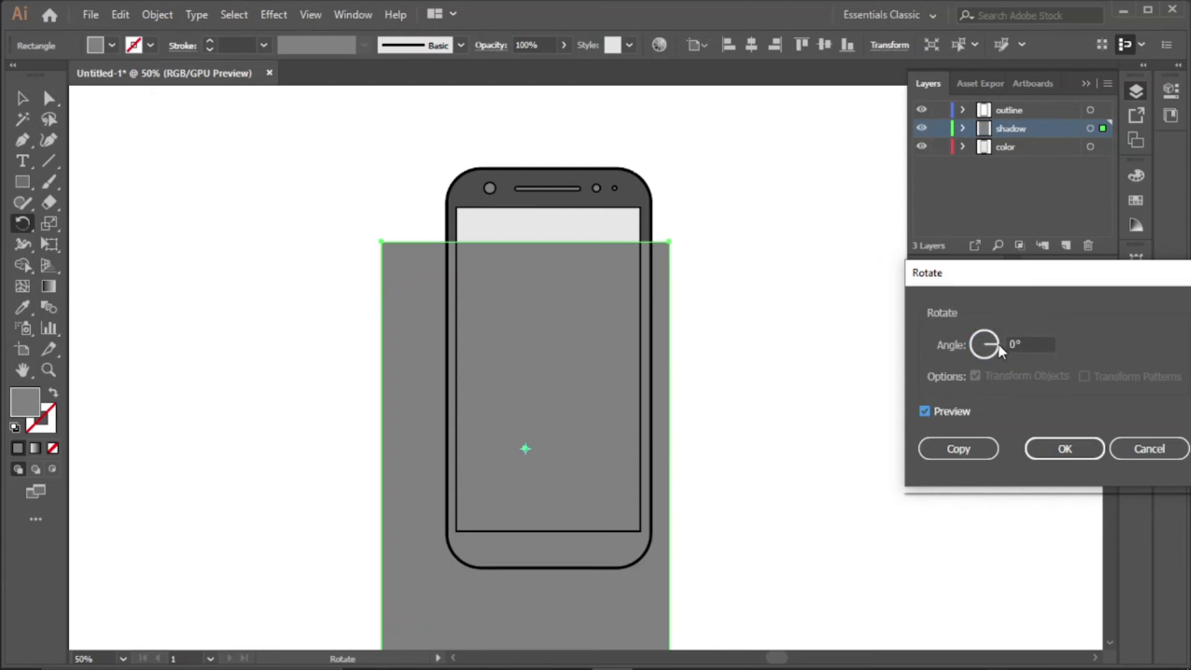
drag(1001, 350, 993, 355)
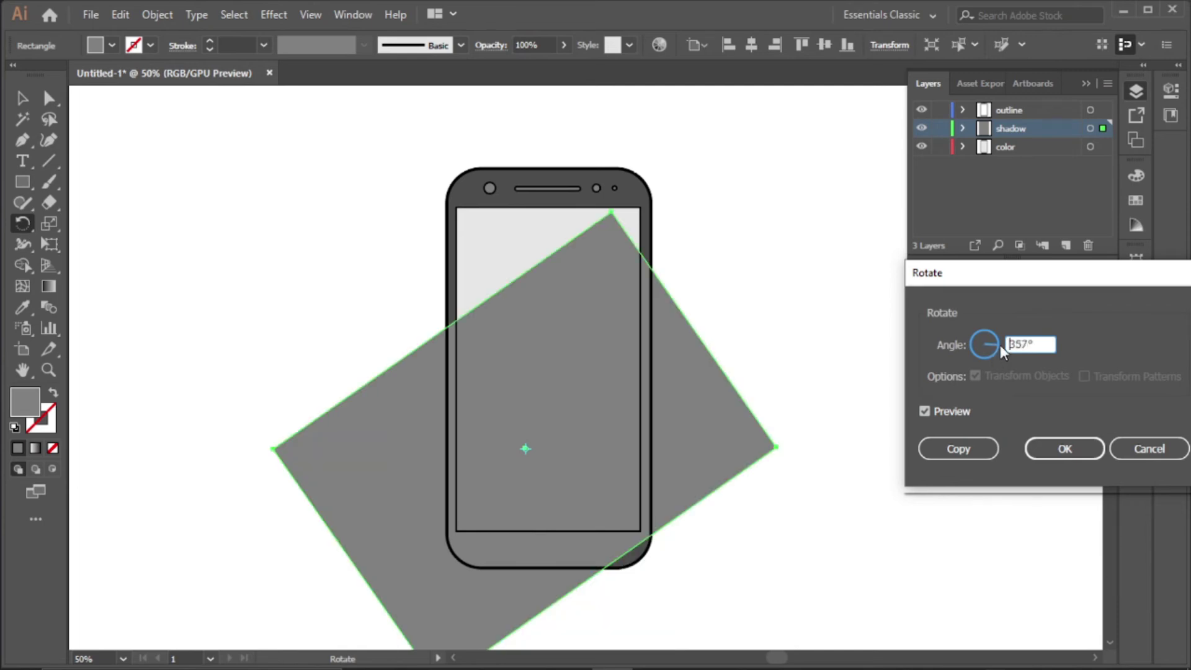
mouse_move(1000, 345)
mouse_down()
mouse_move(1030, 344)
mouse_move(1007, 346)
mouse_up()
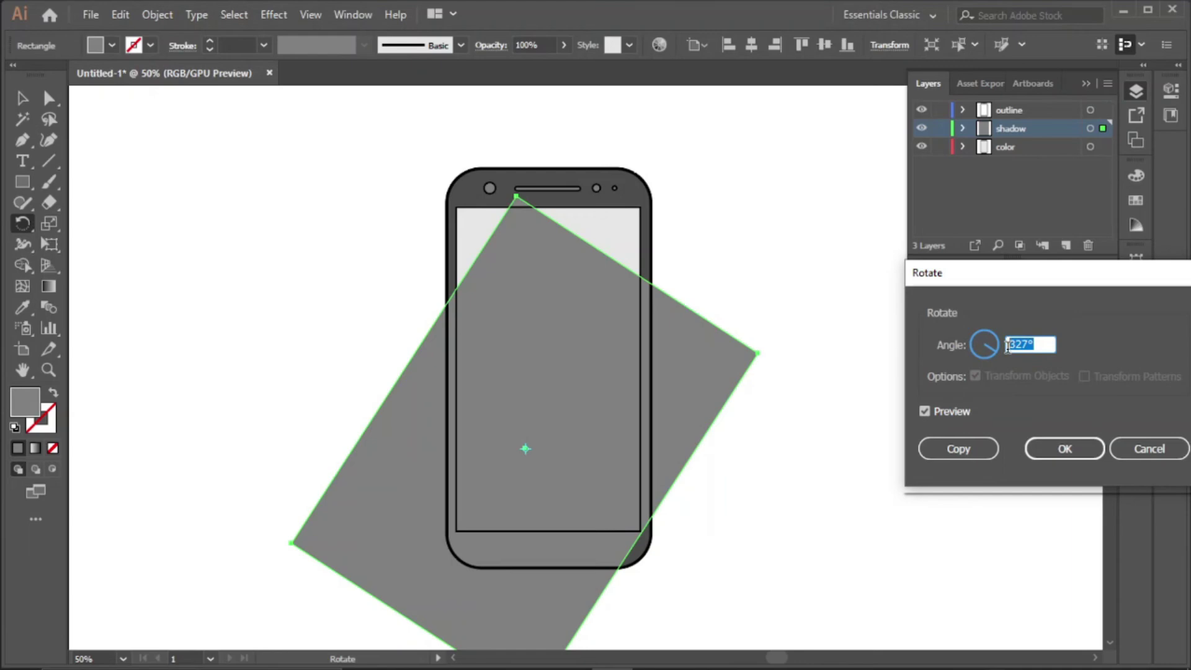
text(330)
click(1065, 449)
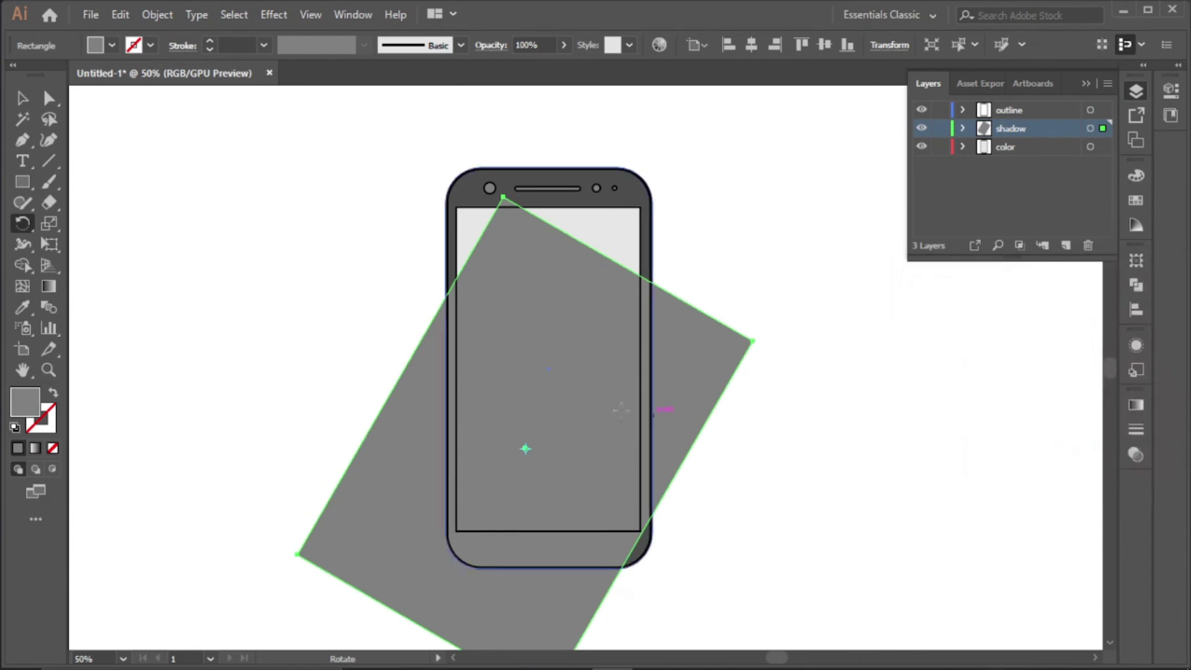
- Move the tilted shadow up-right and stretch it toward the lower left across the phone
key(v)
scroll(402, 404, down, 1)
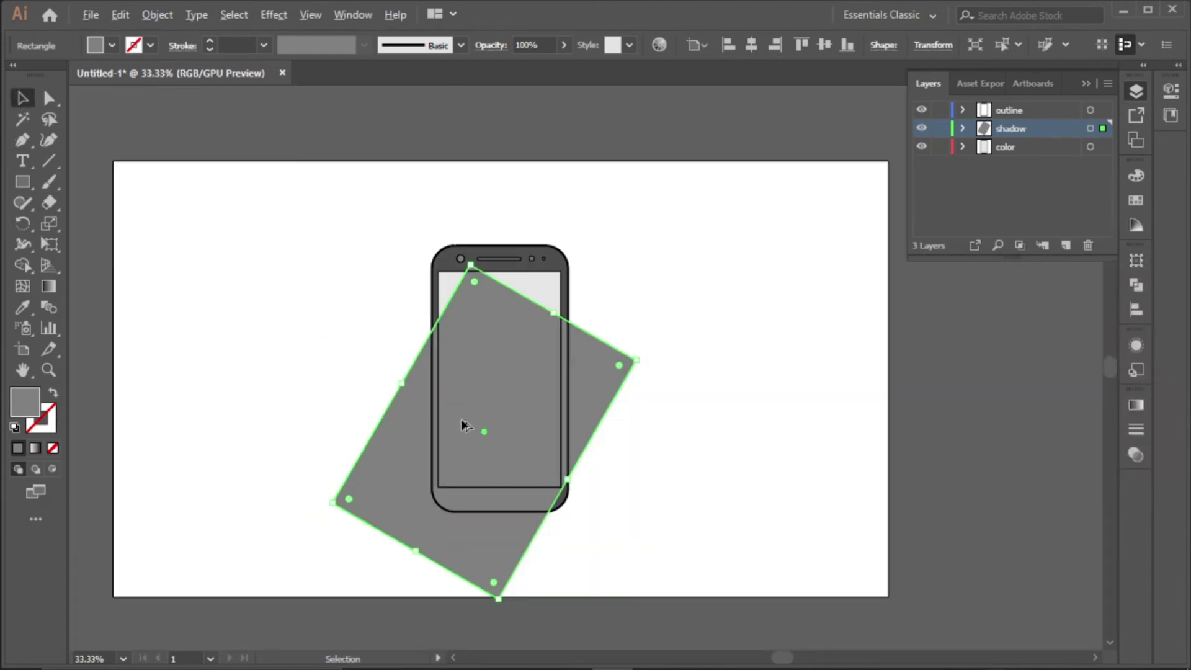
scroll(460, 419, up, 2)
scroll(426, 433, down, 2)
drag(426, 433, 508, 404)
drag(482, 527, 463, 549)
key(ctrl+=)
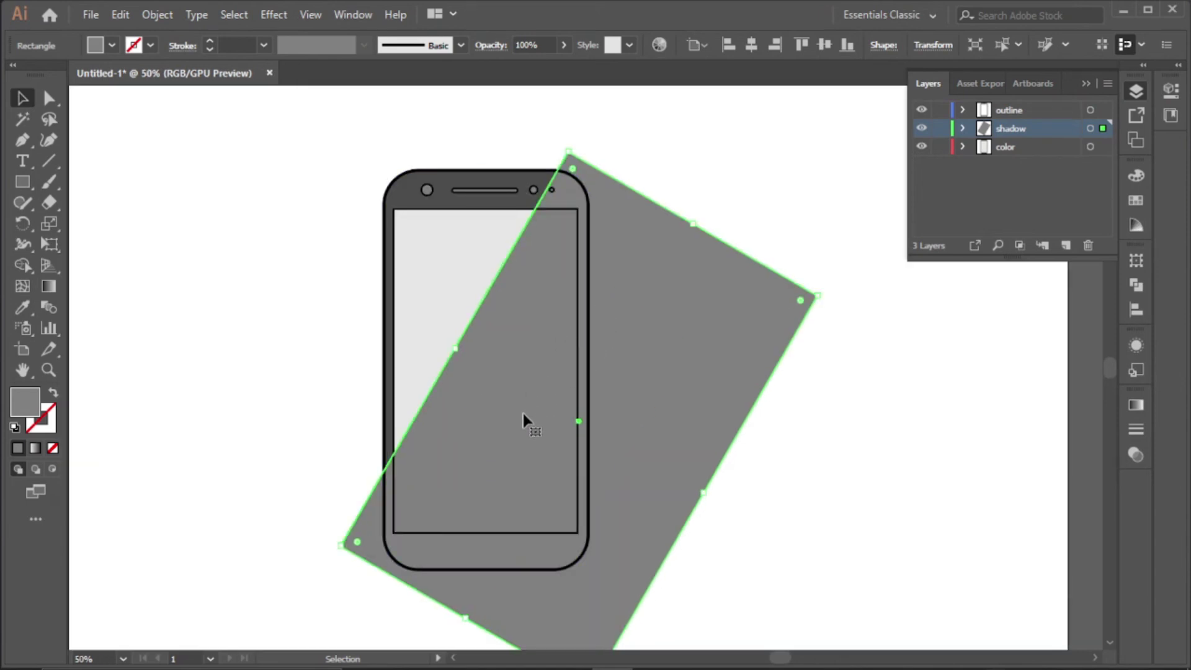
mouse_move(523, 413)
mouse_down()
mouse_move(533, 419)
mouse_move(524, 415)
mouse_up()
click(828, 496)
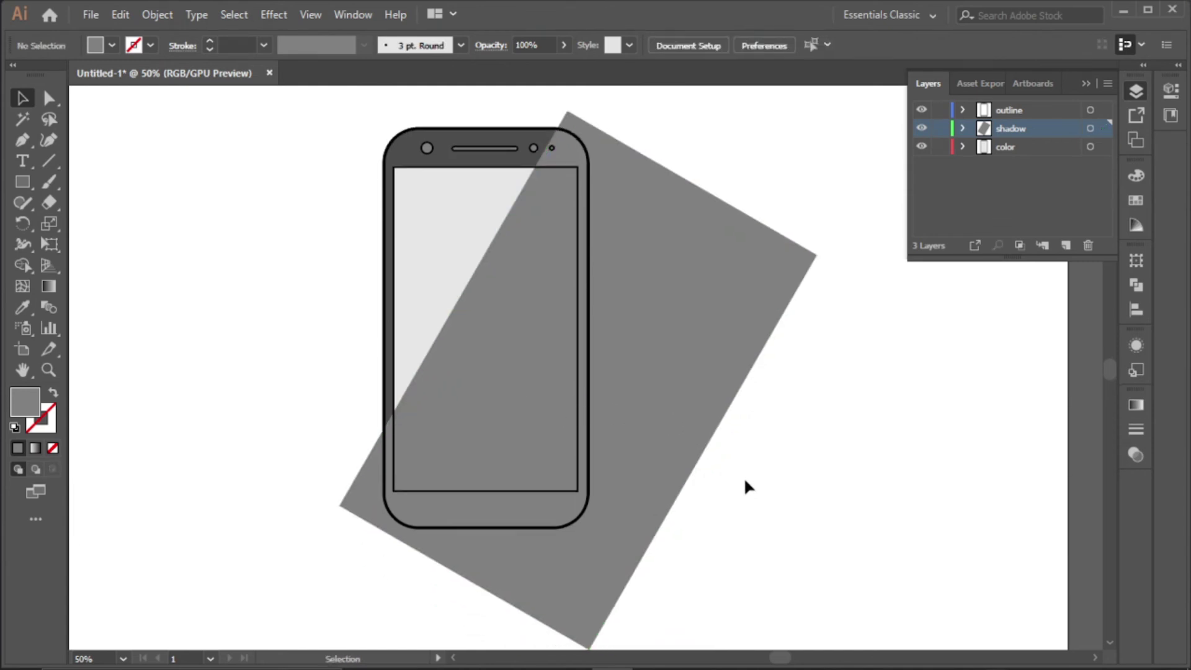
key(ctrl+minus)
scroll(744, 446, up, 1)
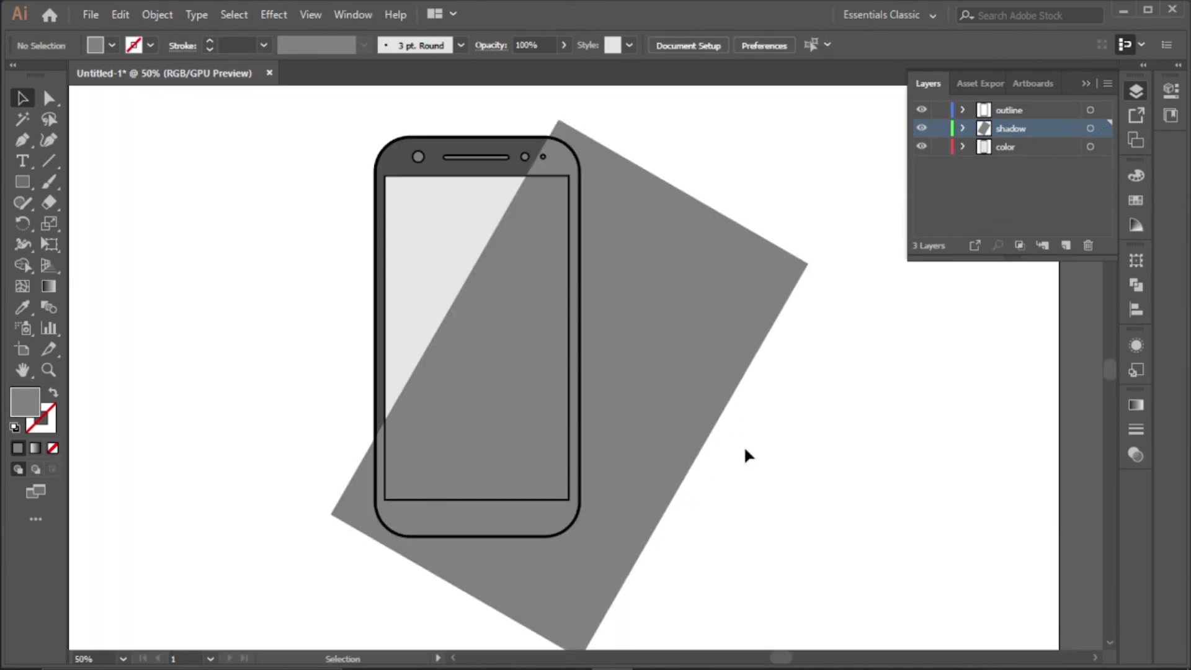
- Select the shadow rectangle and lower its opacity to 21%
click(690, 359)
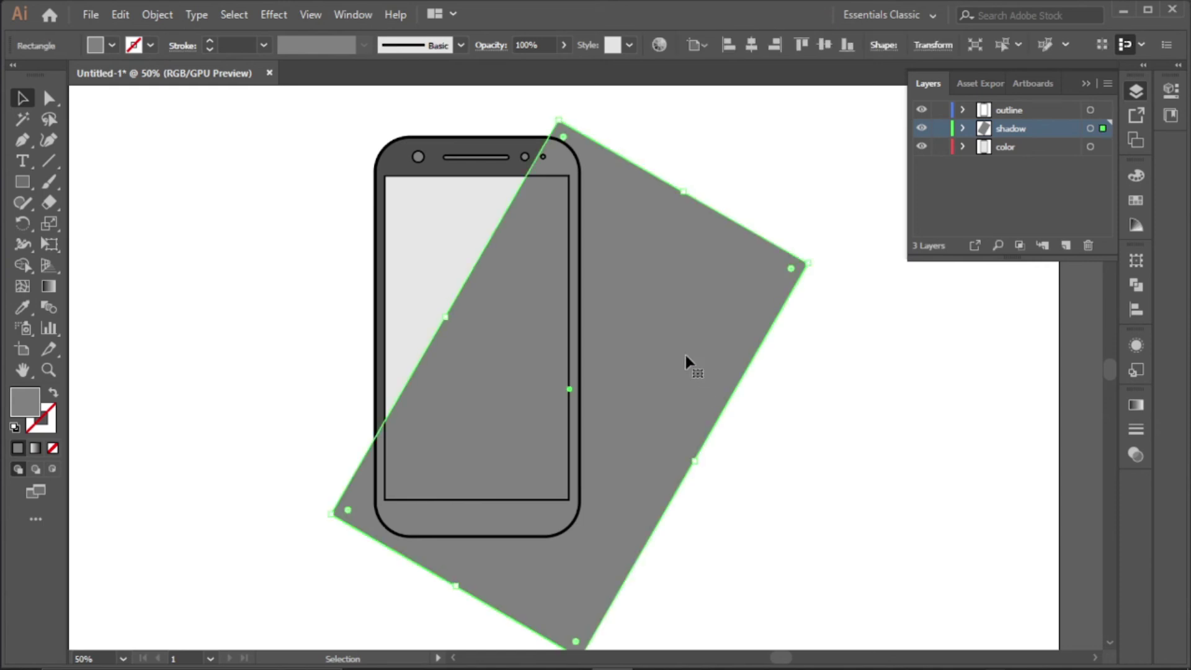
click(112, 47)
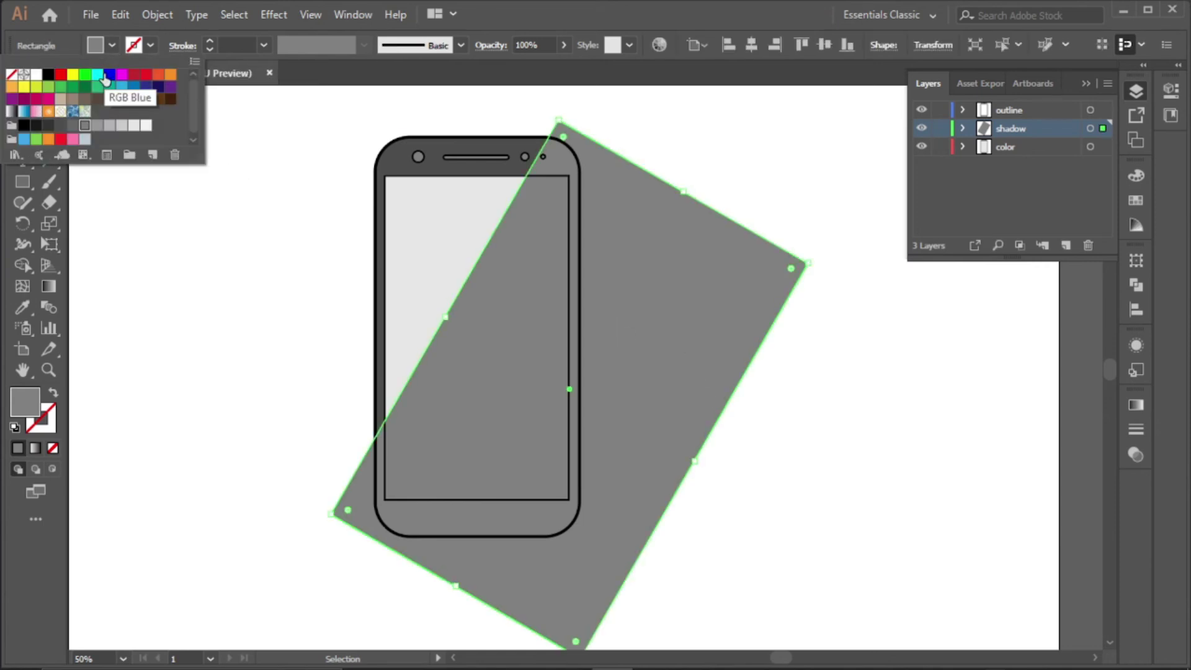
click(110, 45)
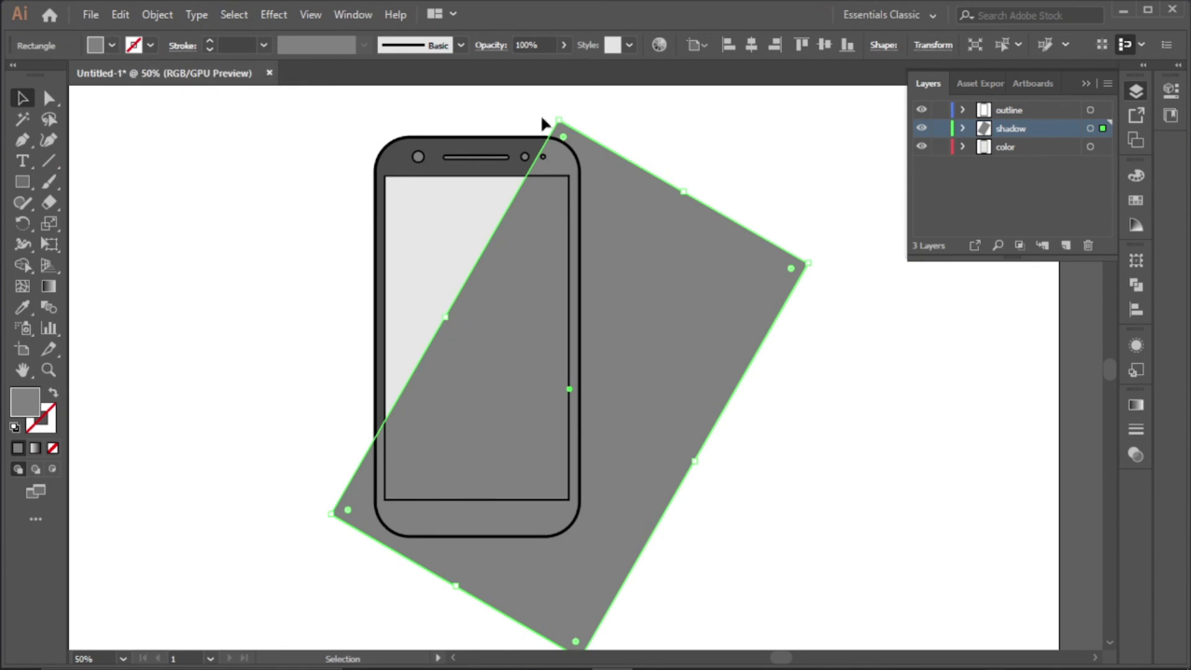
click(564, 45)
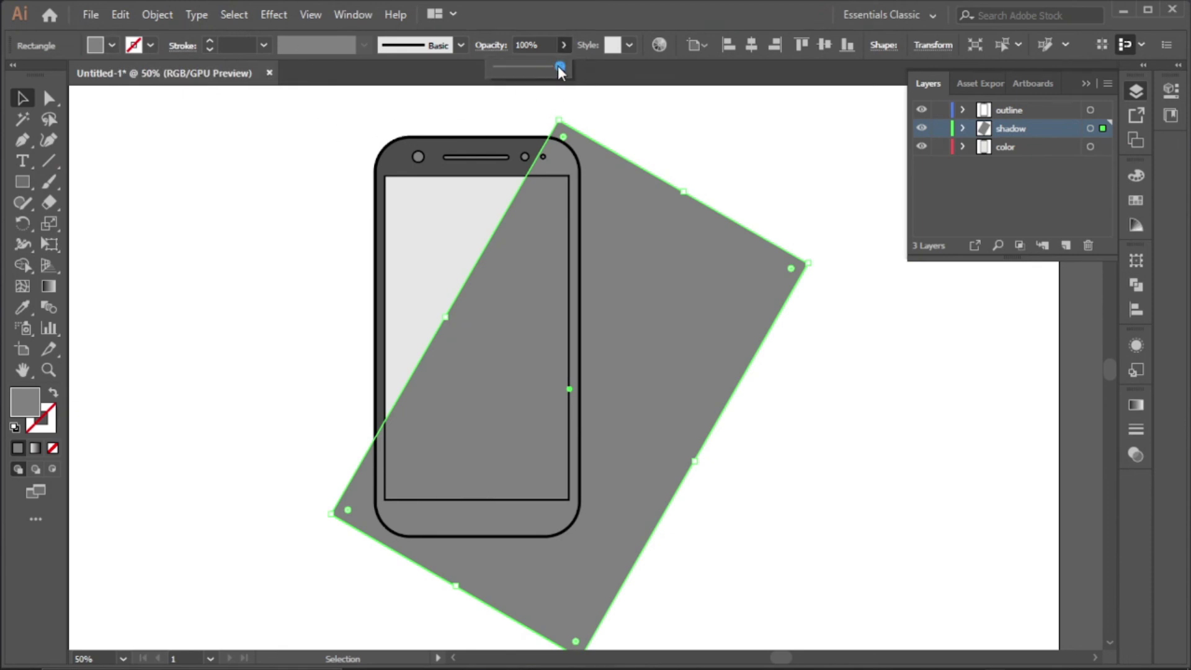
drag(558, 66, 510, 70)
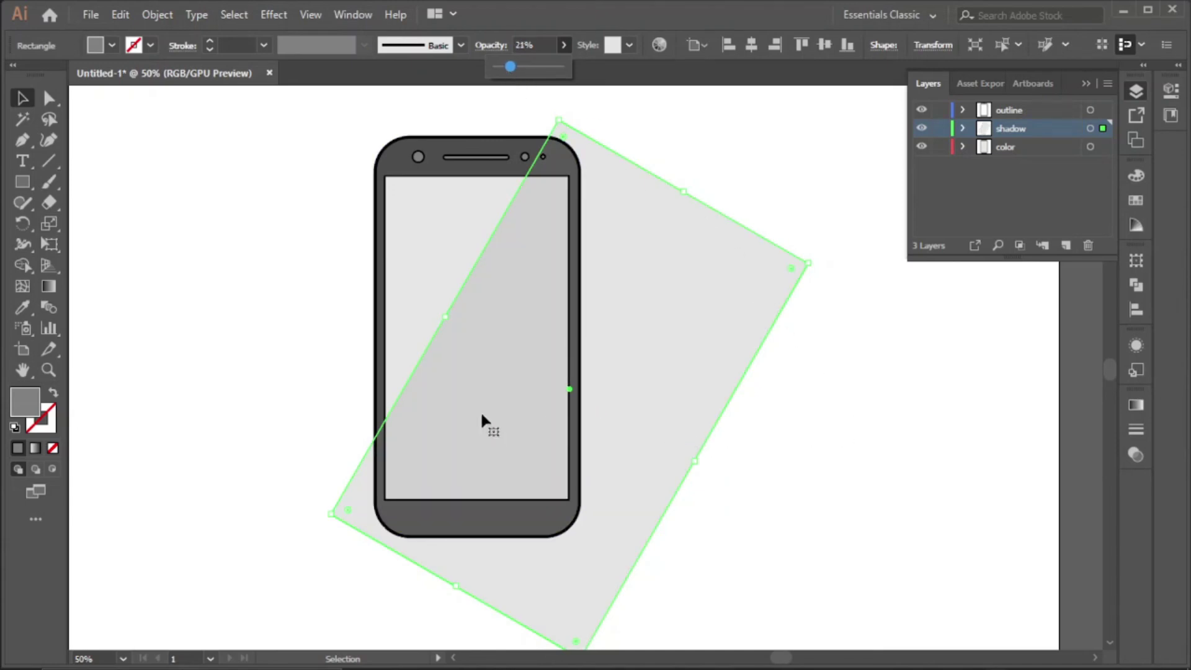
click(557, 320)
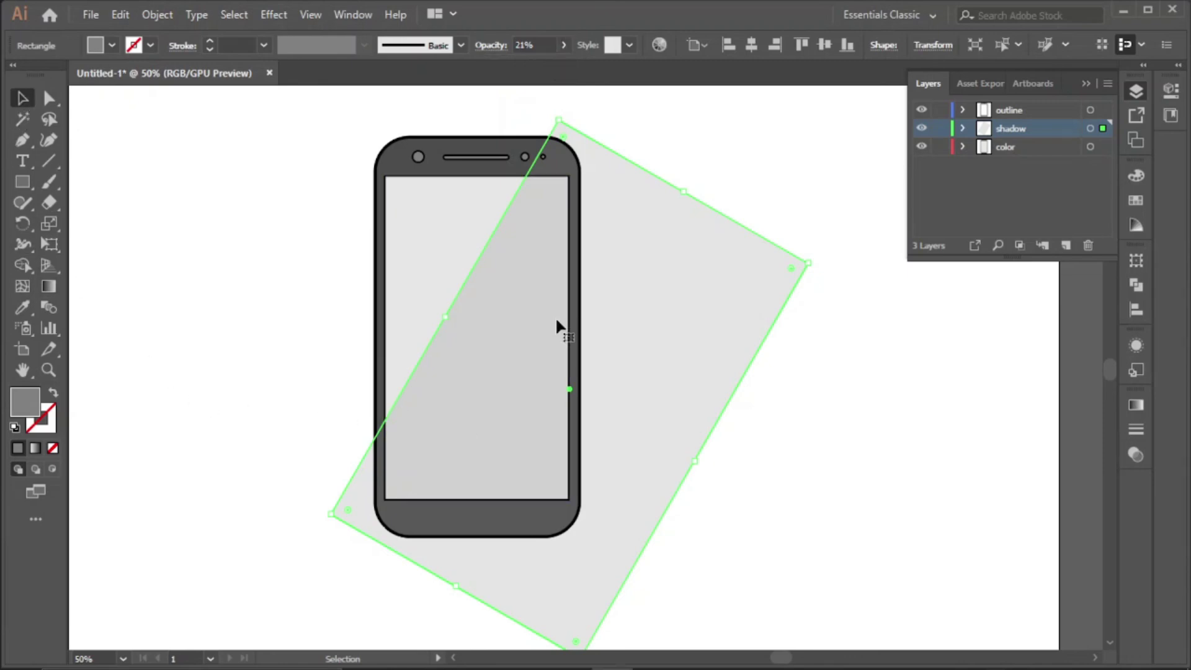
- Fill the shadow rectangle black and set its opacity to 16%
click(98, 46)
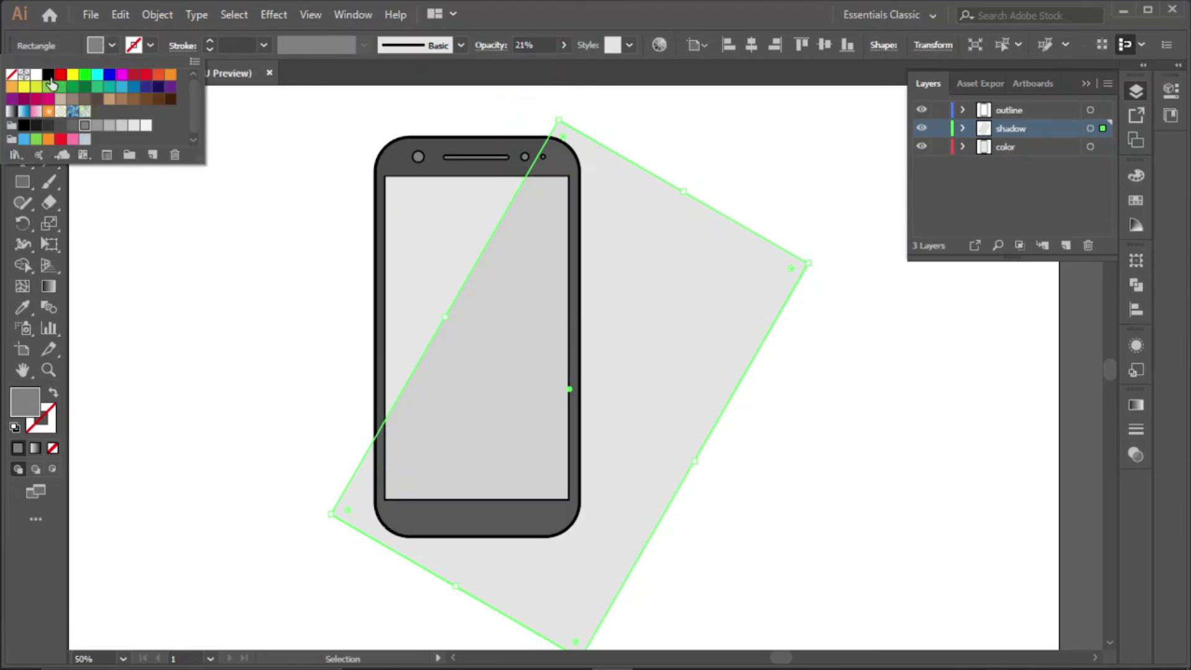
click(49, 76)
click(109, 43)
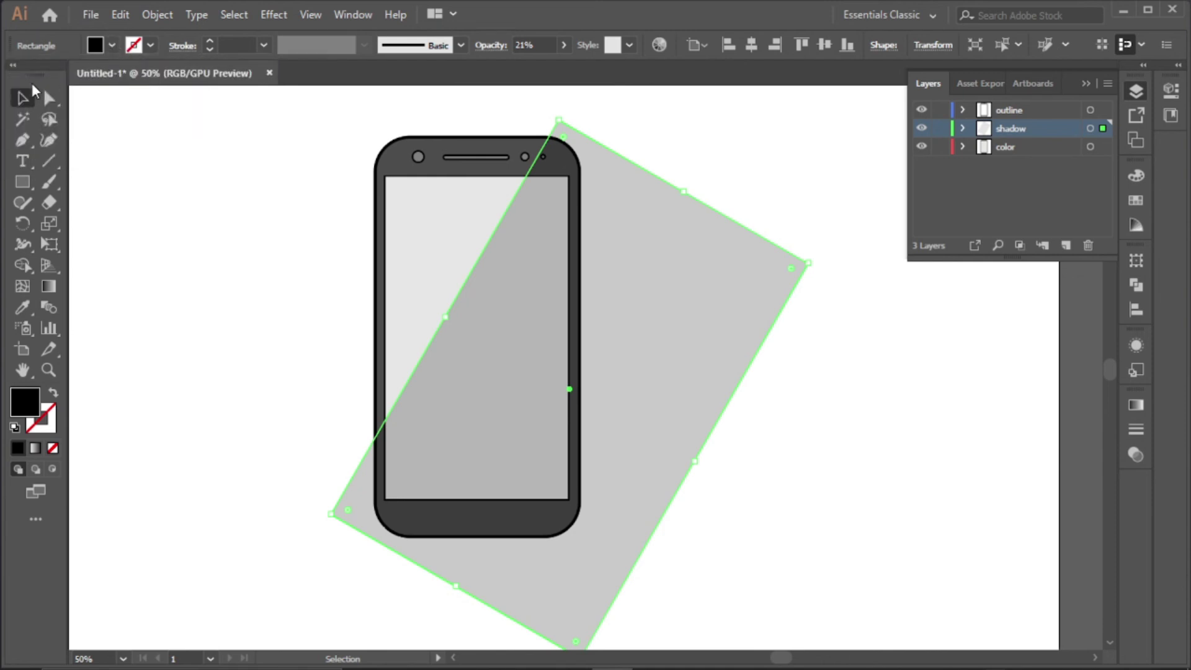
scroll(645, 319, down, 1)
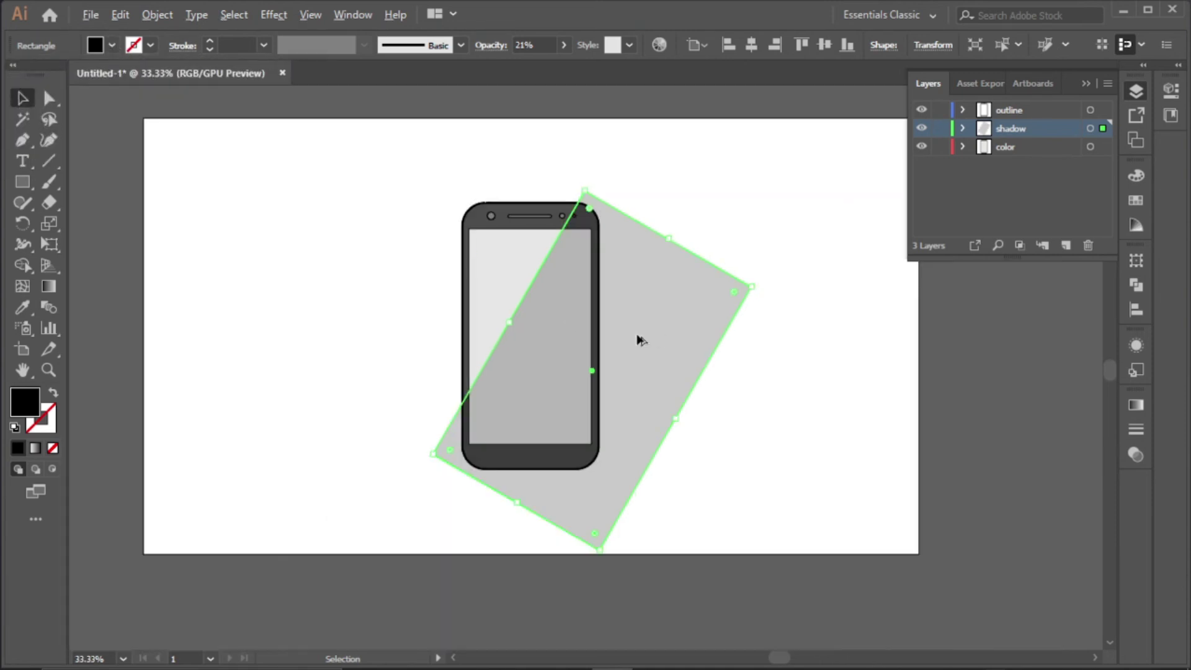
click(563, 45)
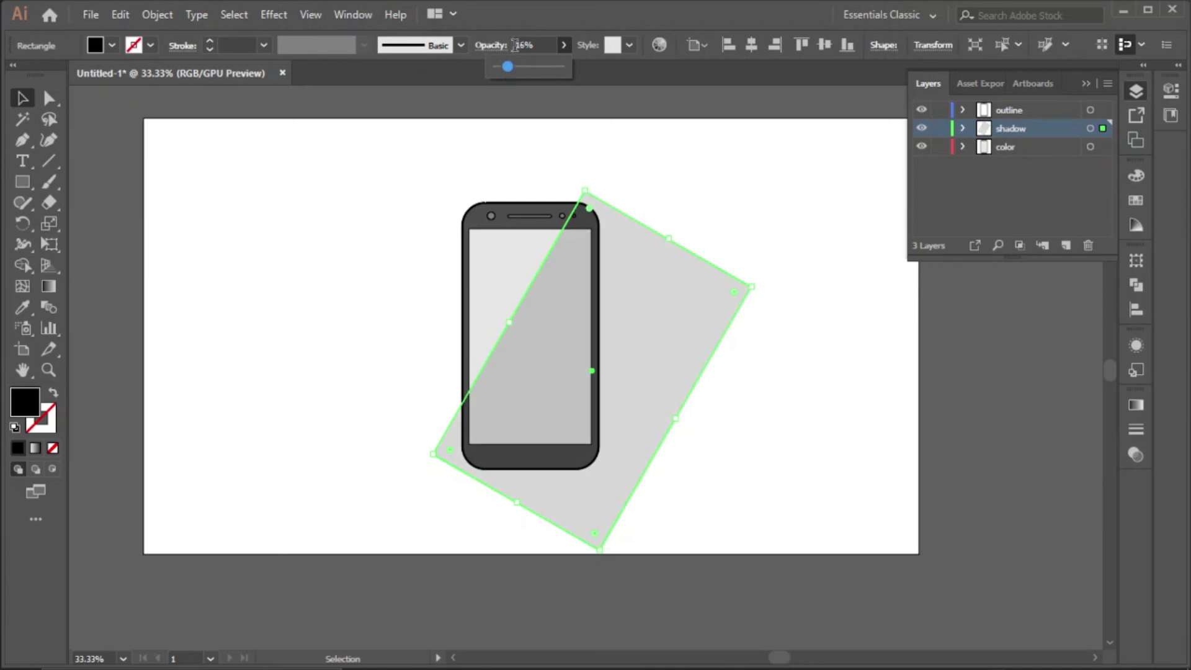
scroll(643, 364, up, 1)
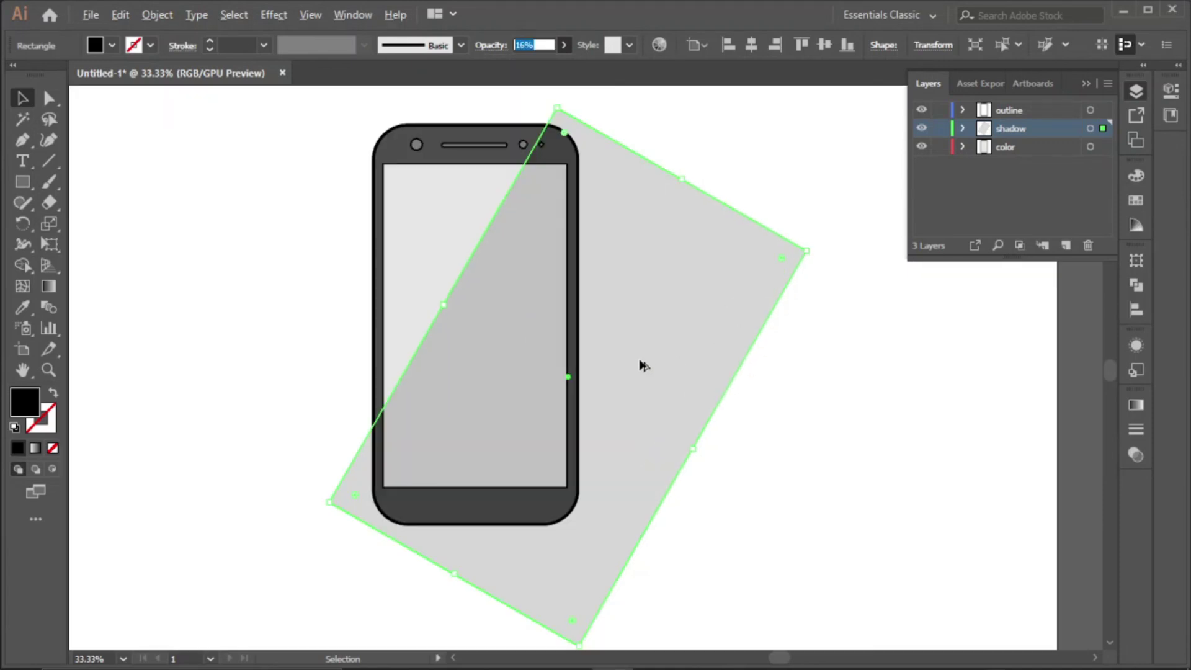
key(Return)
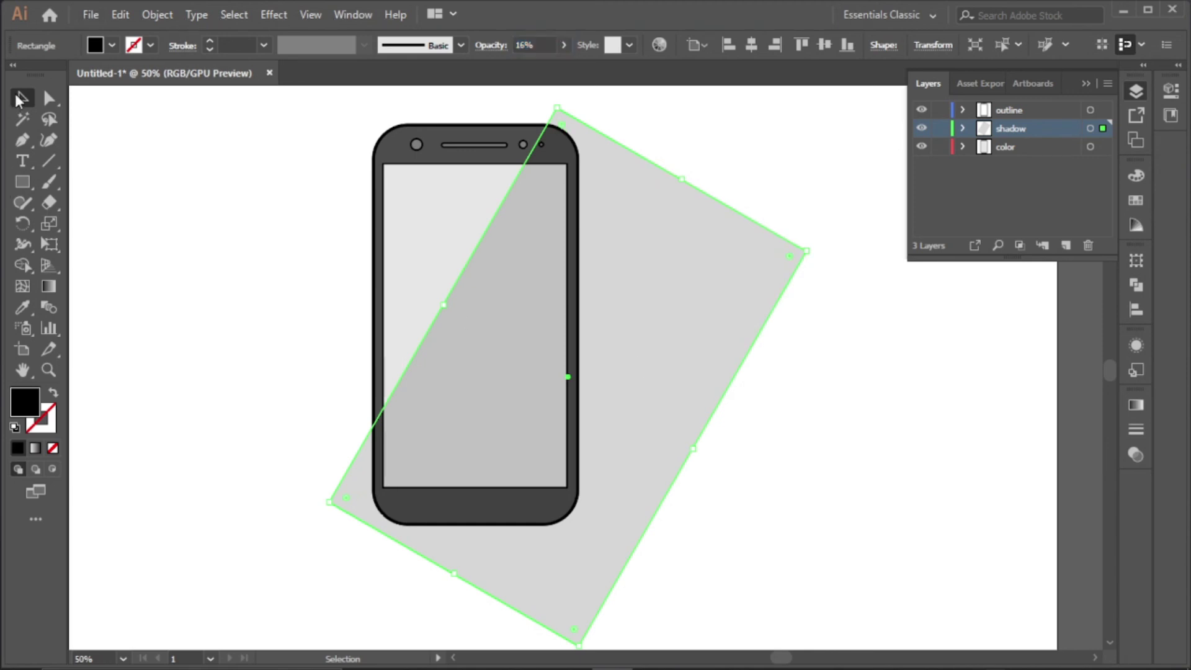
- Select phone and shadow, then delete the shadow overhang outside the phone with Shape Builder
drag(297, 183, 735, 472)
click(21, 265)
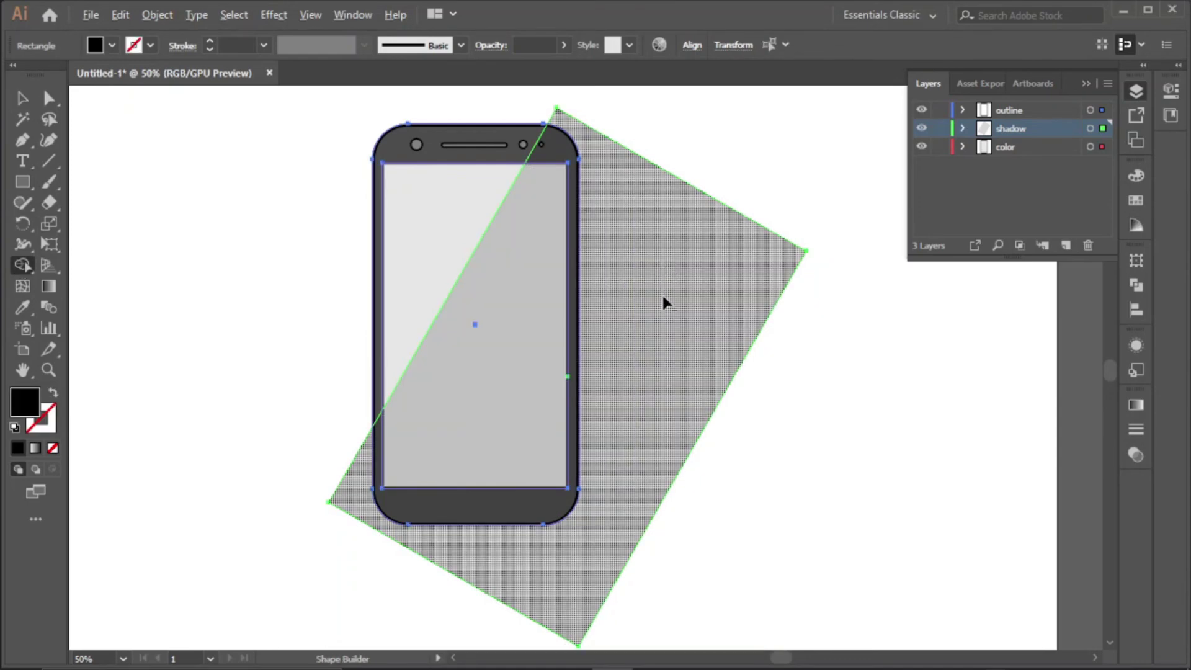
alt+click(662, 299)
click(22, 98)
click(181, 215)
scroll(656, 486, down, 1)
scroll(583, 524, down, 1)
scroll(610, 481, up, 2)
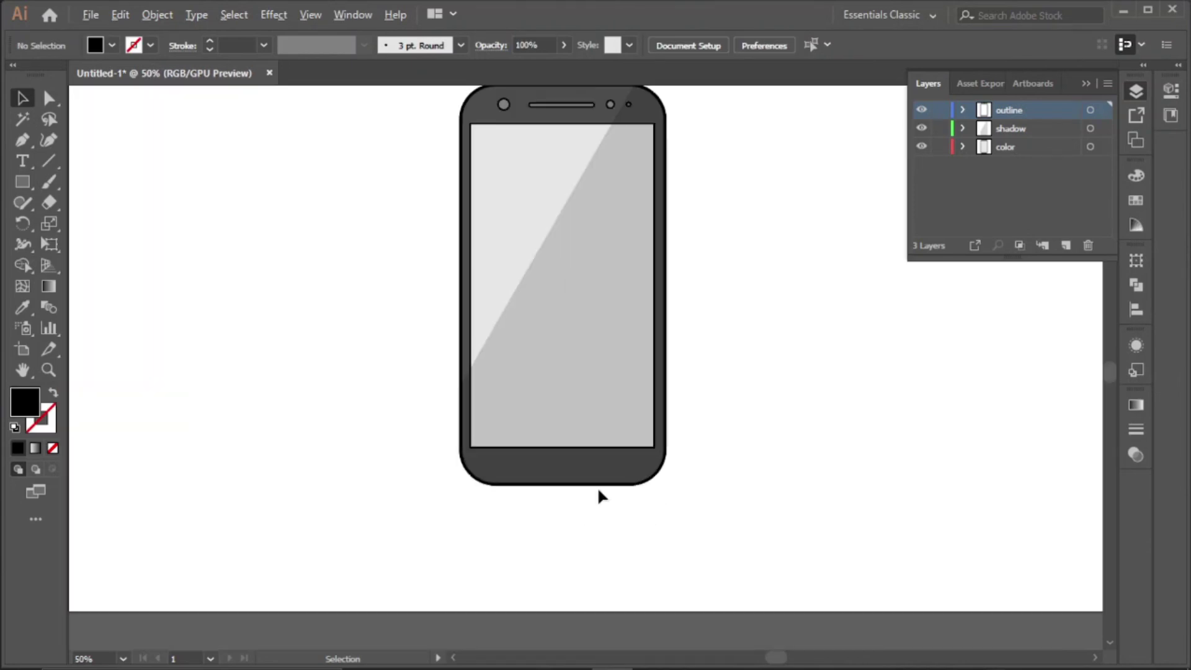
scroll(610, 481, down, 1)
scroll(614, 393, up, 1)
scroll(558, 411, up, 1)
scroll(577, 403, down, 1)
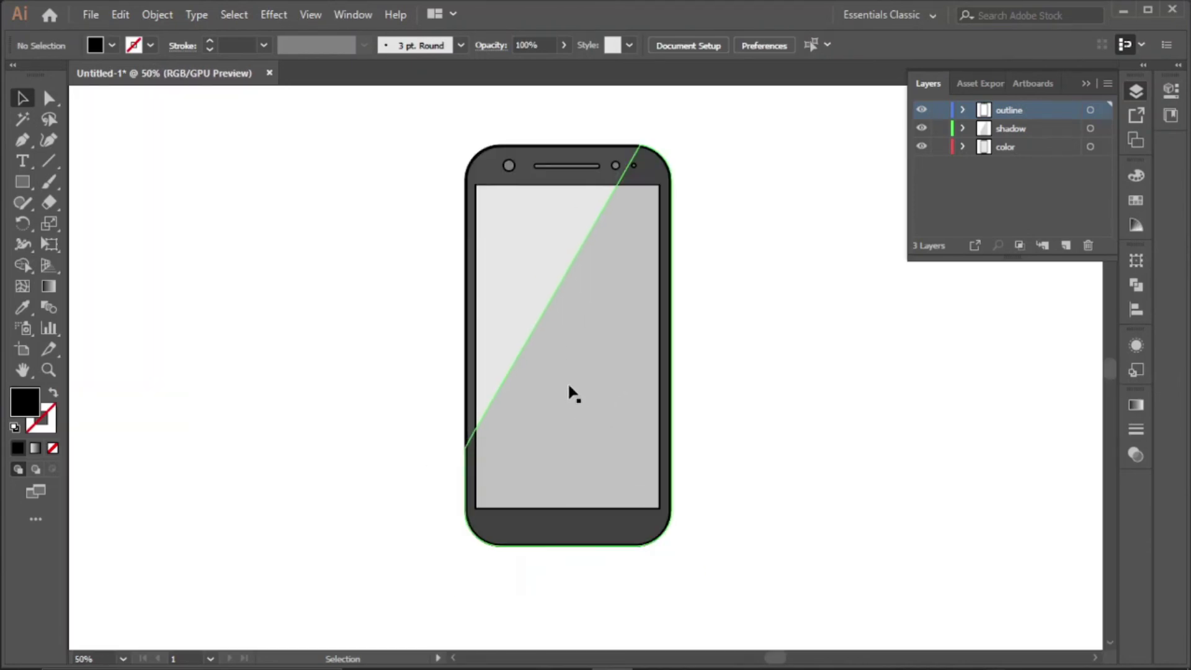
- Collapse the Layers panel
click(1082, 85)
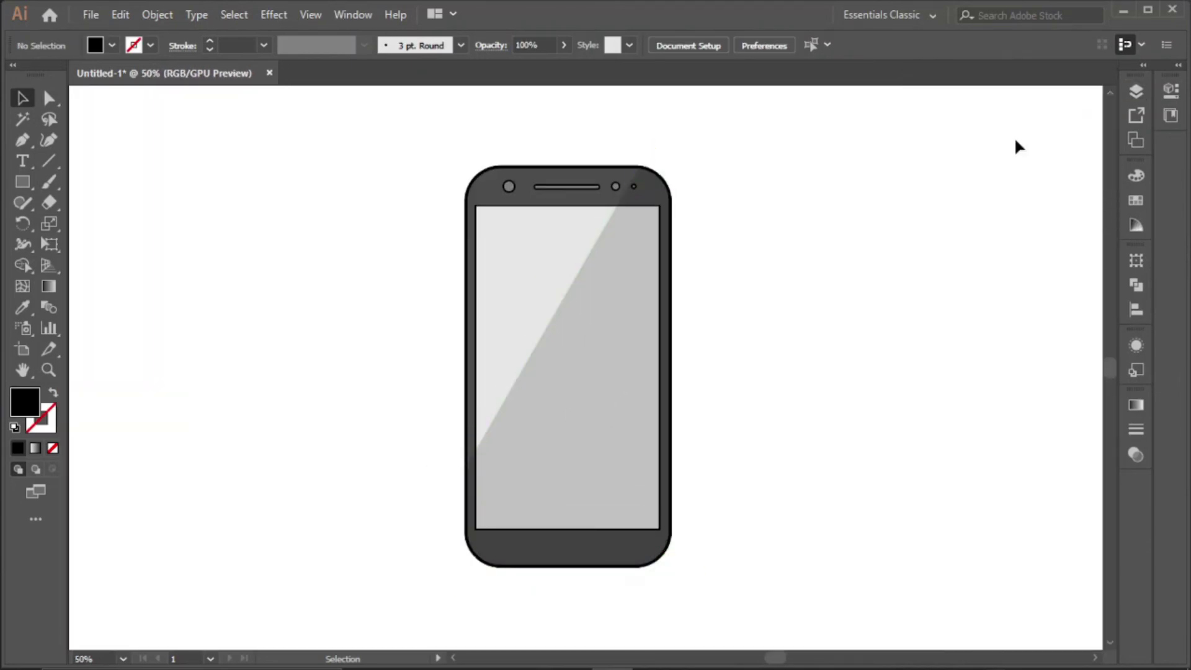